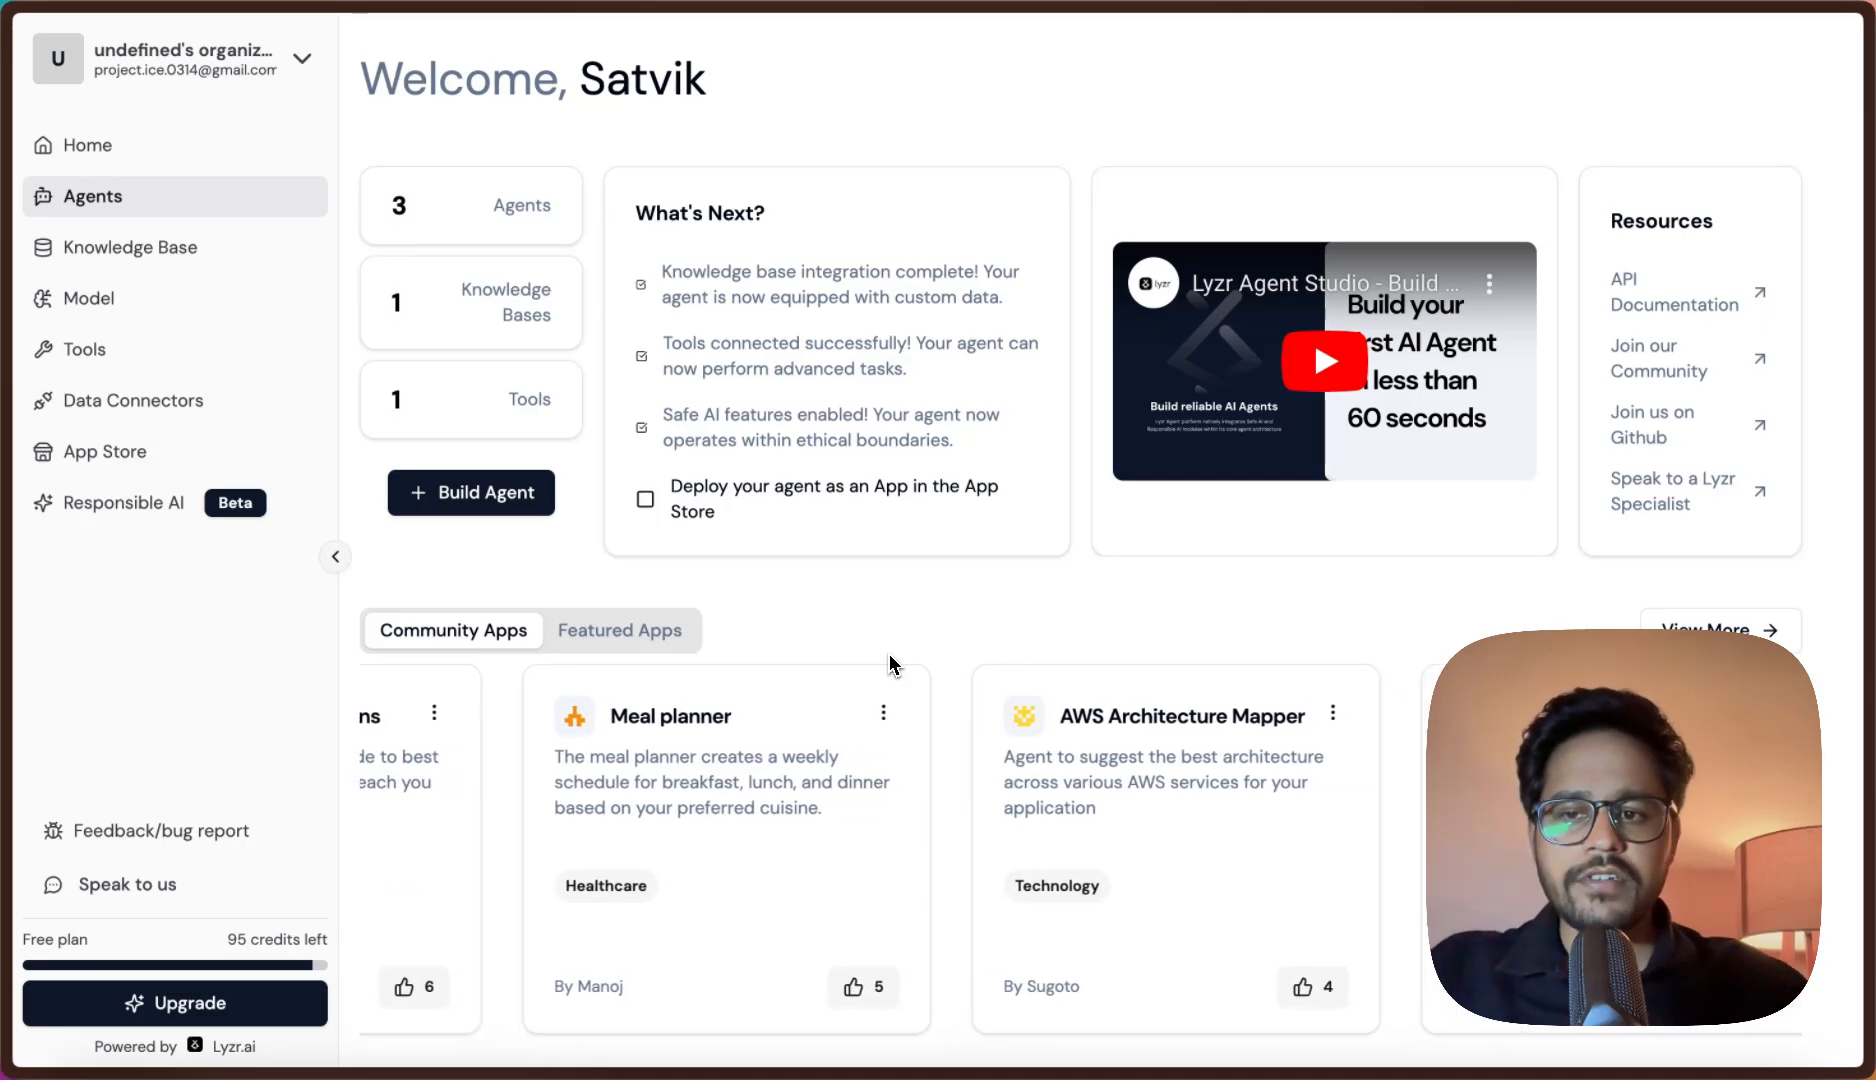
# Step: Start a new knowledge base named buildfastdata with the description "Website data of Build Fast with AI"
pyautogui.click(138, 250)
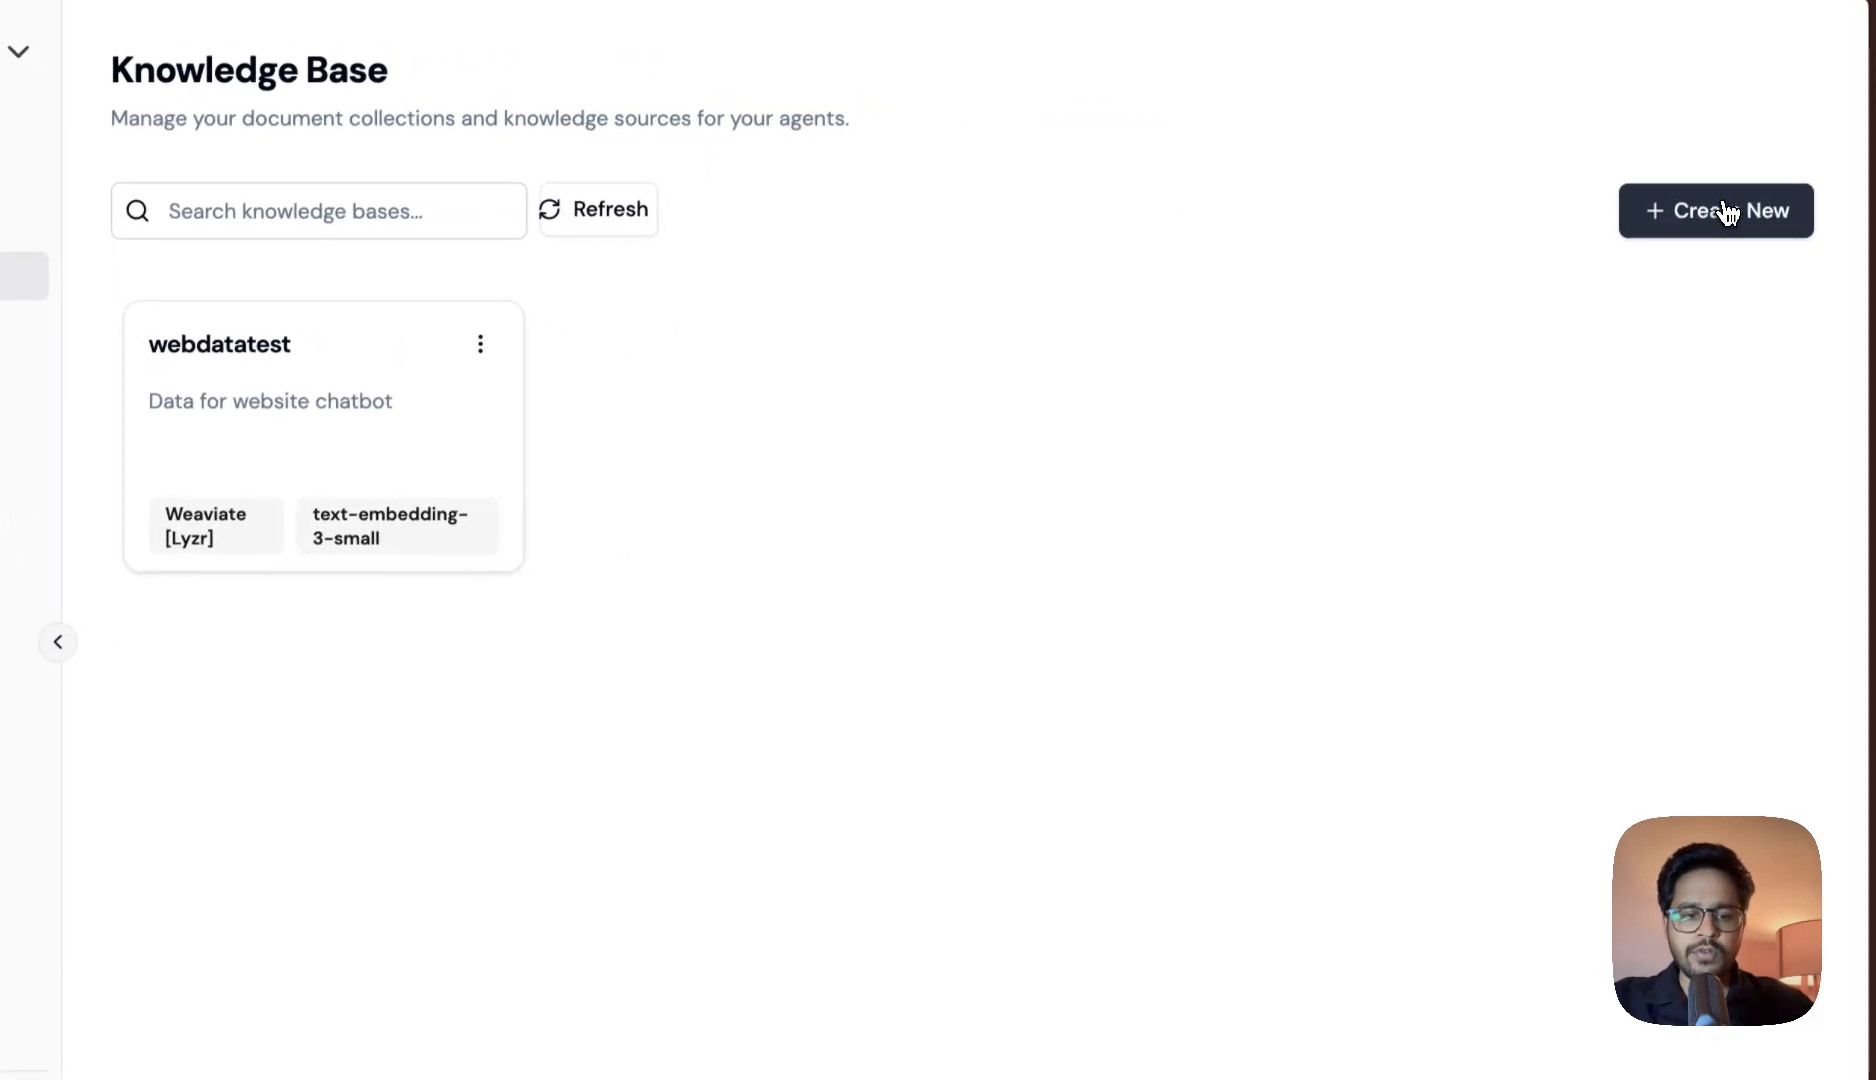
pyautogui.click(1729, 213)
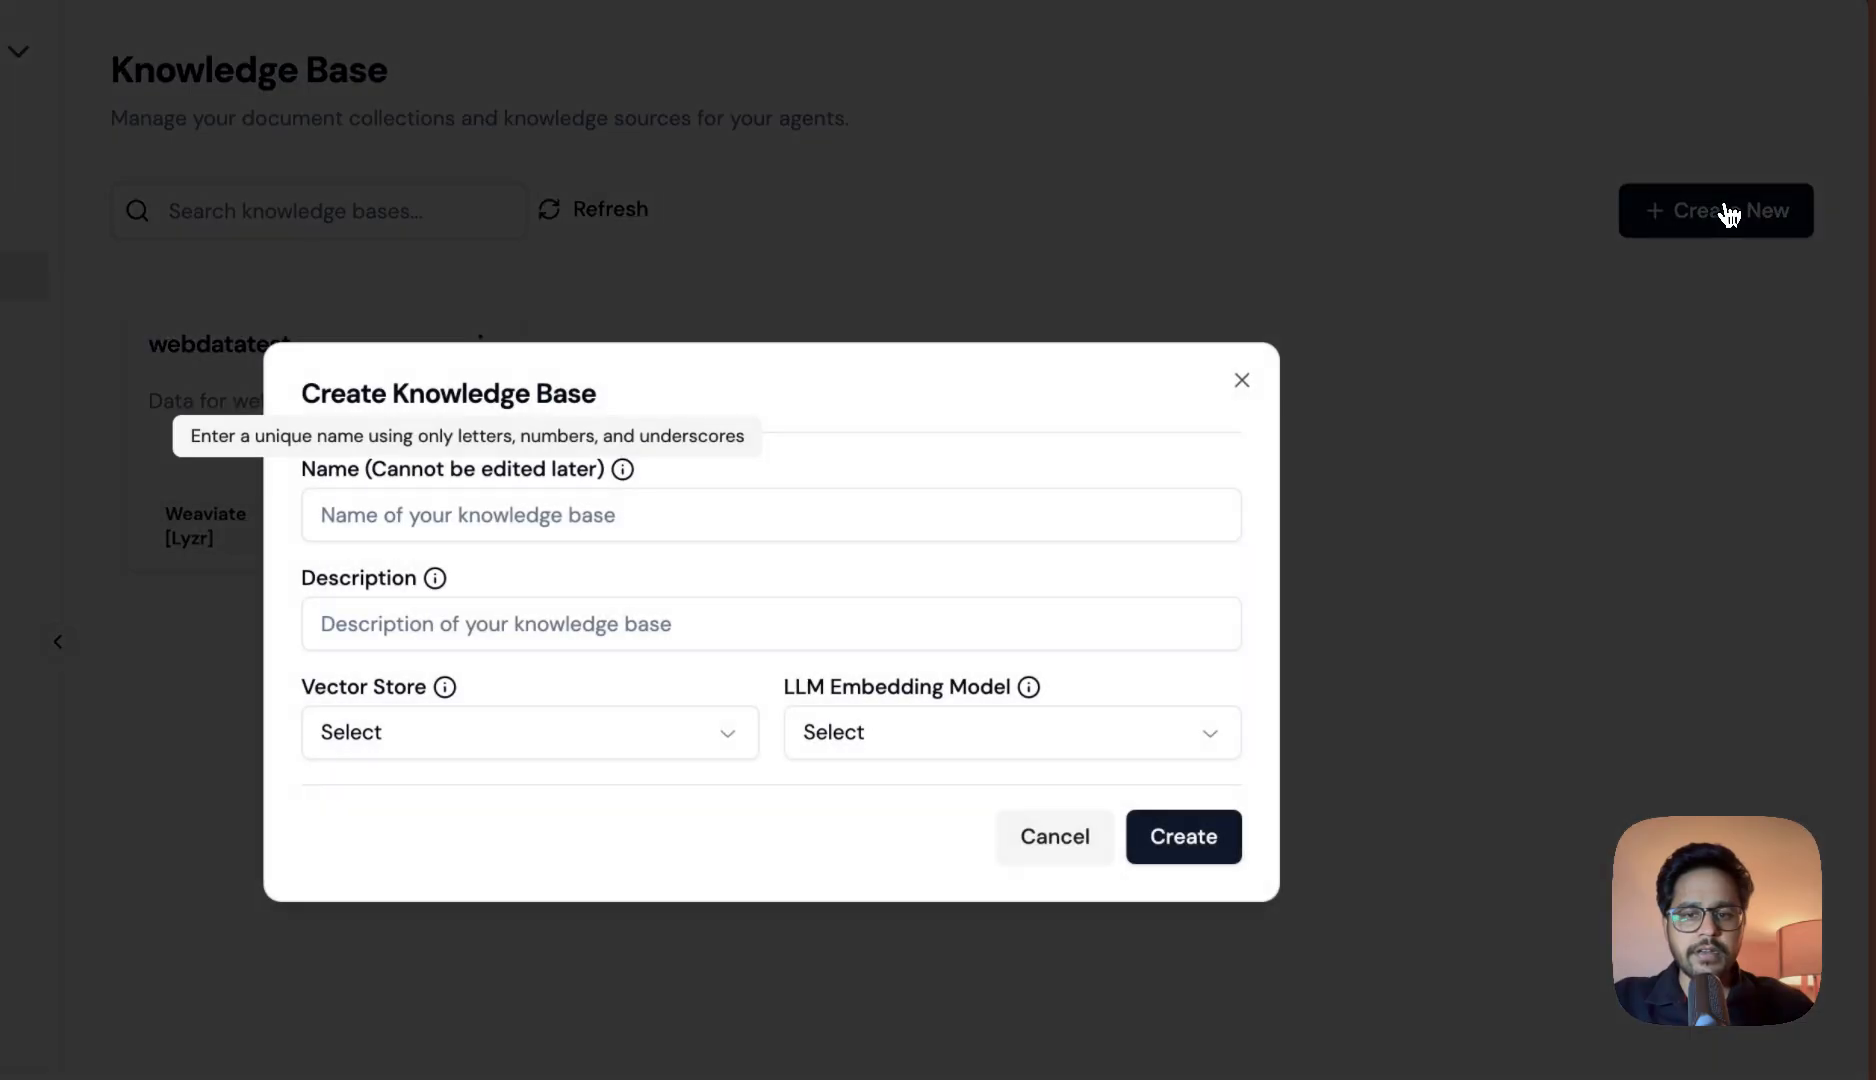
pyautogui.click(893, 517)
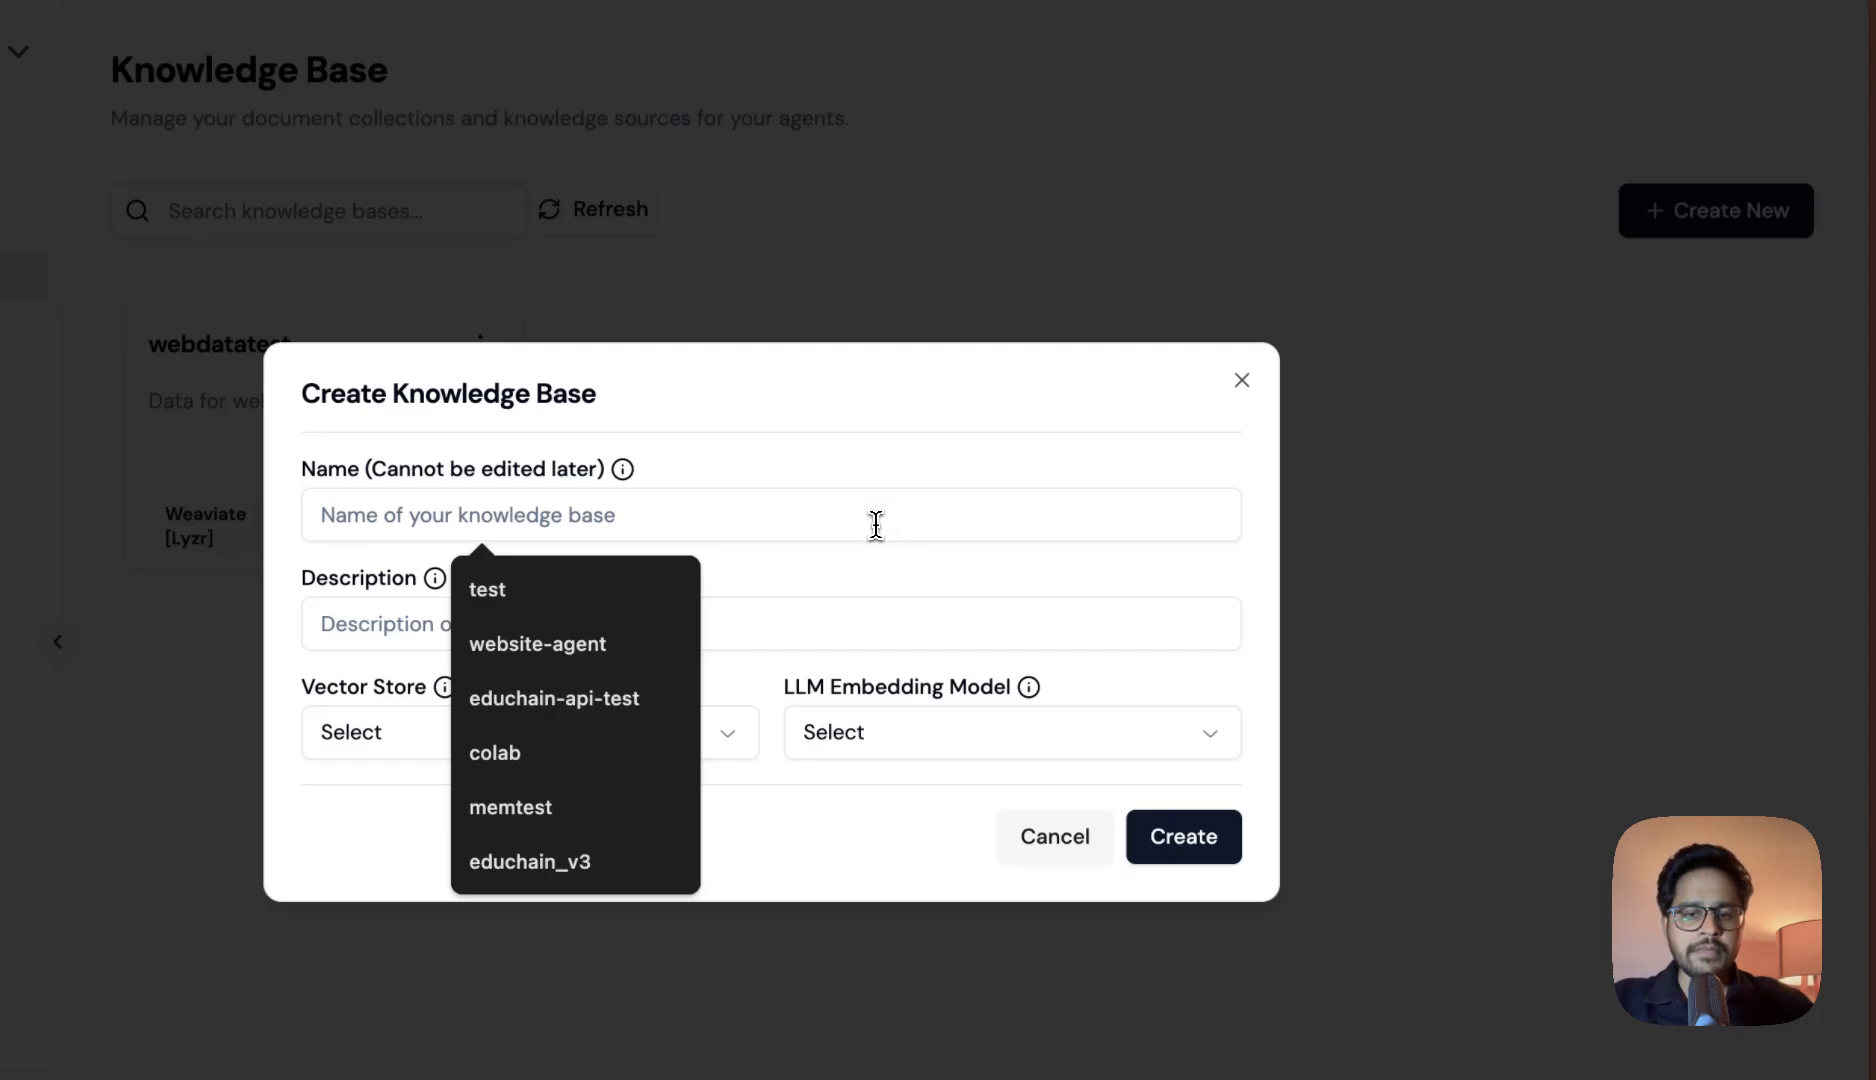
pyautogui.click(901, 428)
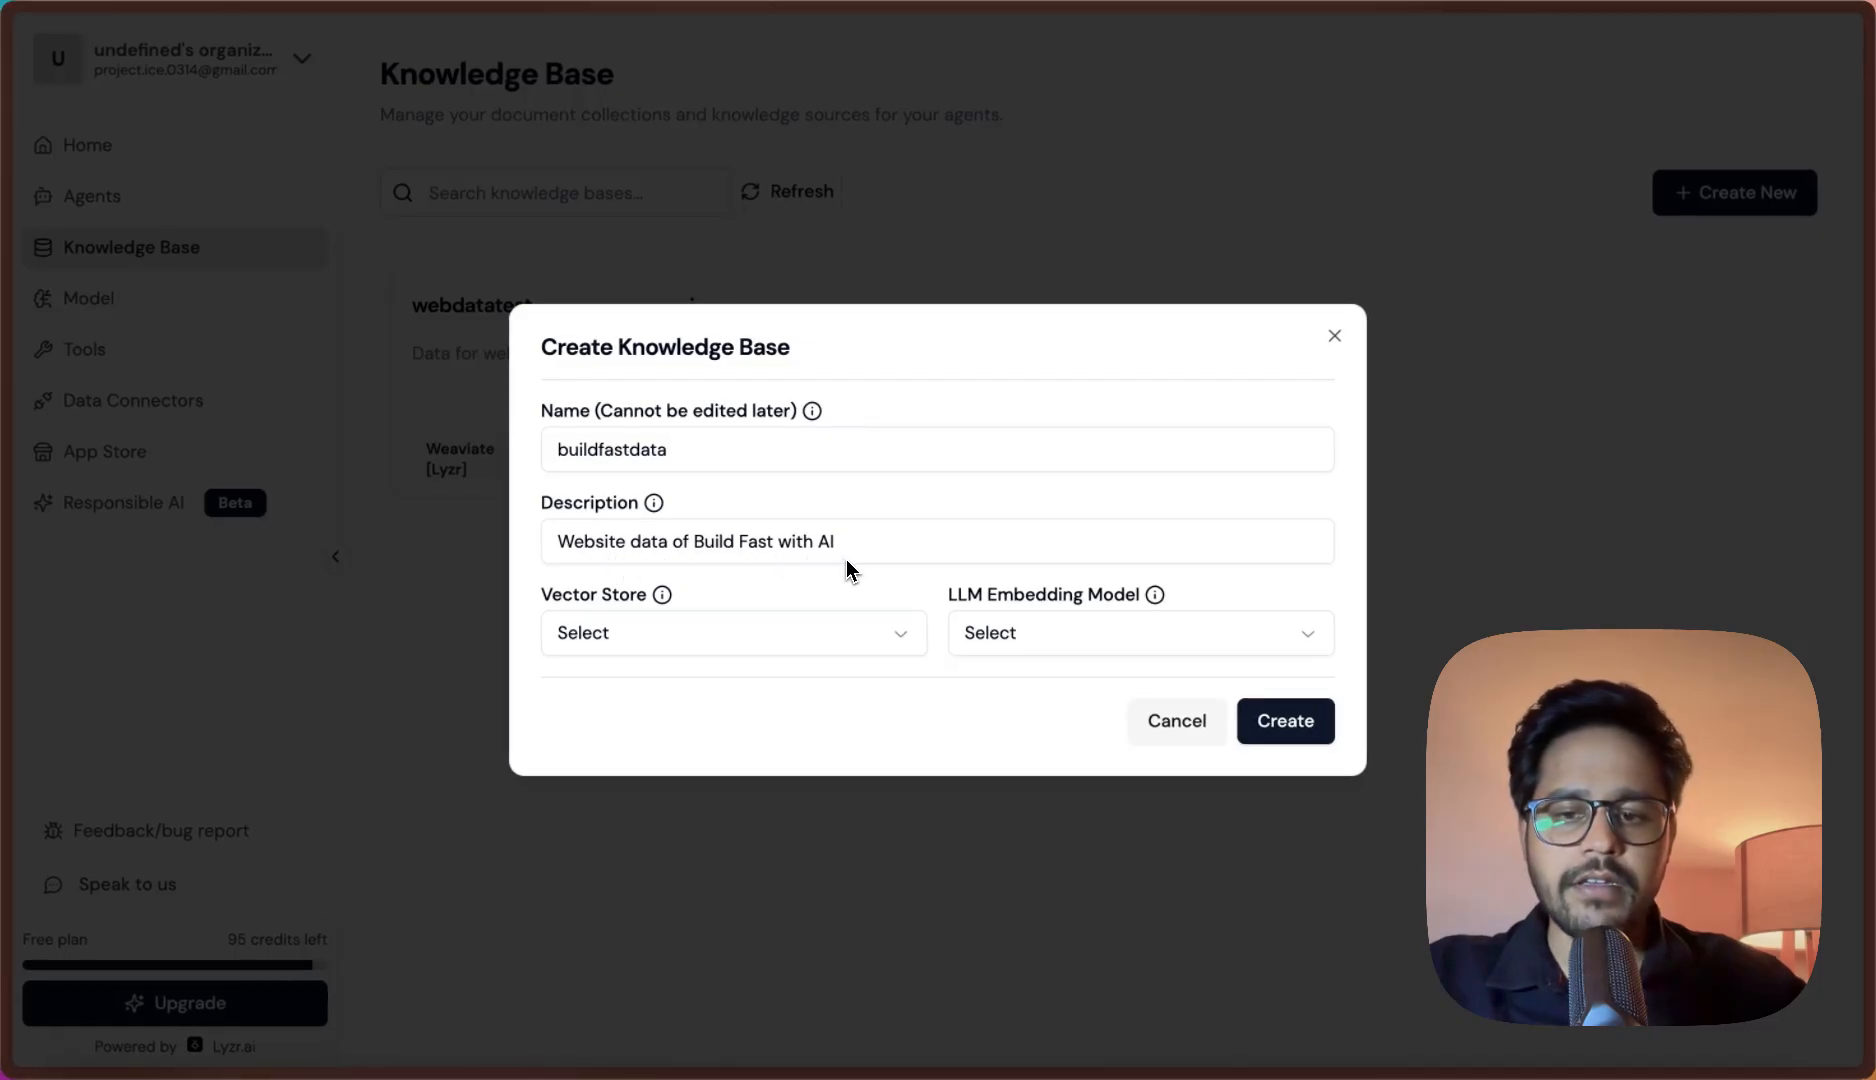
# Step: Choose Weaviate [Lyzr] as the vector store and text-embedding-3-small as the embedding model, and create the knowledge base
pyautogui.click(800, 632)
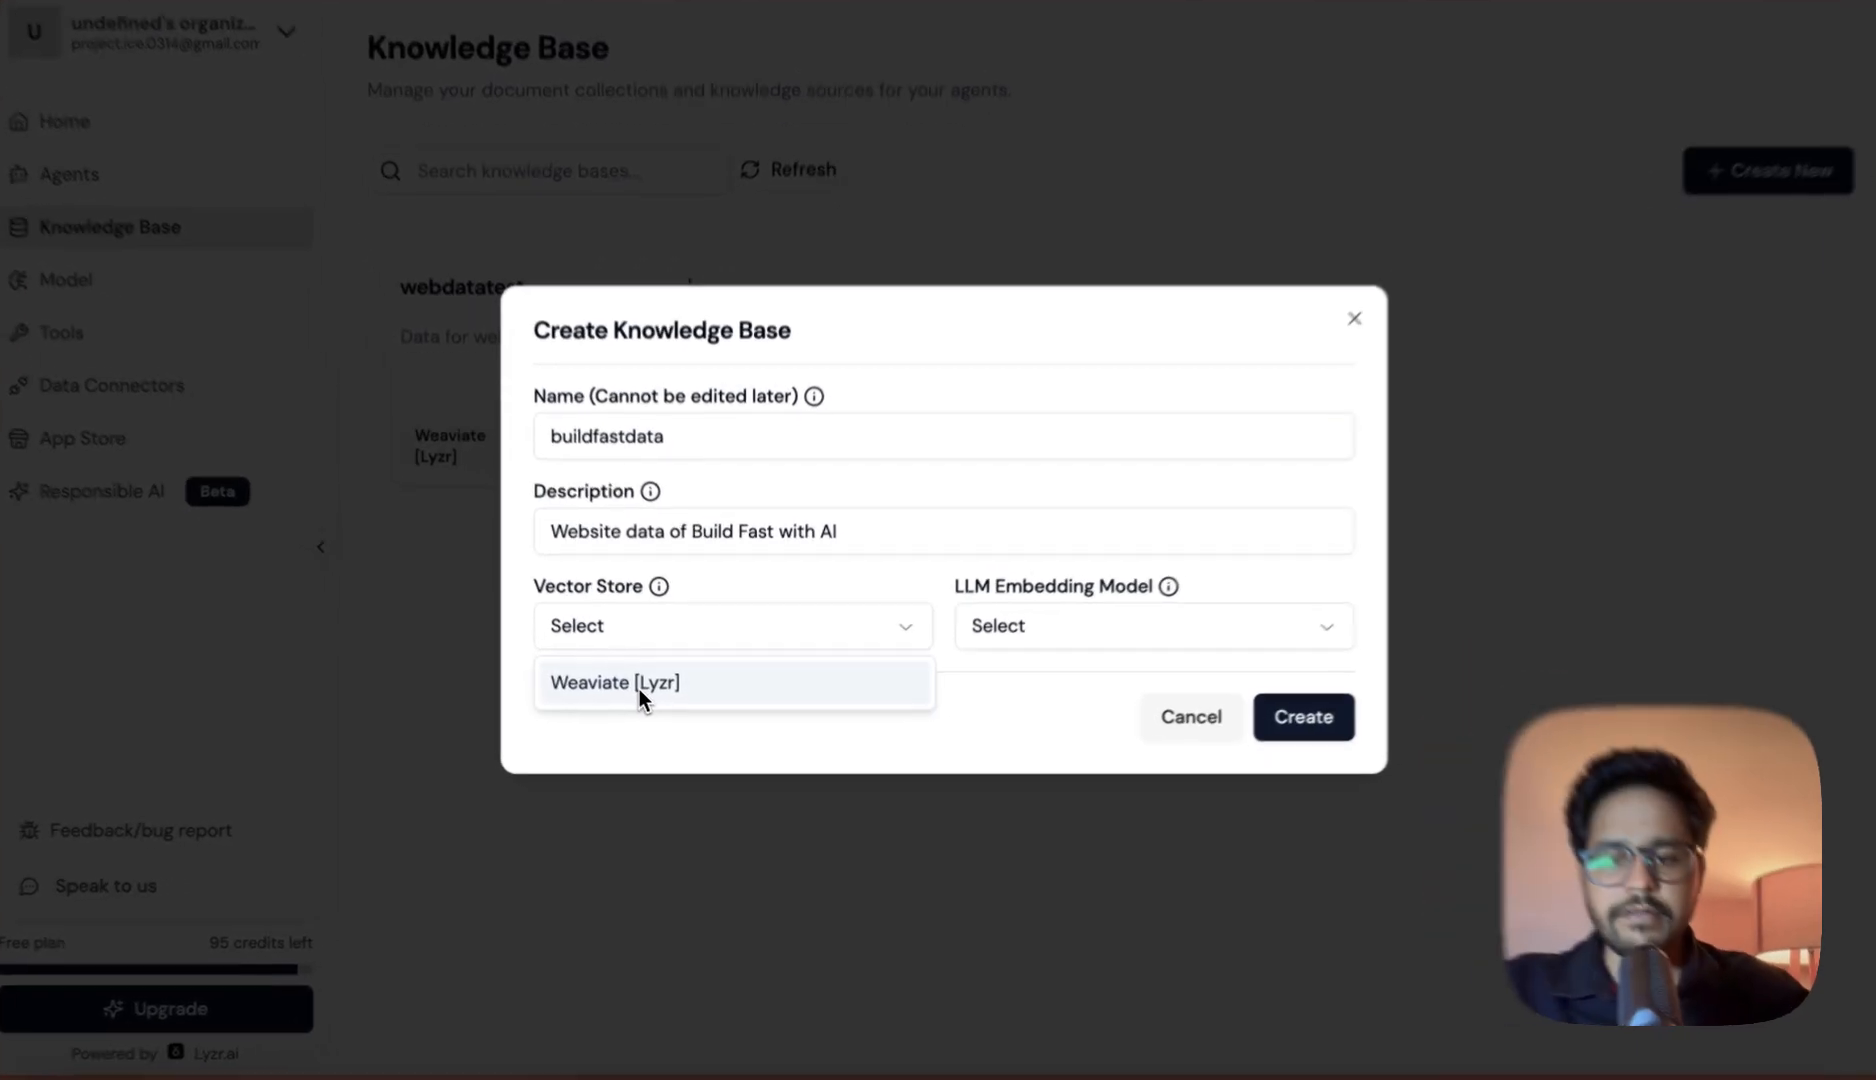
pyautogui.click(639, 689)
pyautogui.click(1043, 628)
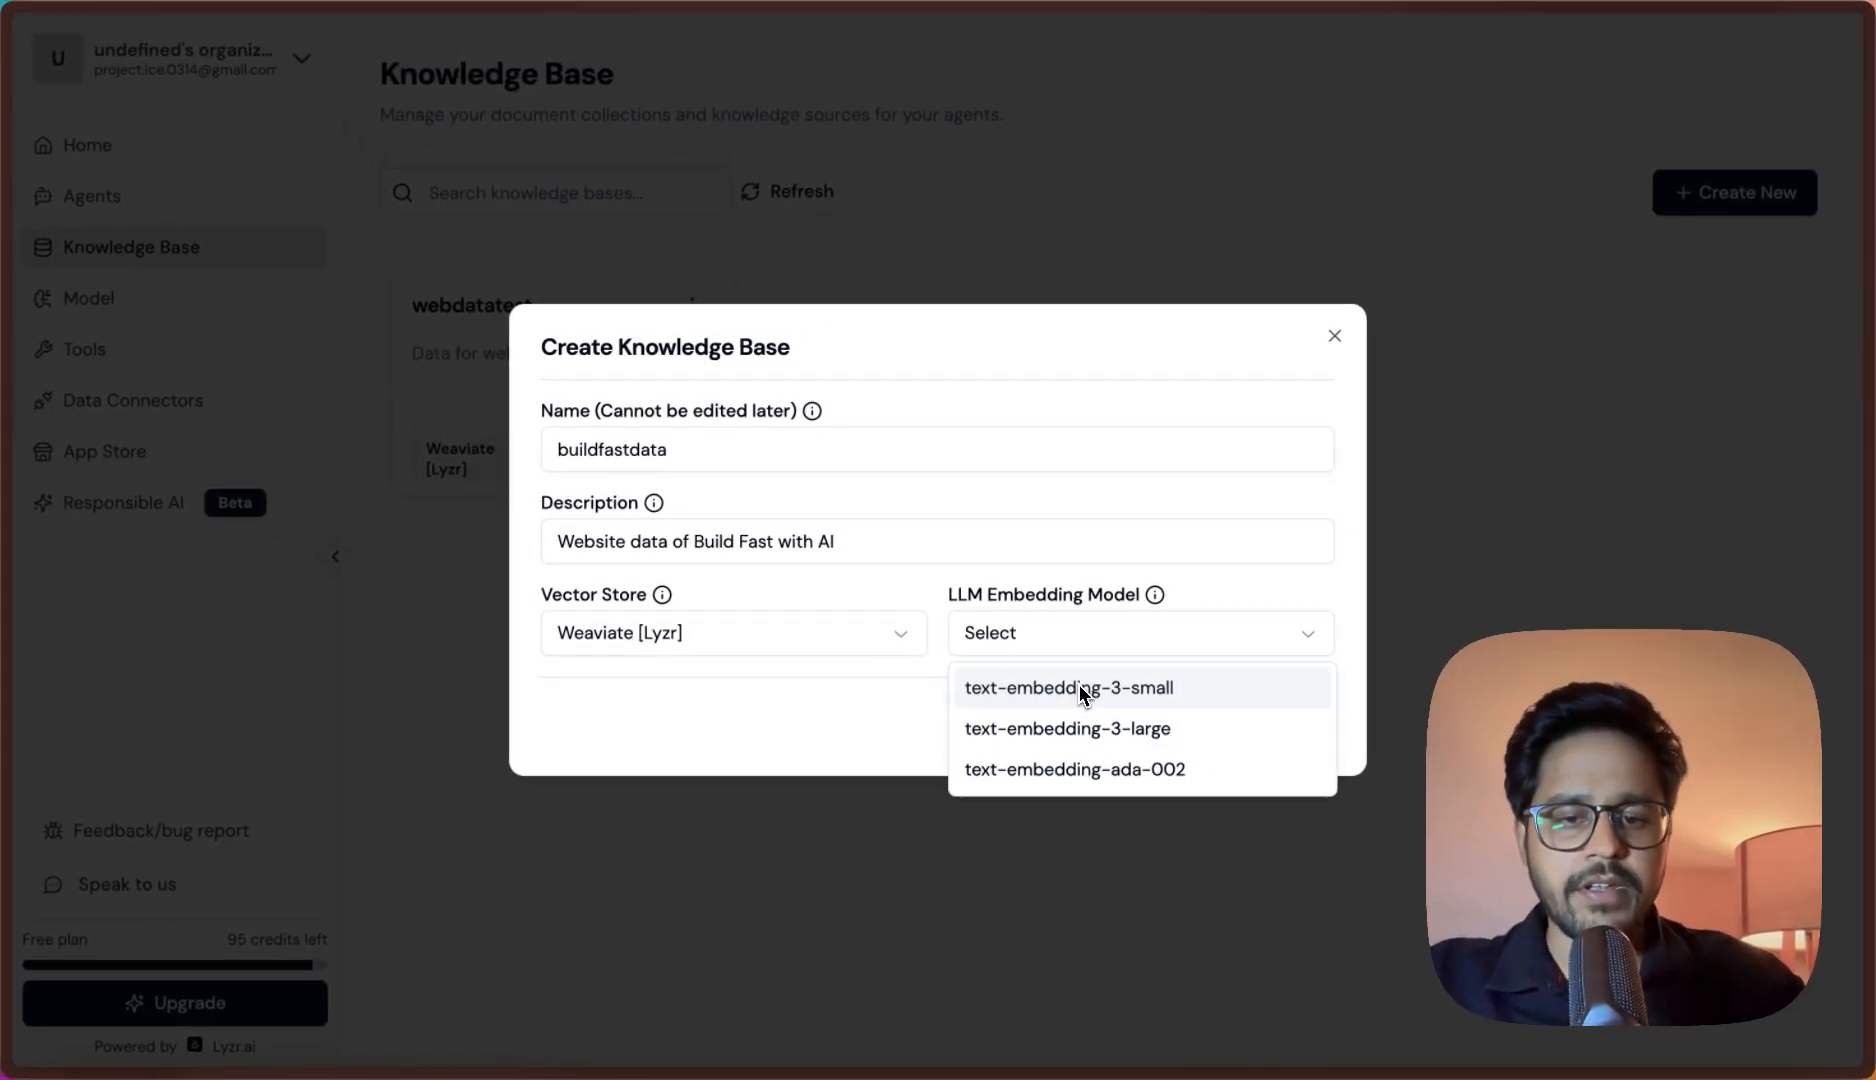
pyautogui.click(1085, 690)
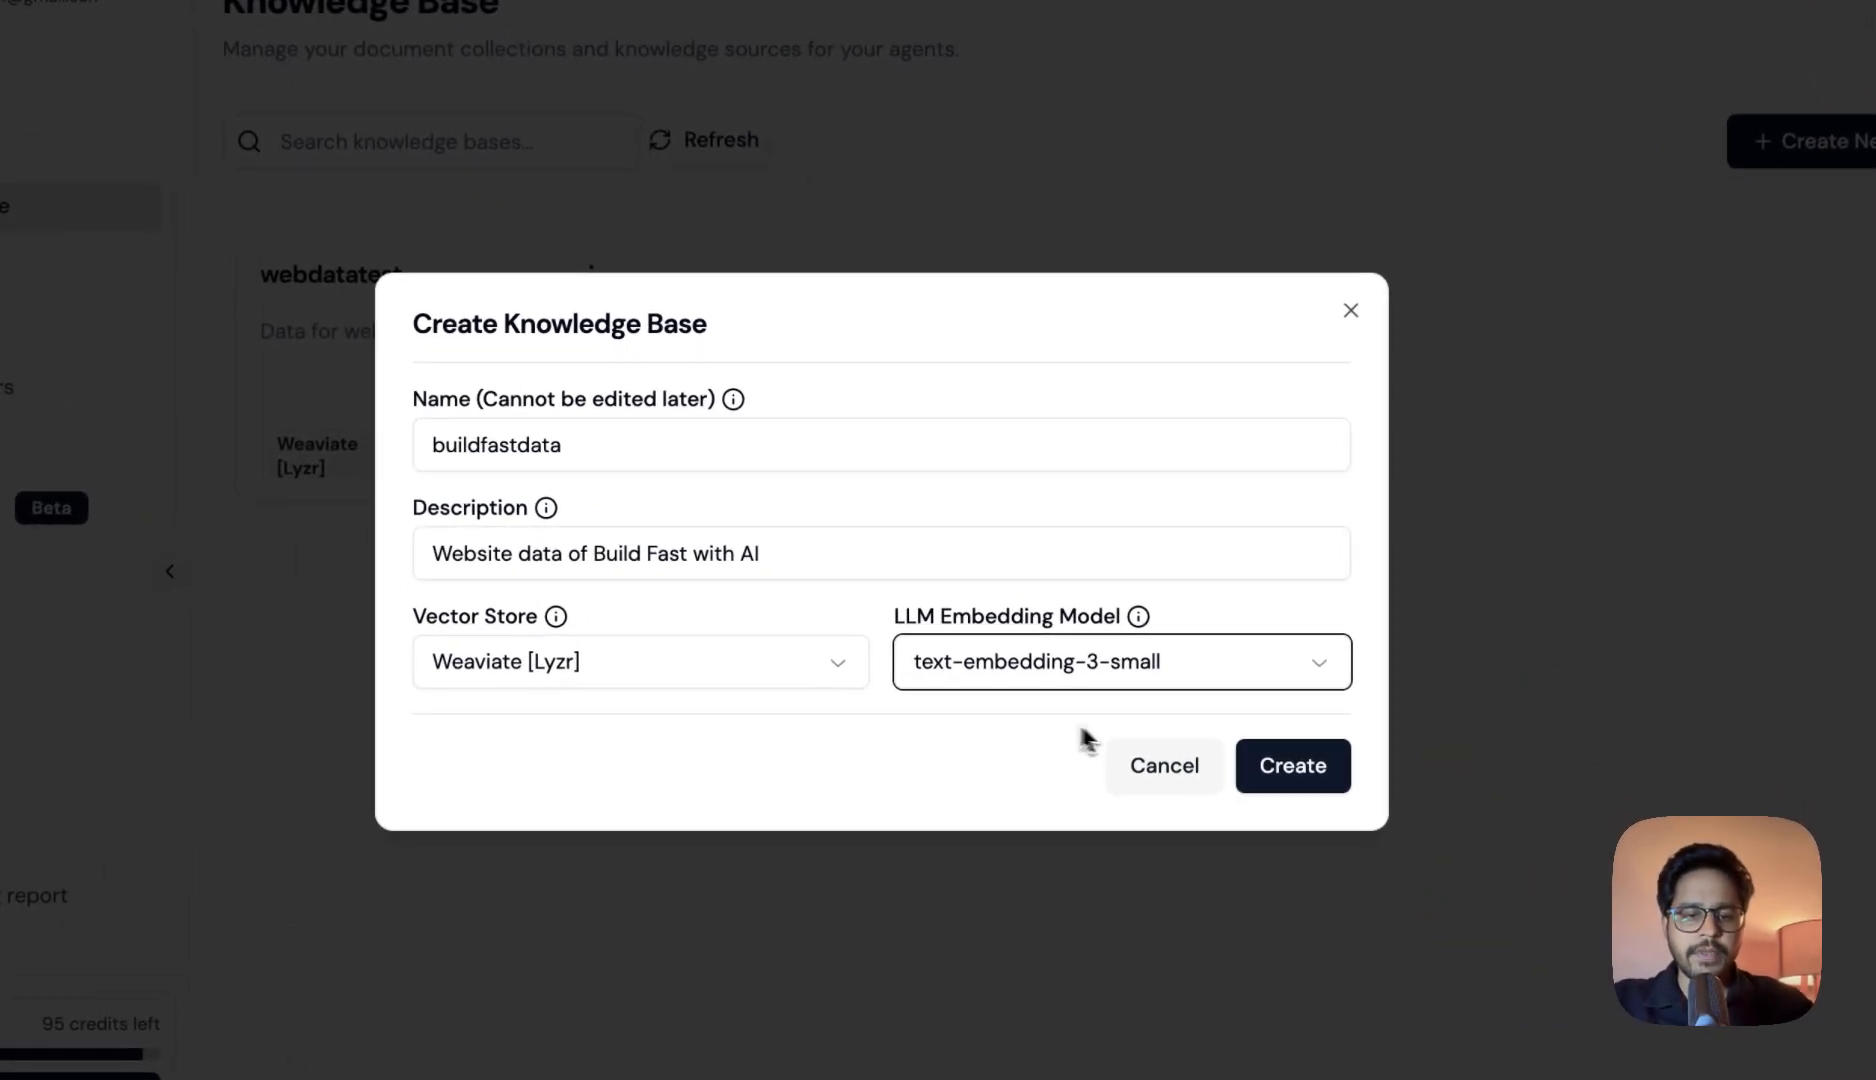
pyautogui.click(1300, 770)
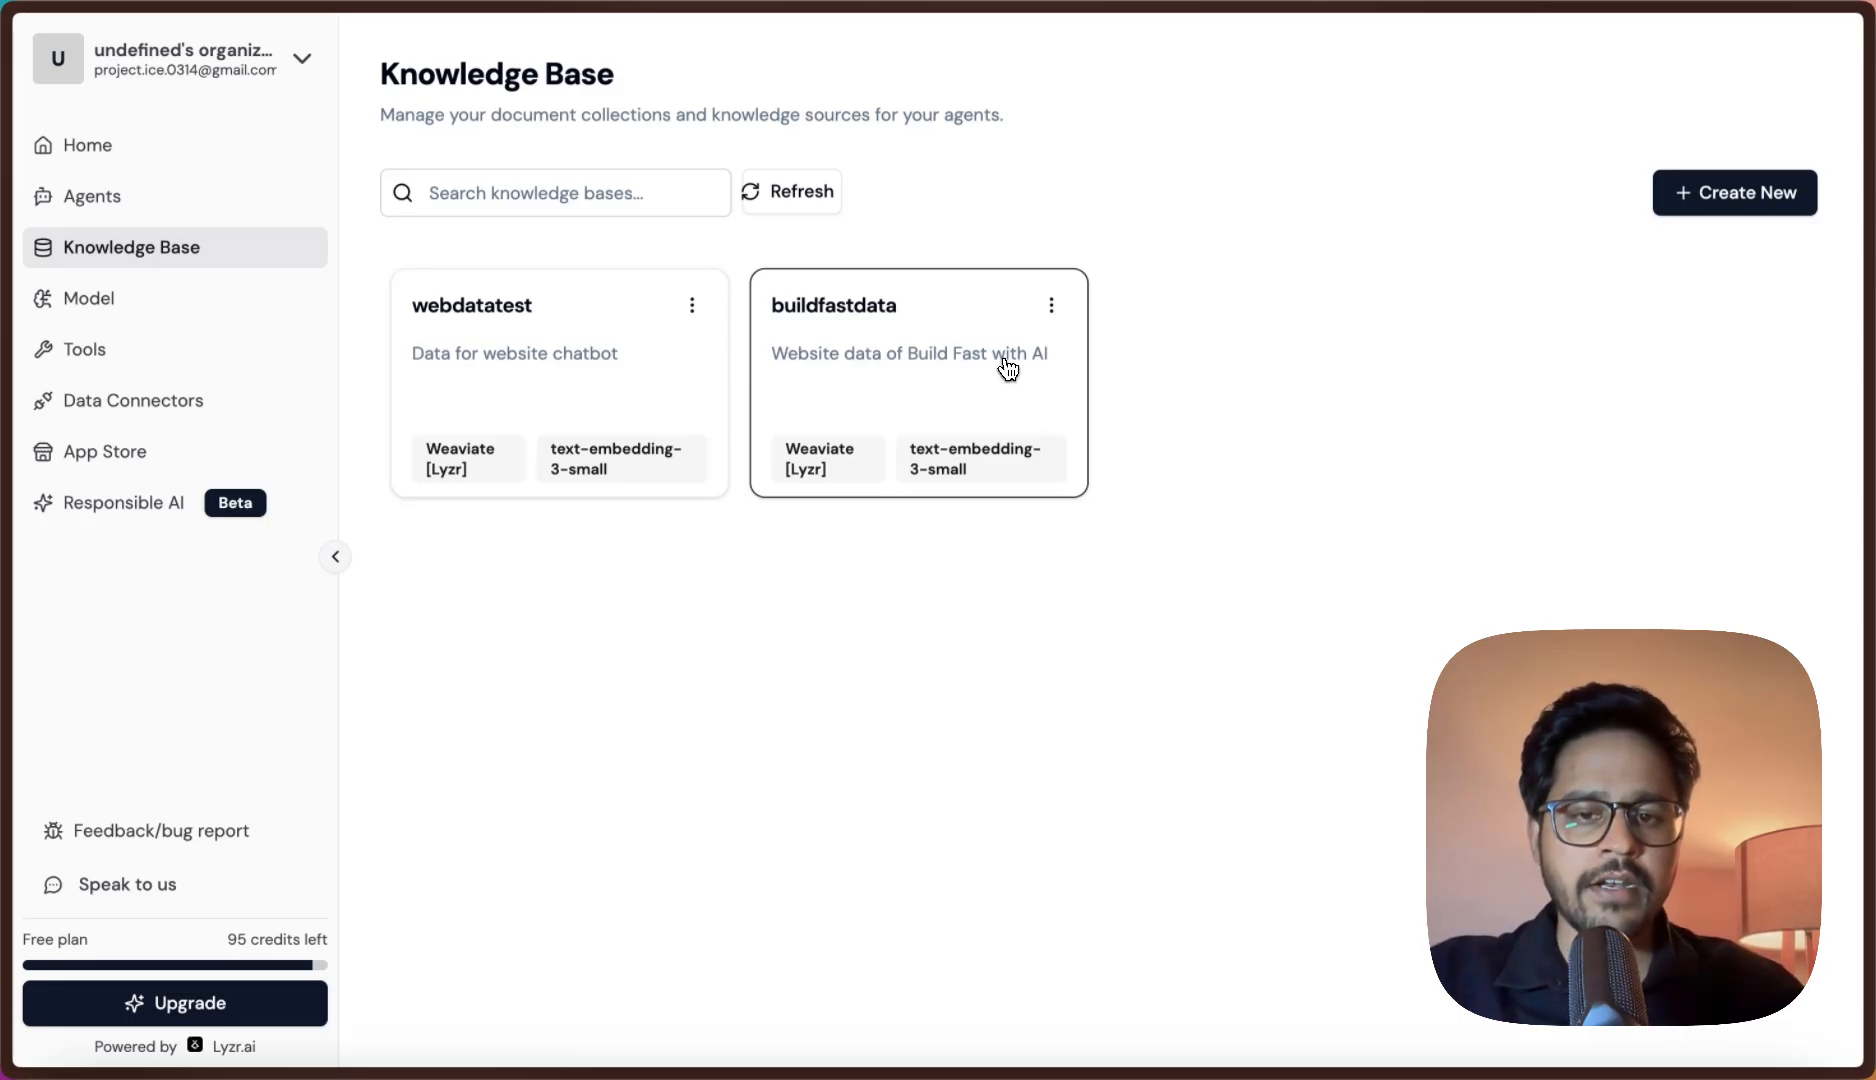
pyautogui.click(904, 337)
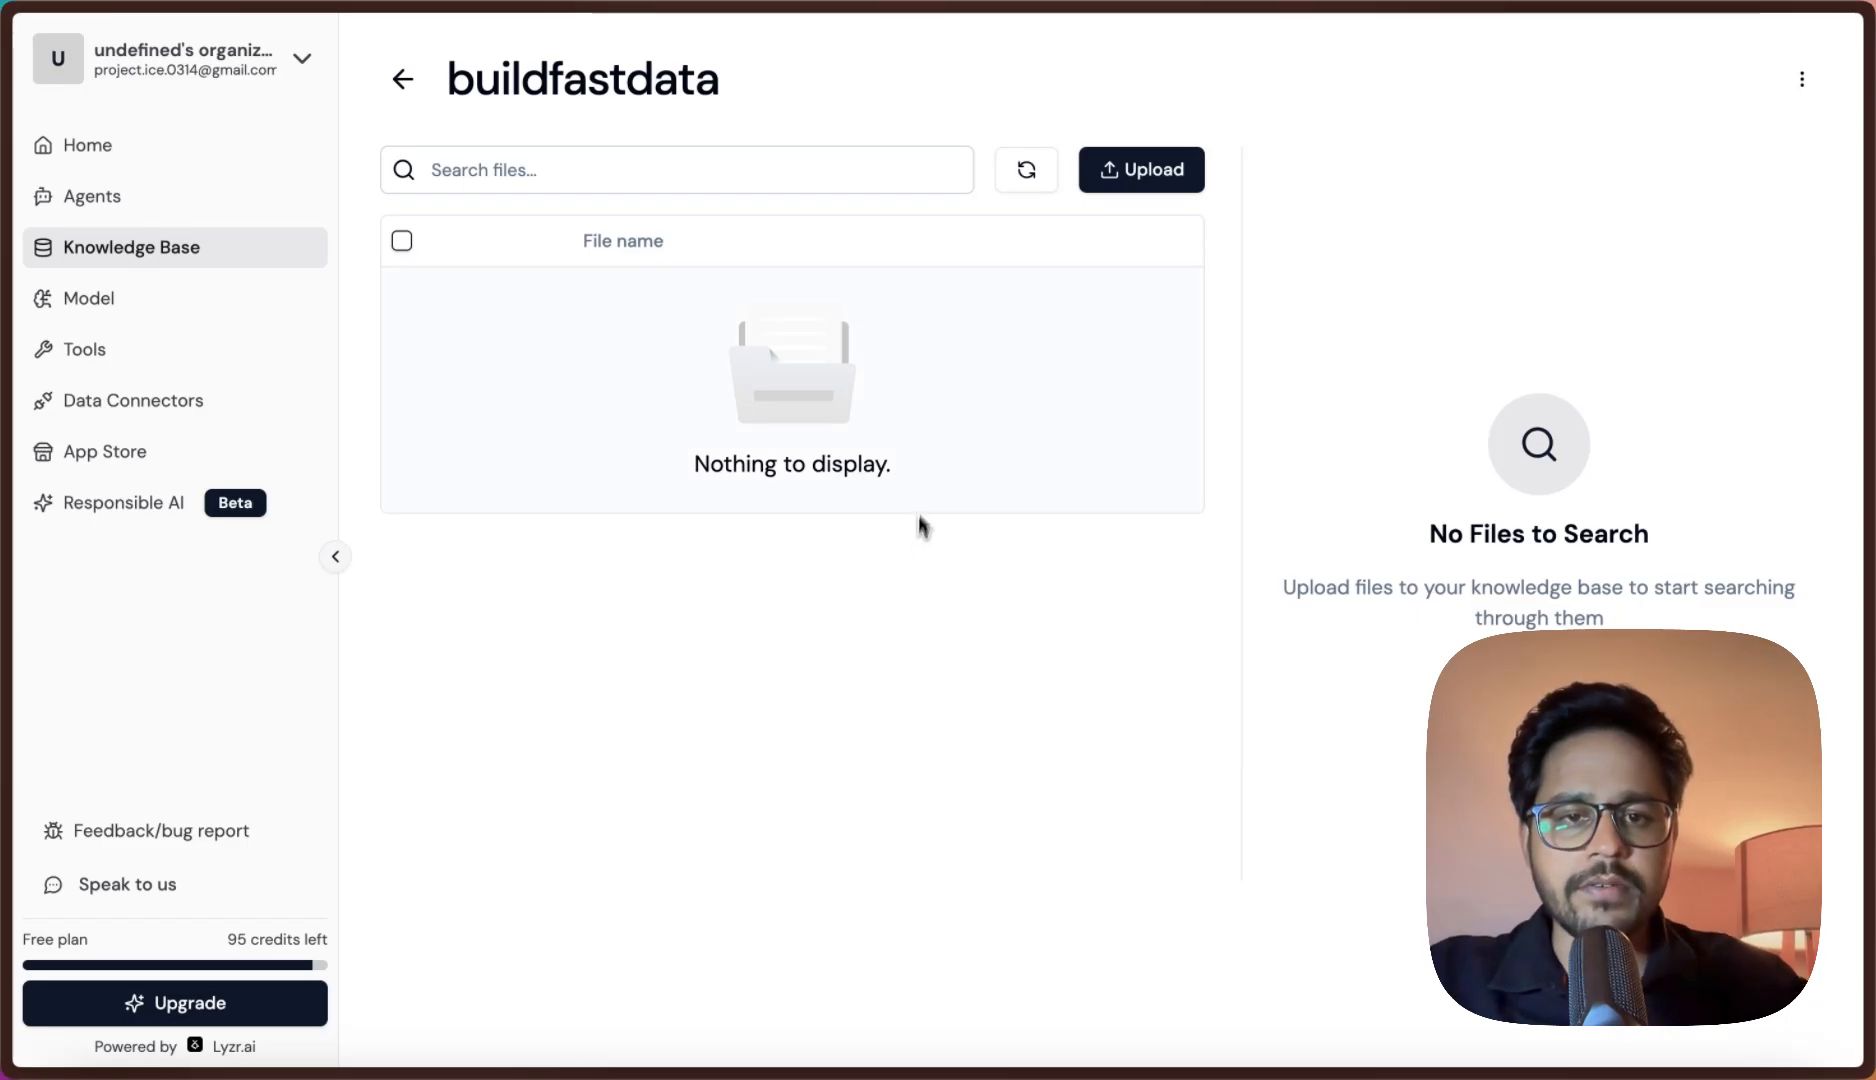
pyautogui.click(1133, 168)
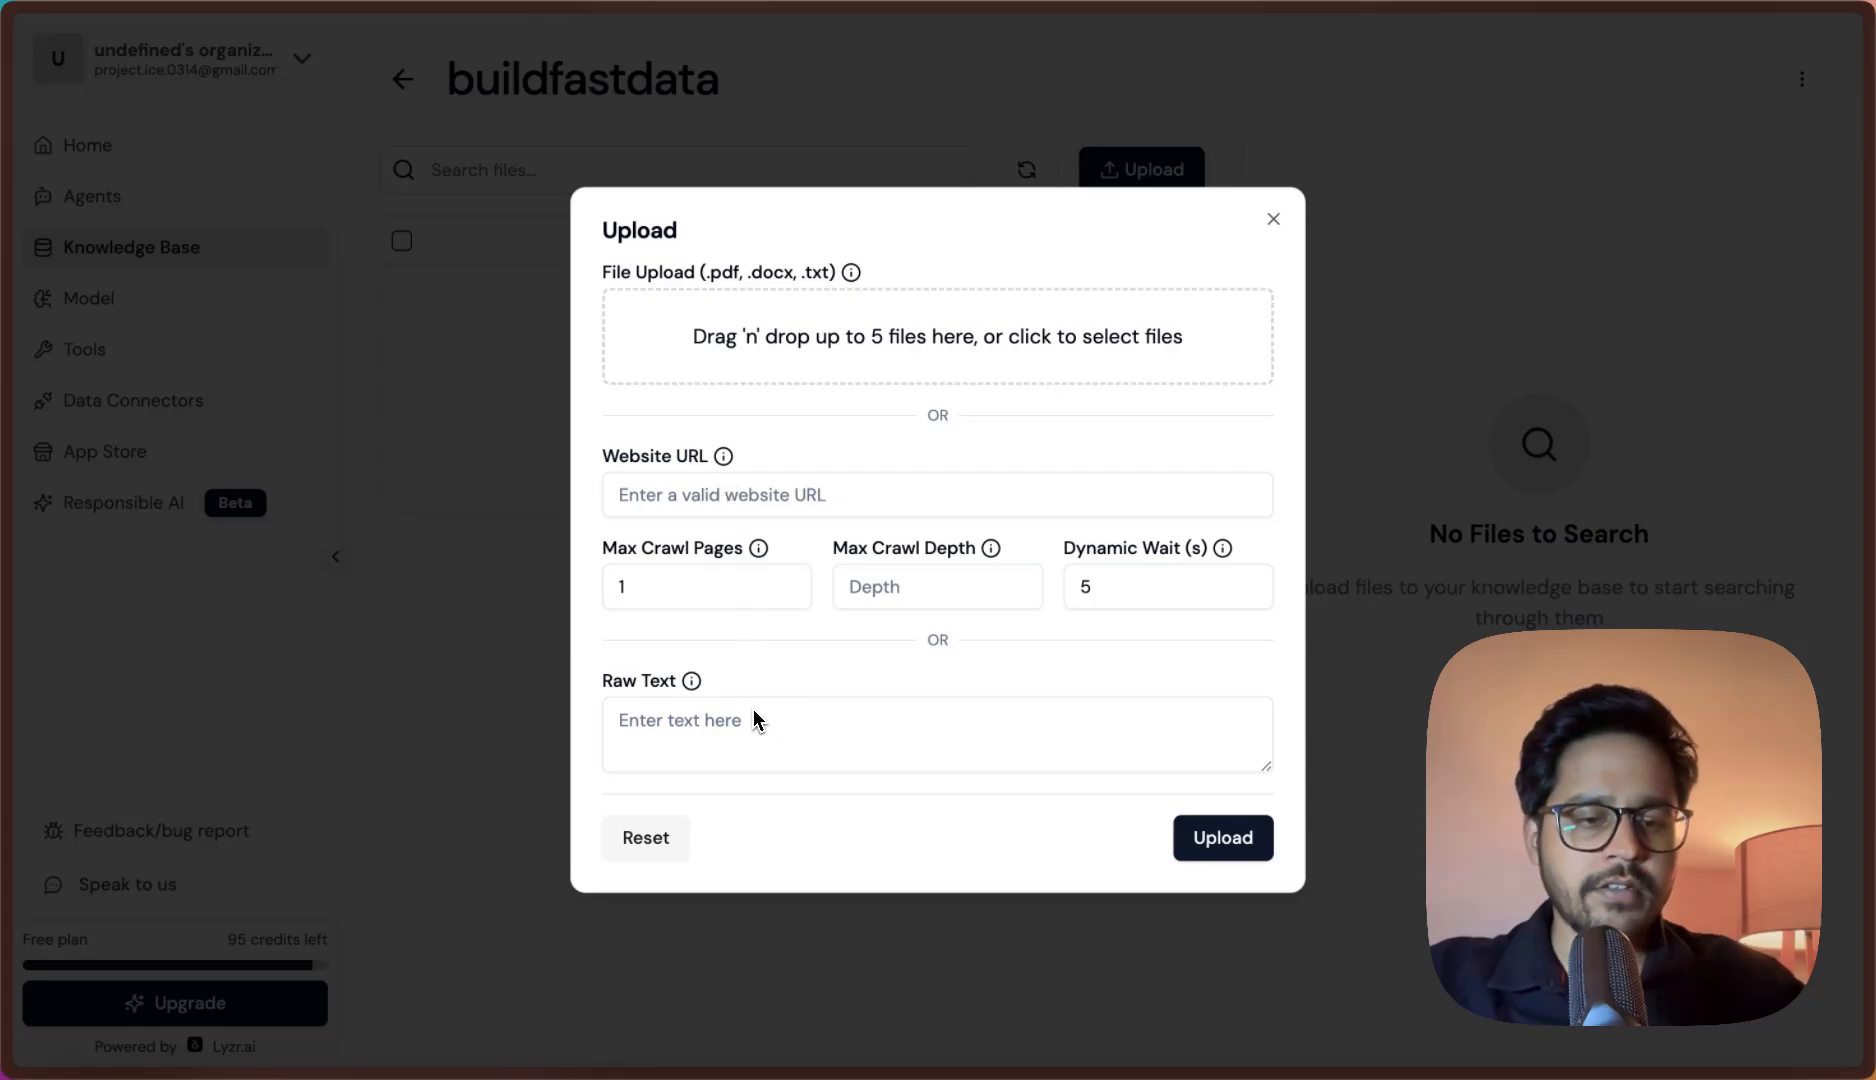
pyautogui.click(719, 505)
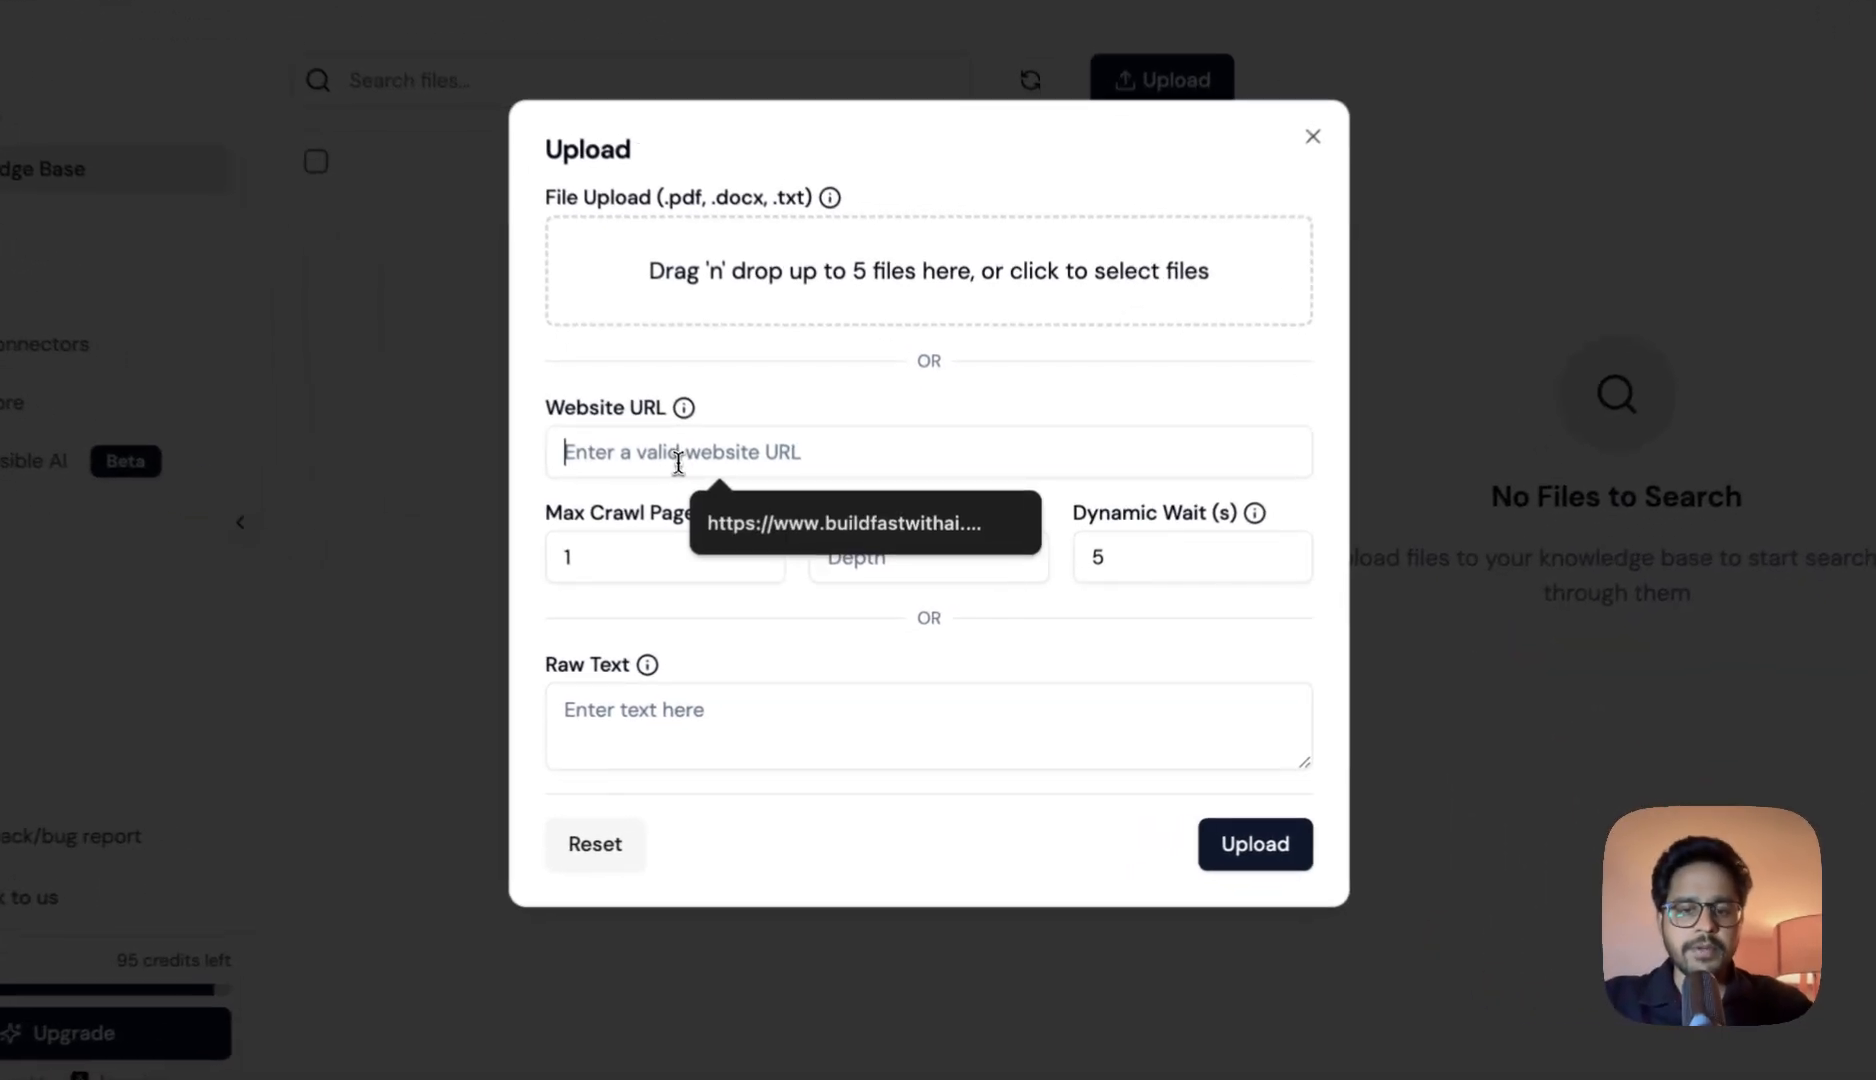
pyautogui.click(756, 556)
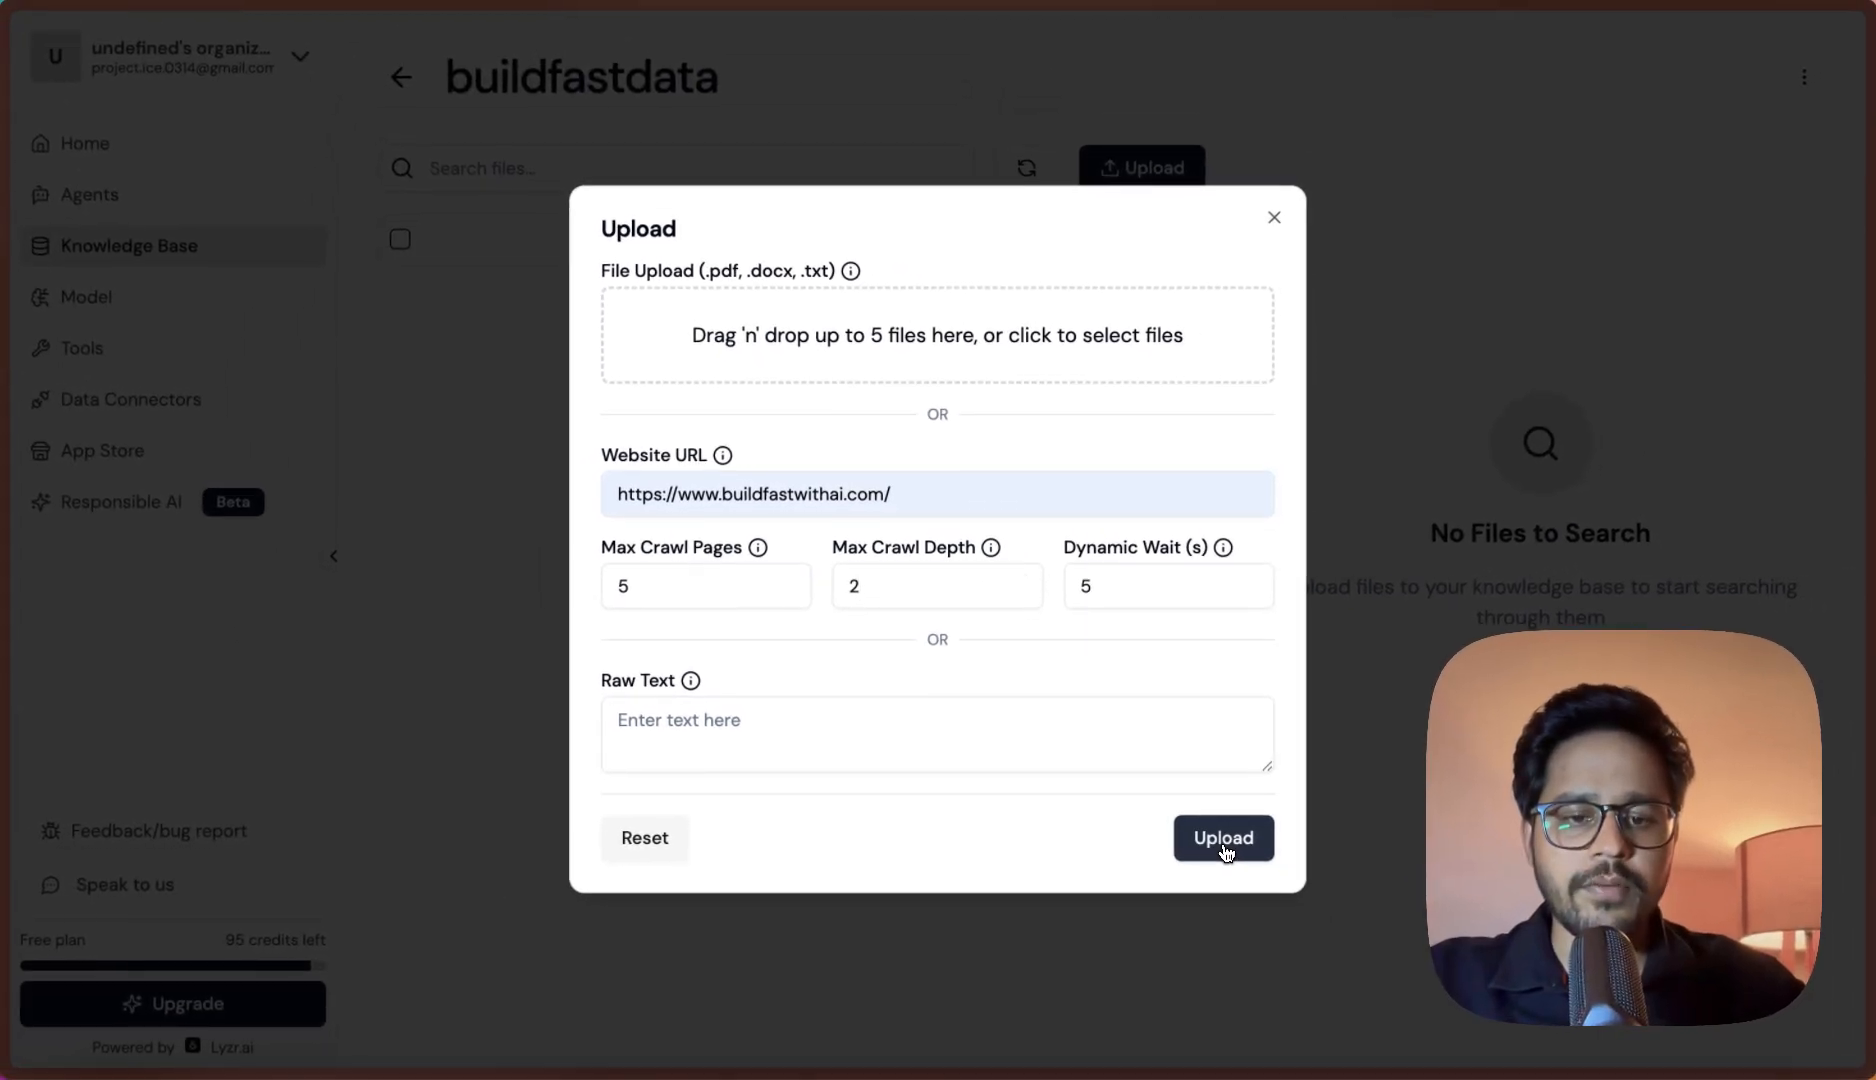
pyautogui.click(1226, 851)
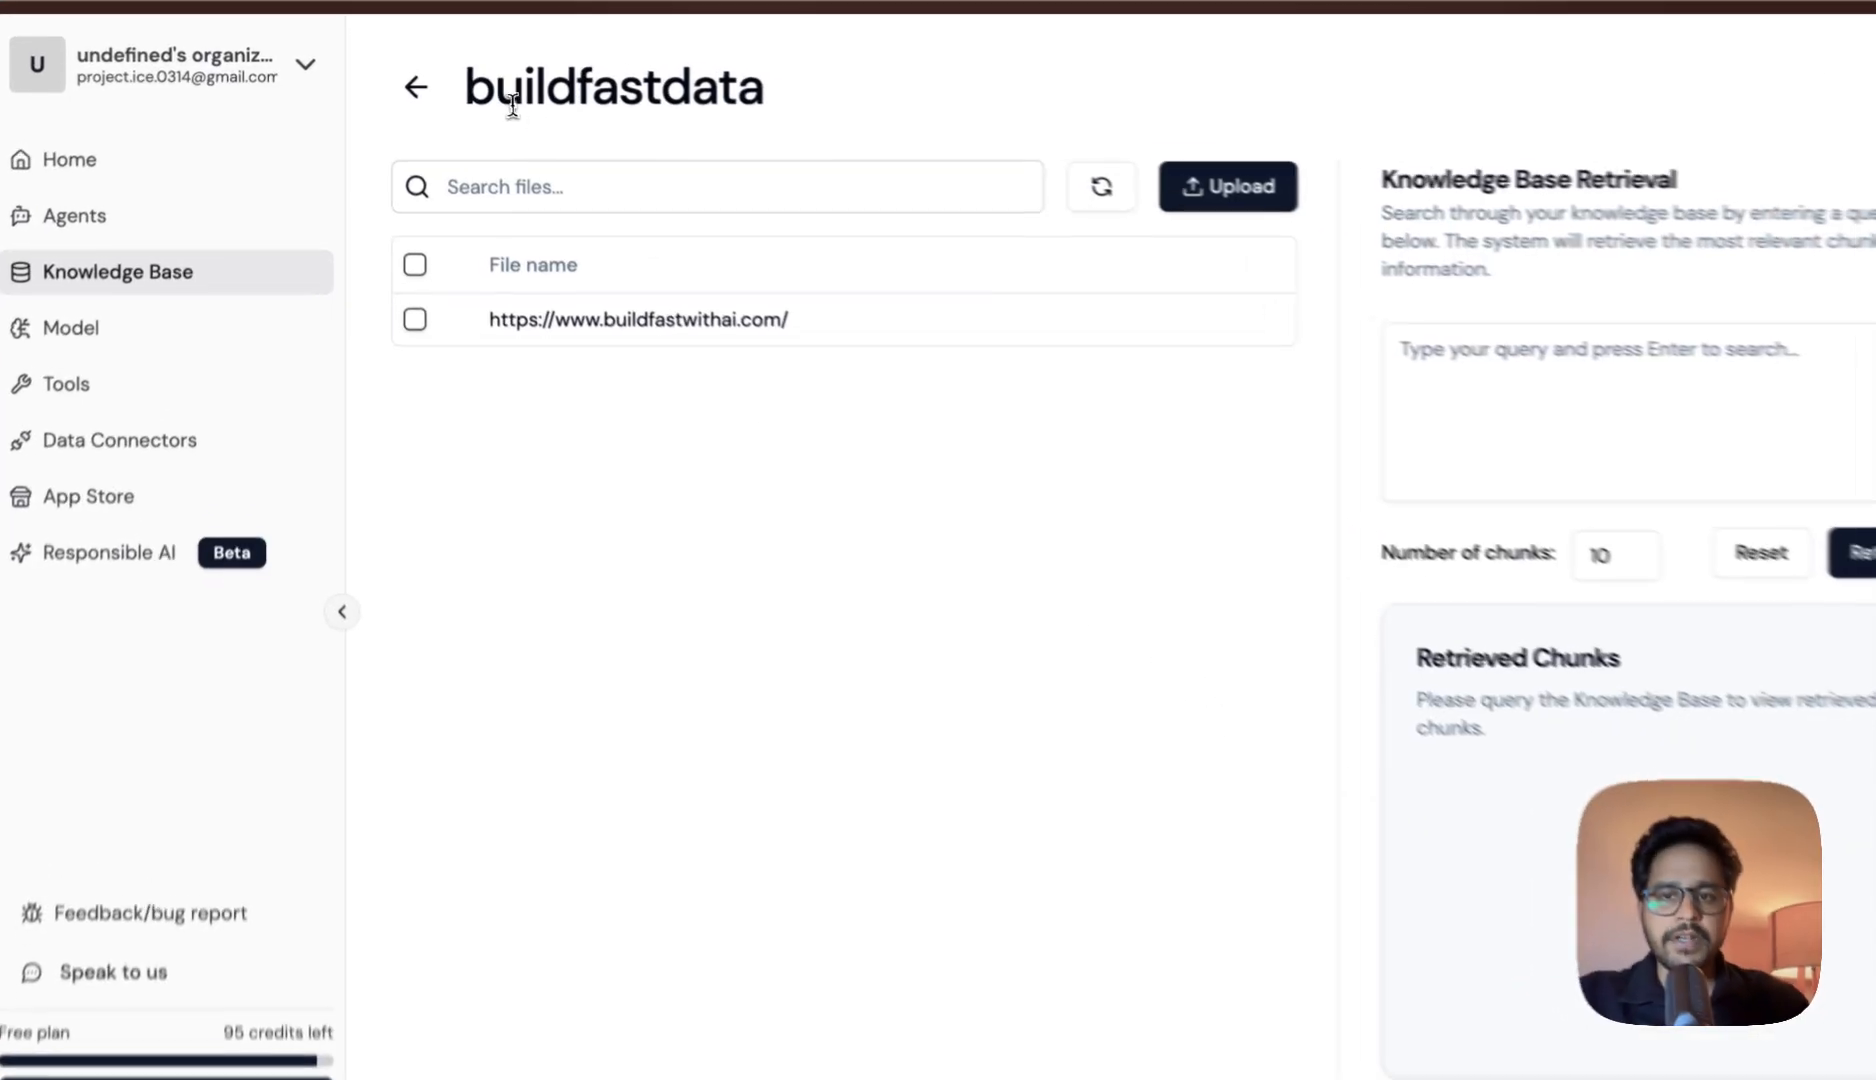
pyautogui.doubleClick(512, 104)
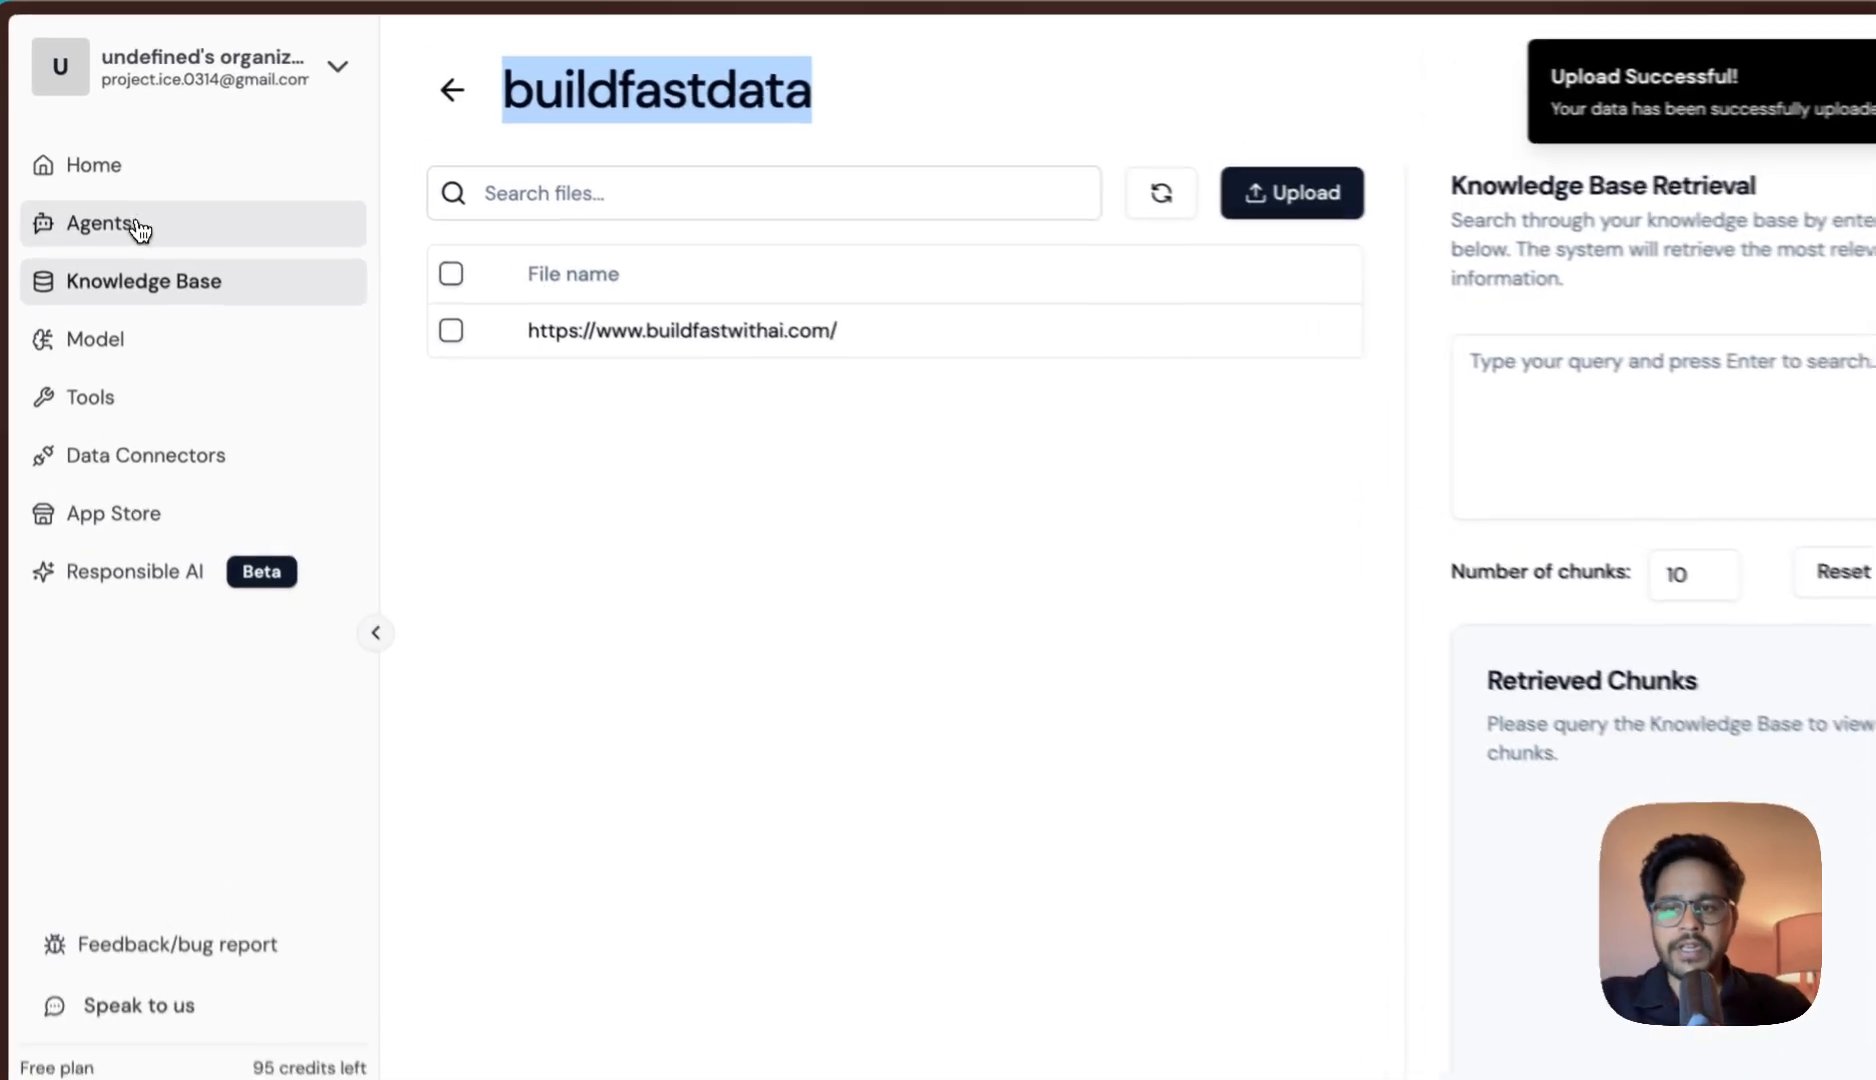
# Step: Fill in a new agent named website-agent, described as "Chatbot for Build Fast with AI website", with OpenAI gpt-4o and a customer support role and instructions
pyautogui.click(138, 225)
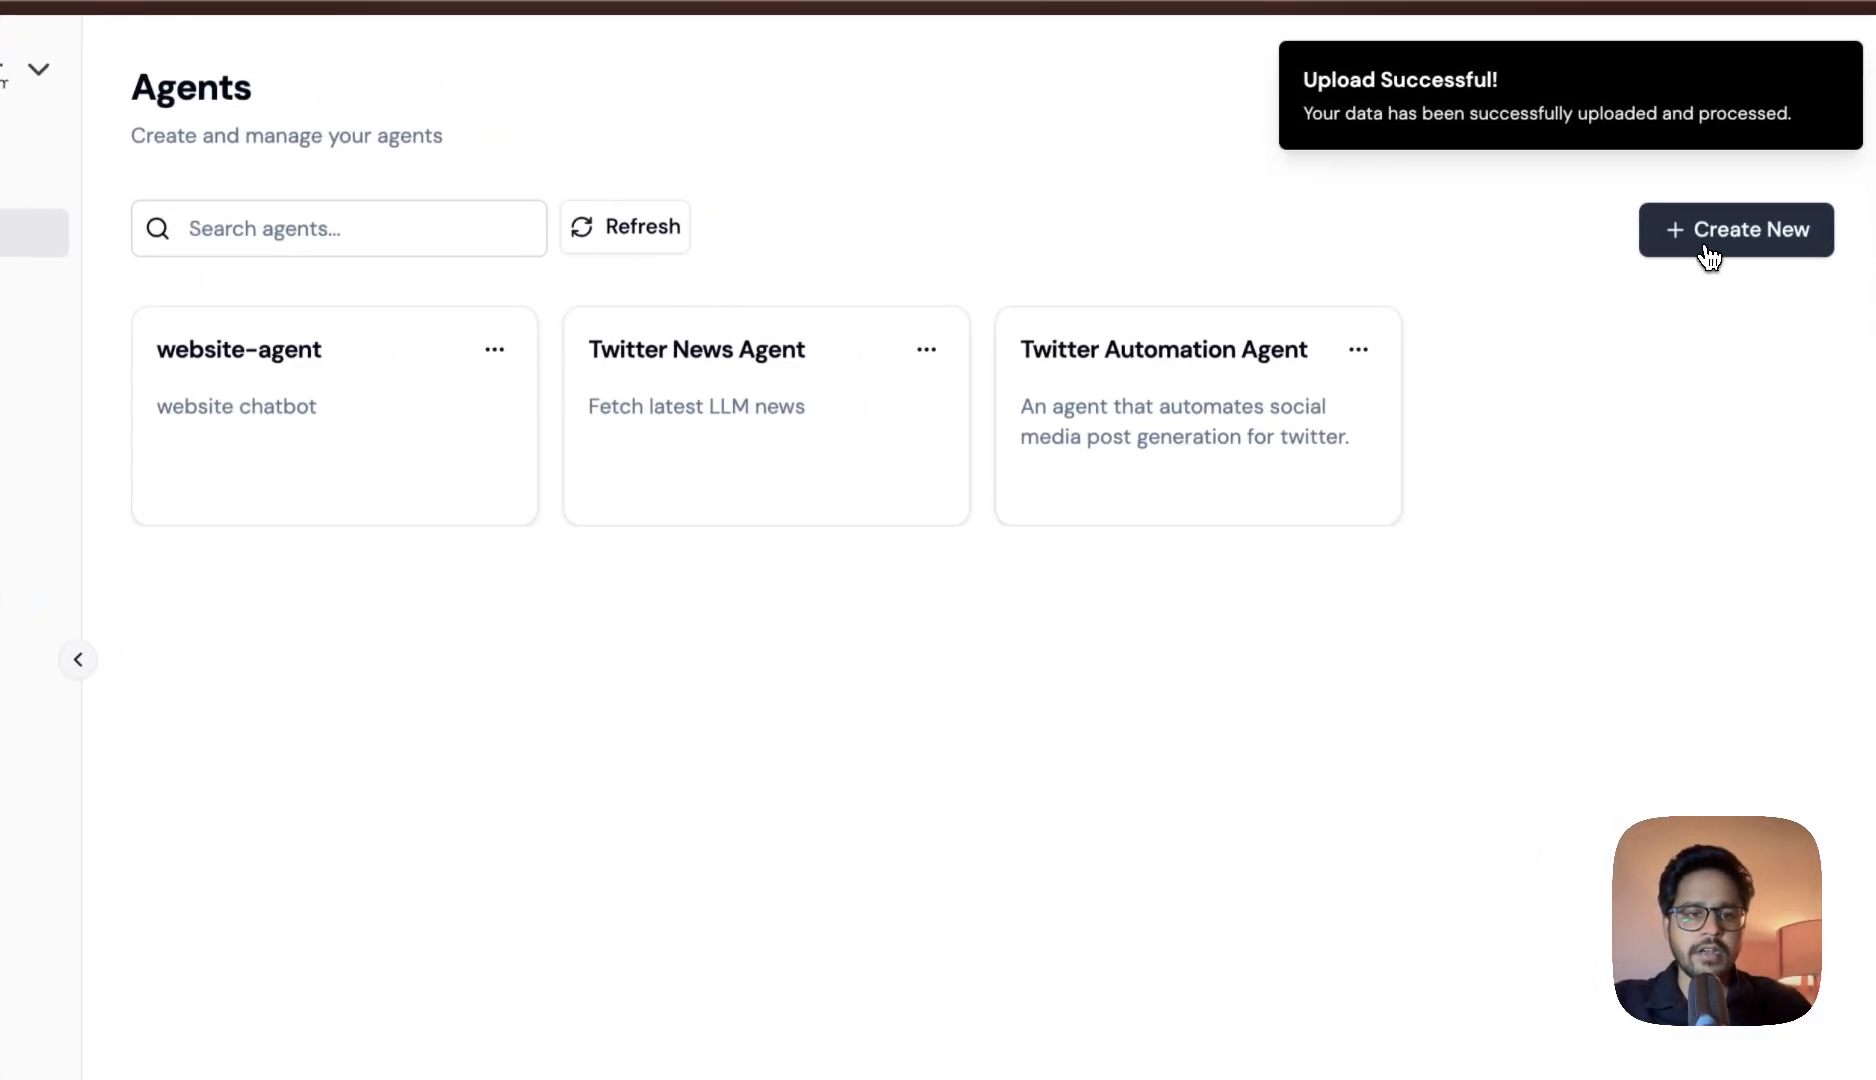
pyautogui.click(1709, 252)
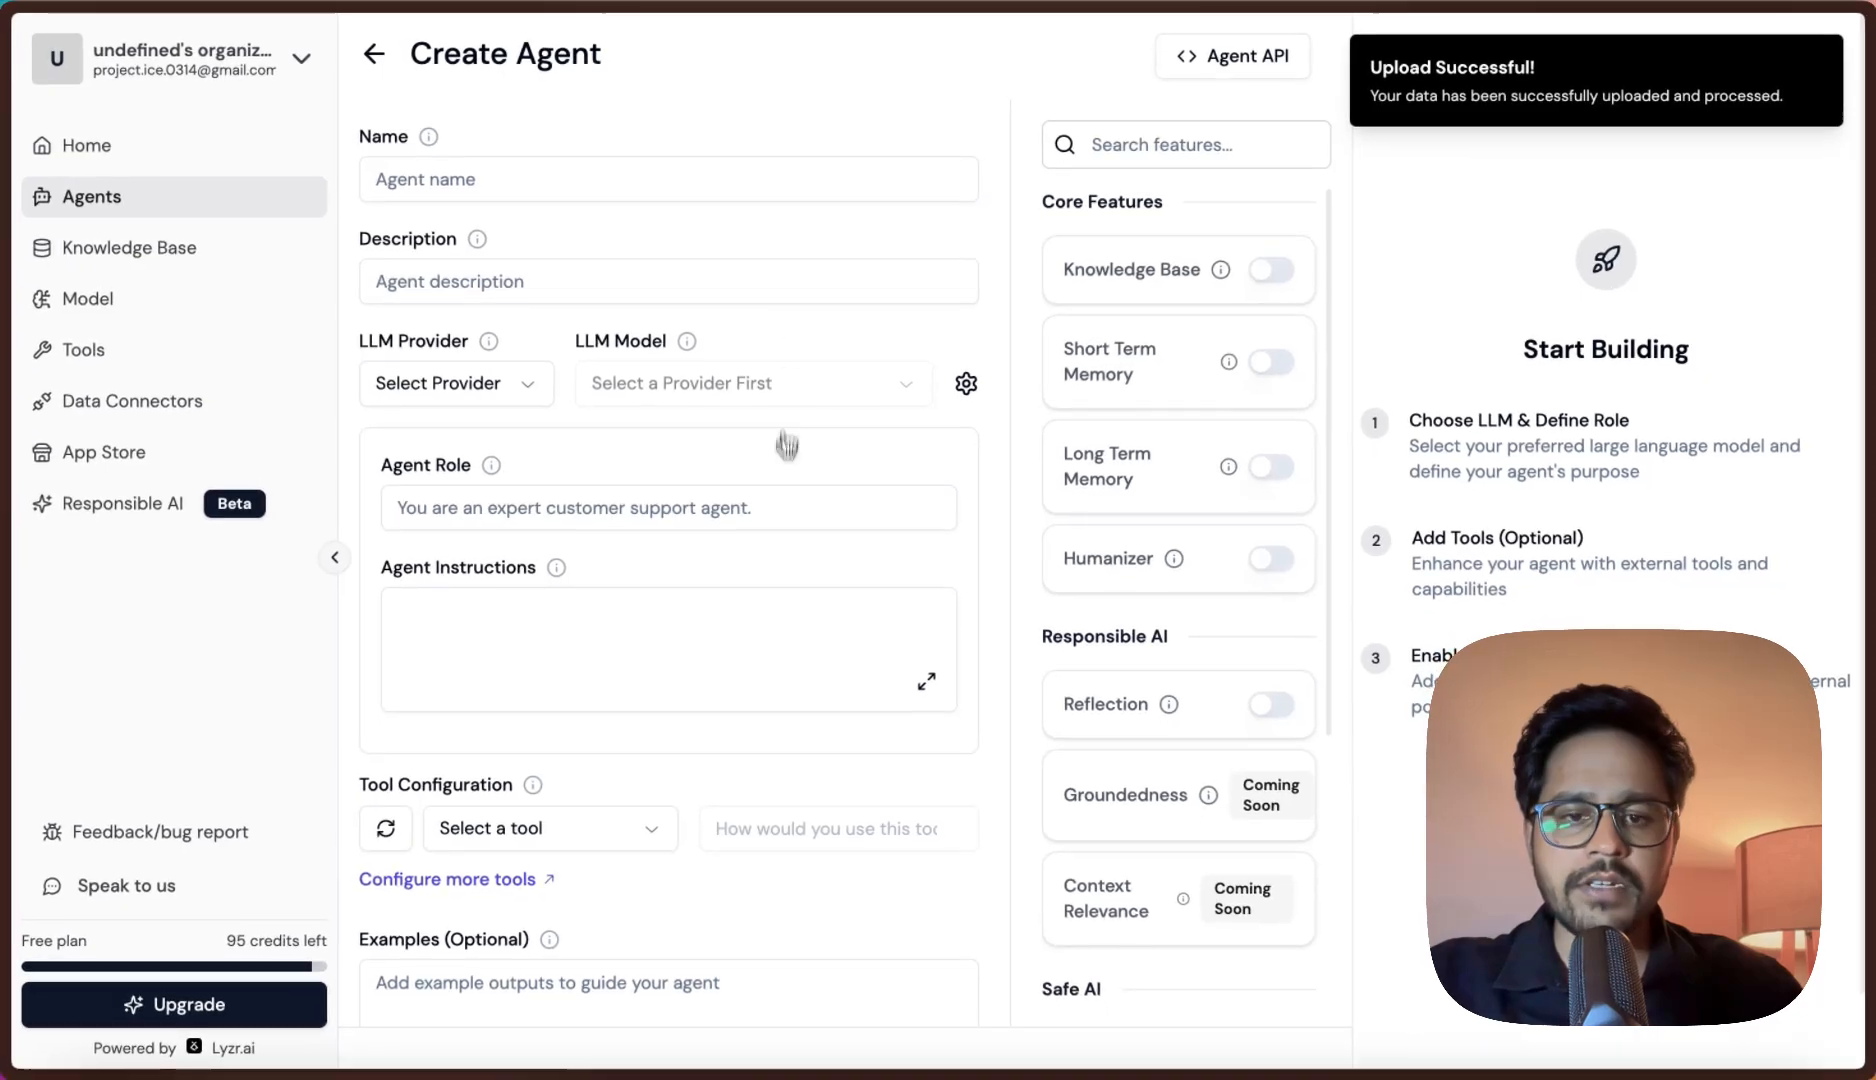
pyautogui.click(670, 186)
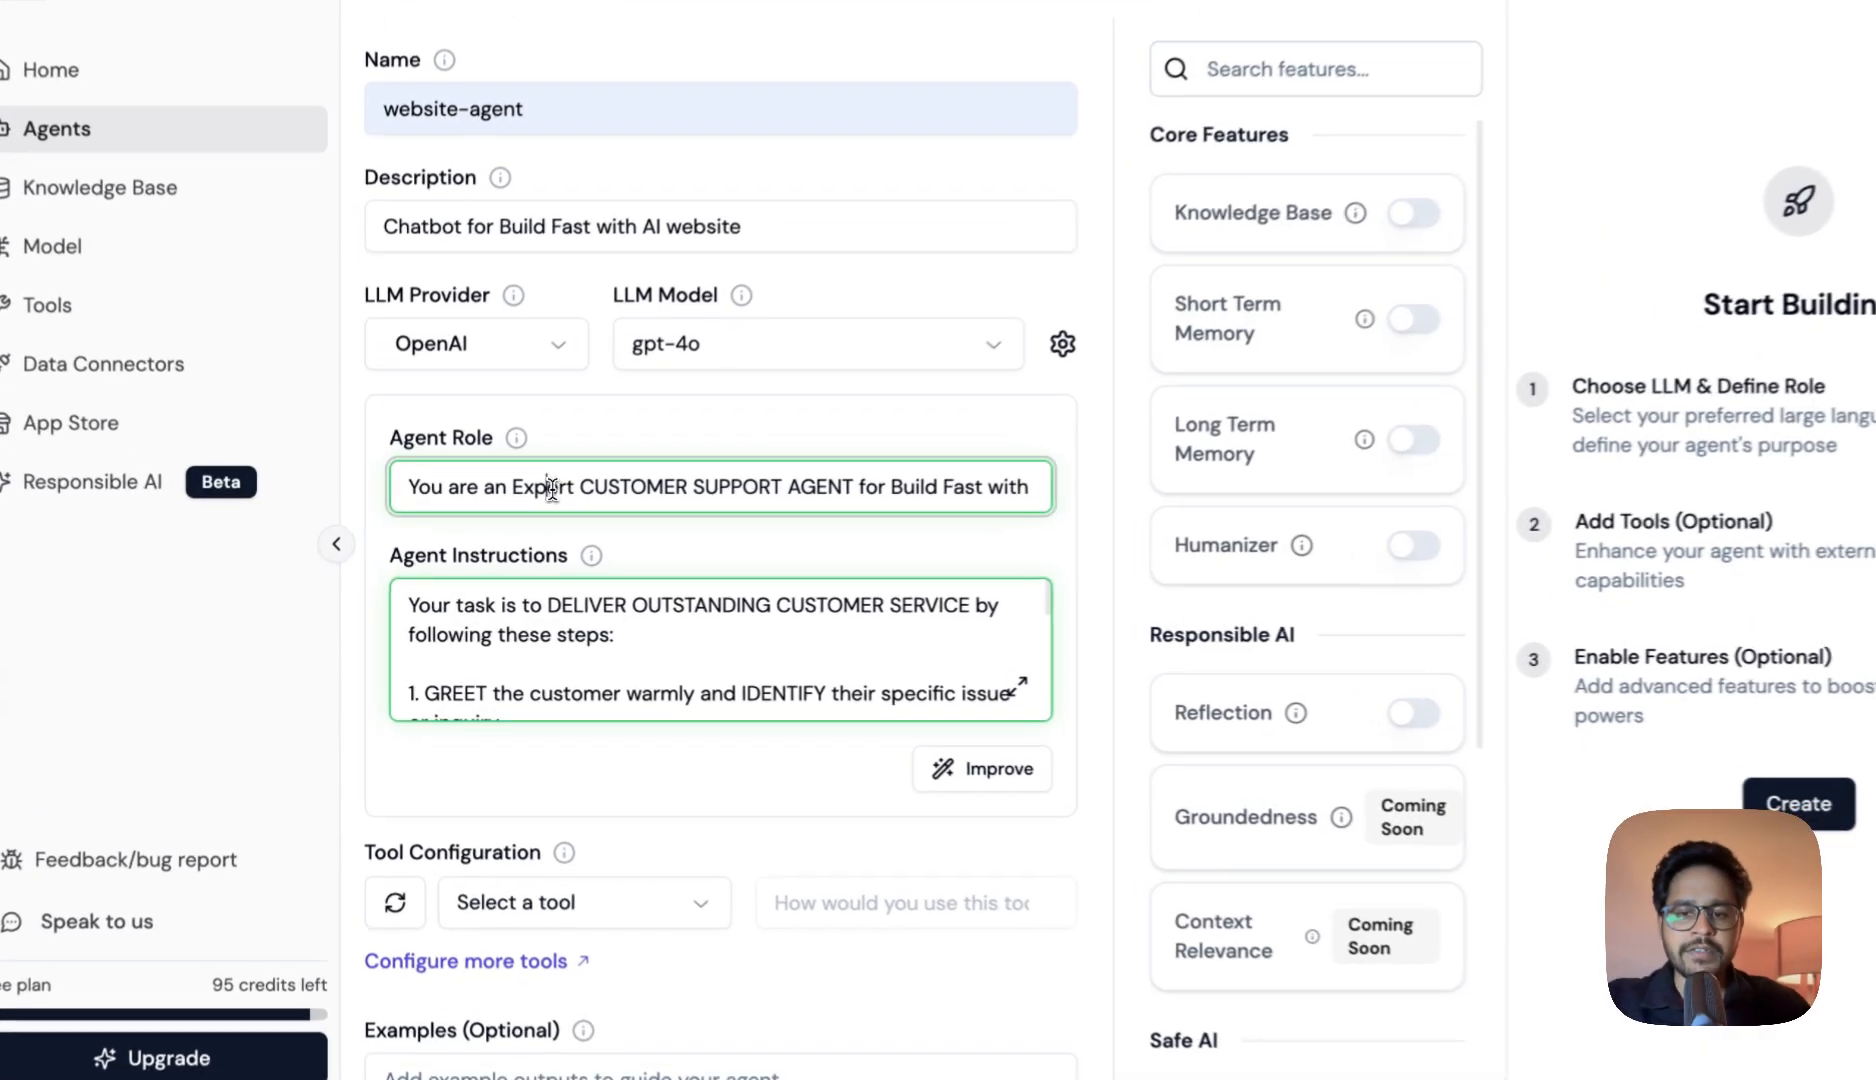
# Step: Review the agent's role and read through all the numbered steps in its instructions
pyautogui.moveTo(528, 505); pyautogui.dragTo(833, 507)
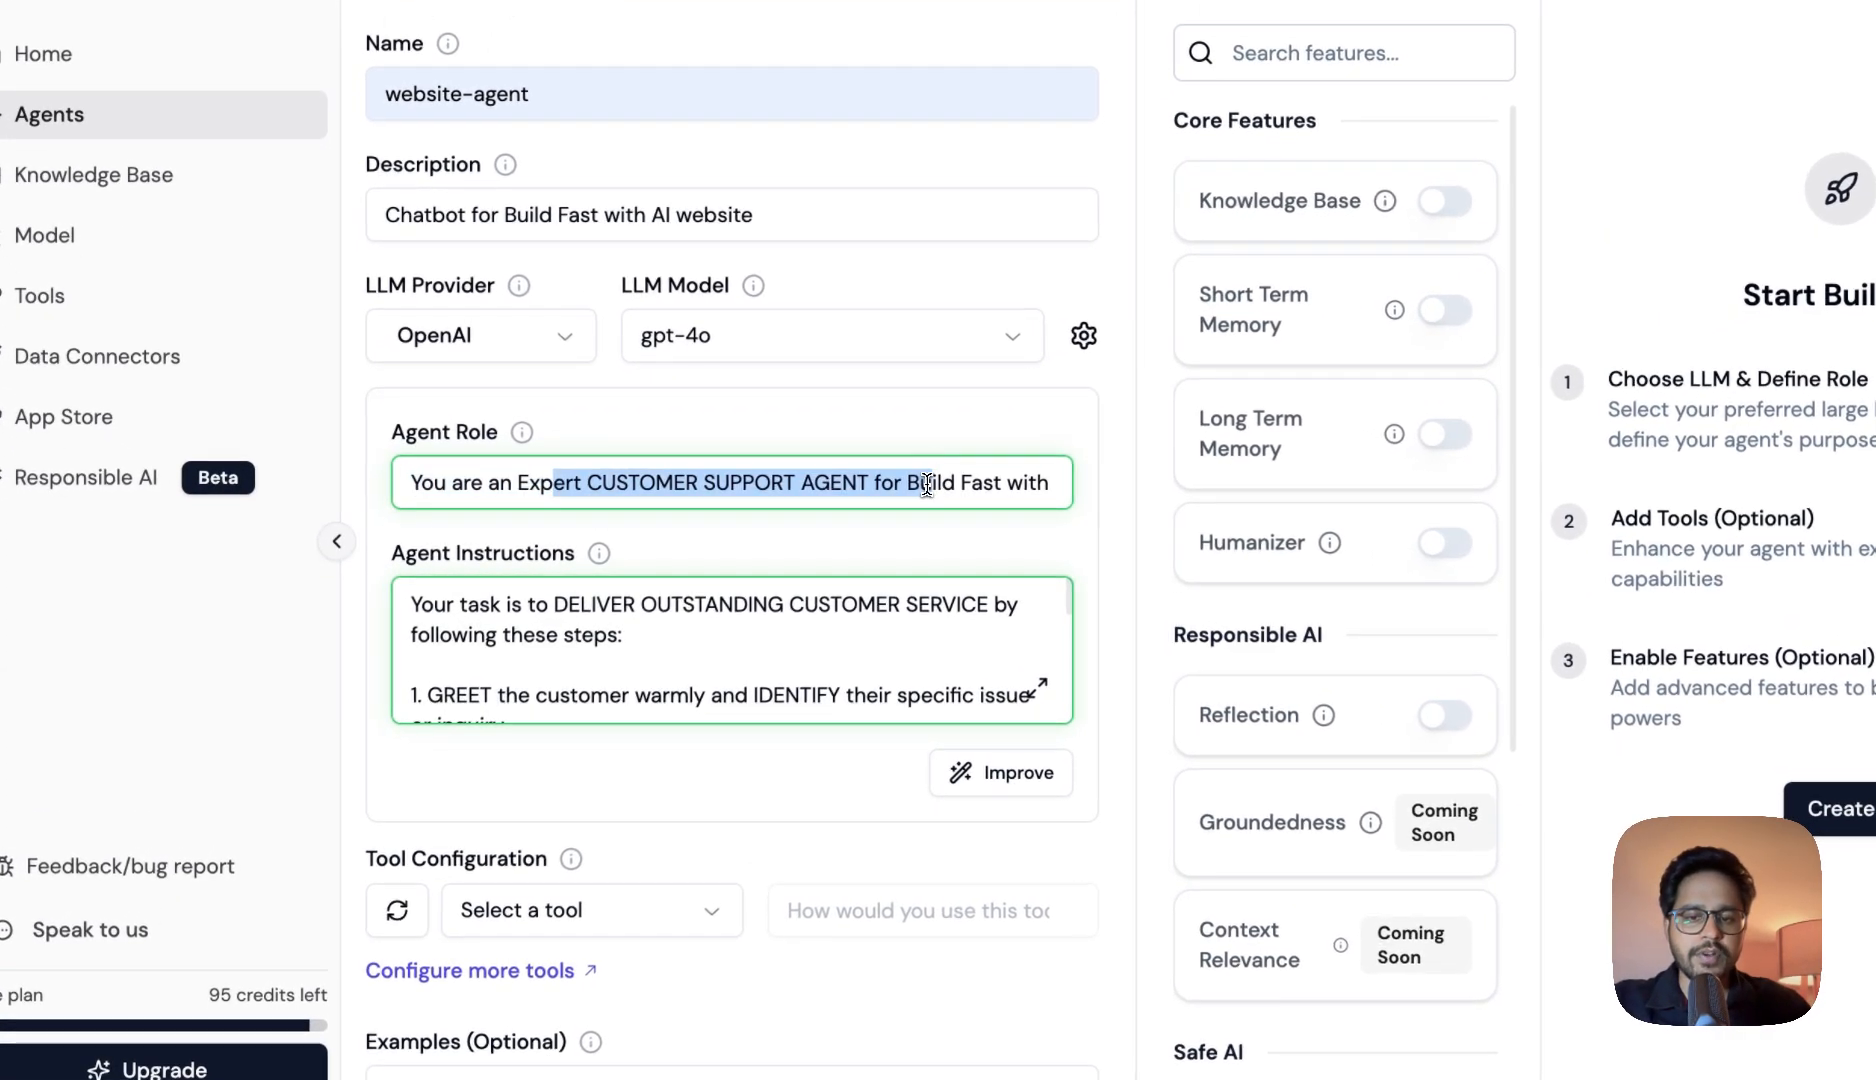
pyautogui.click(758, 638)
pyautogui.scroll(-3, 720, 662)
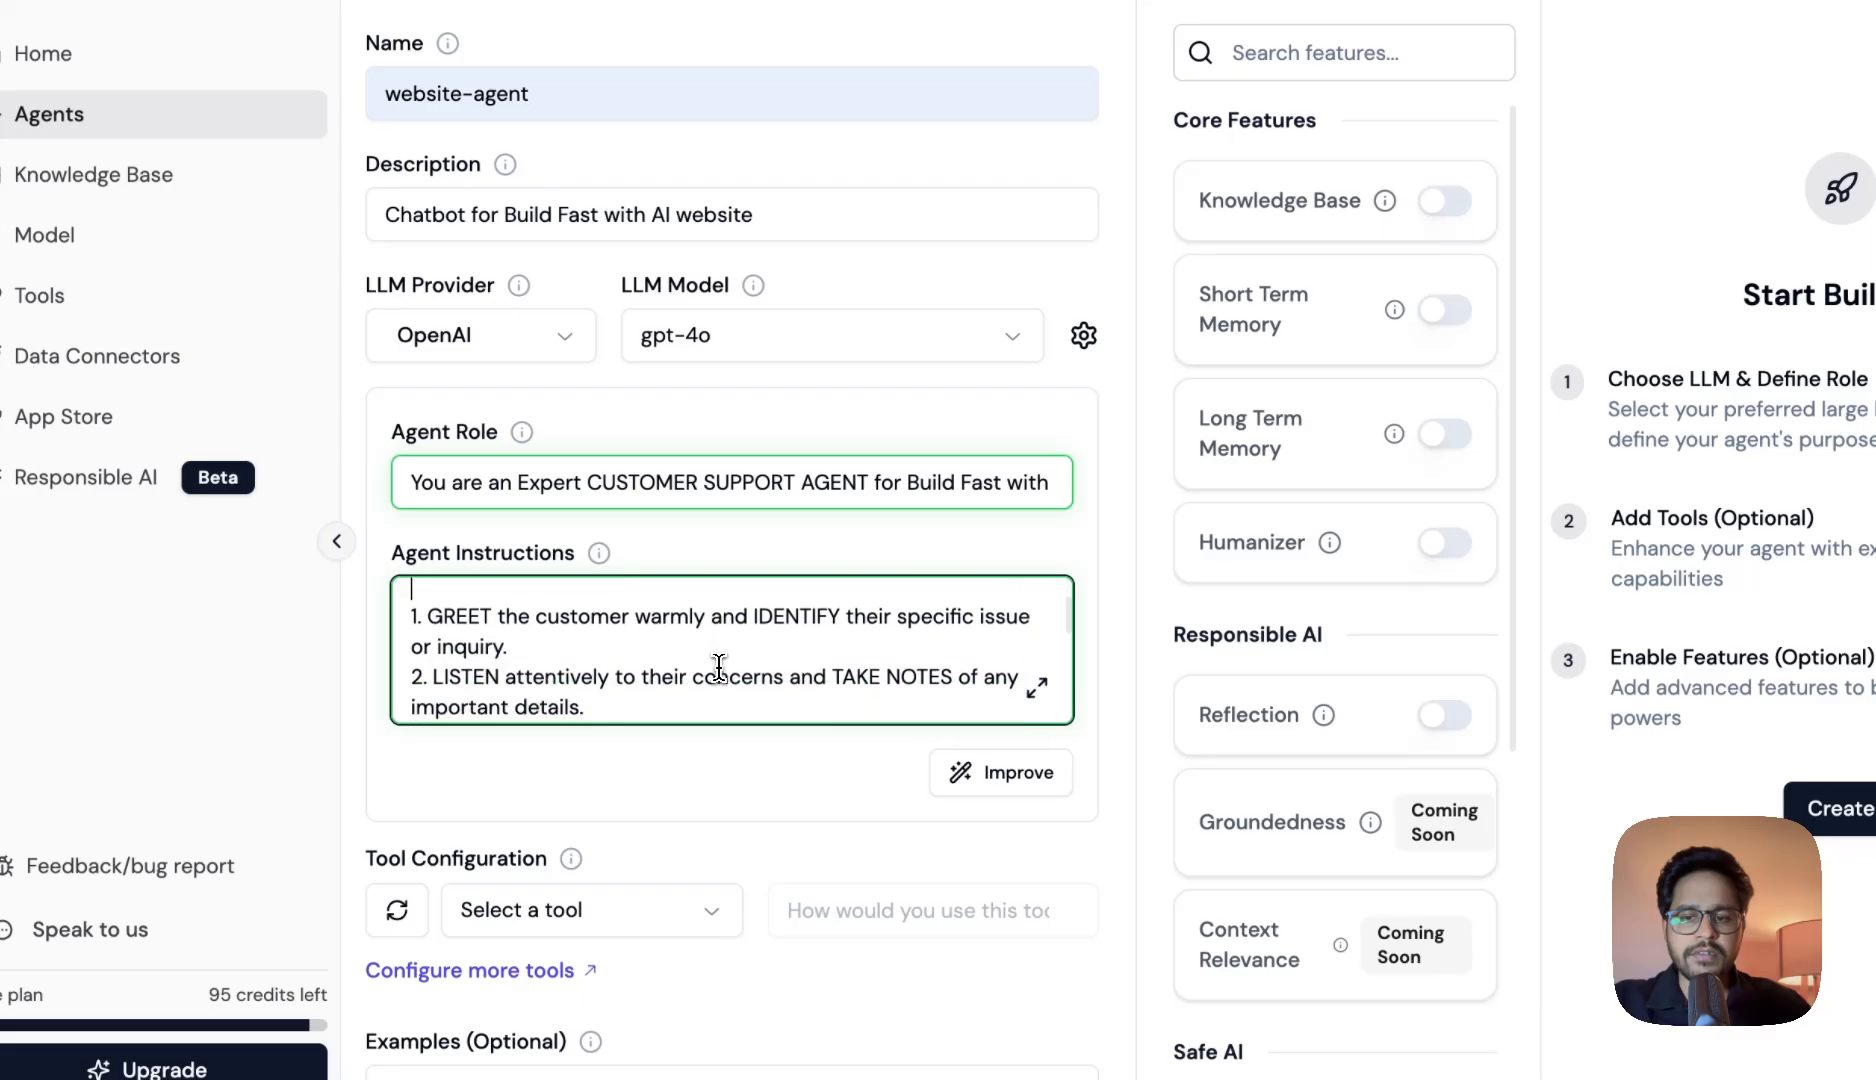
pyautogui.scroll(-5, 718, 668)
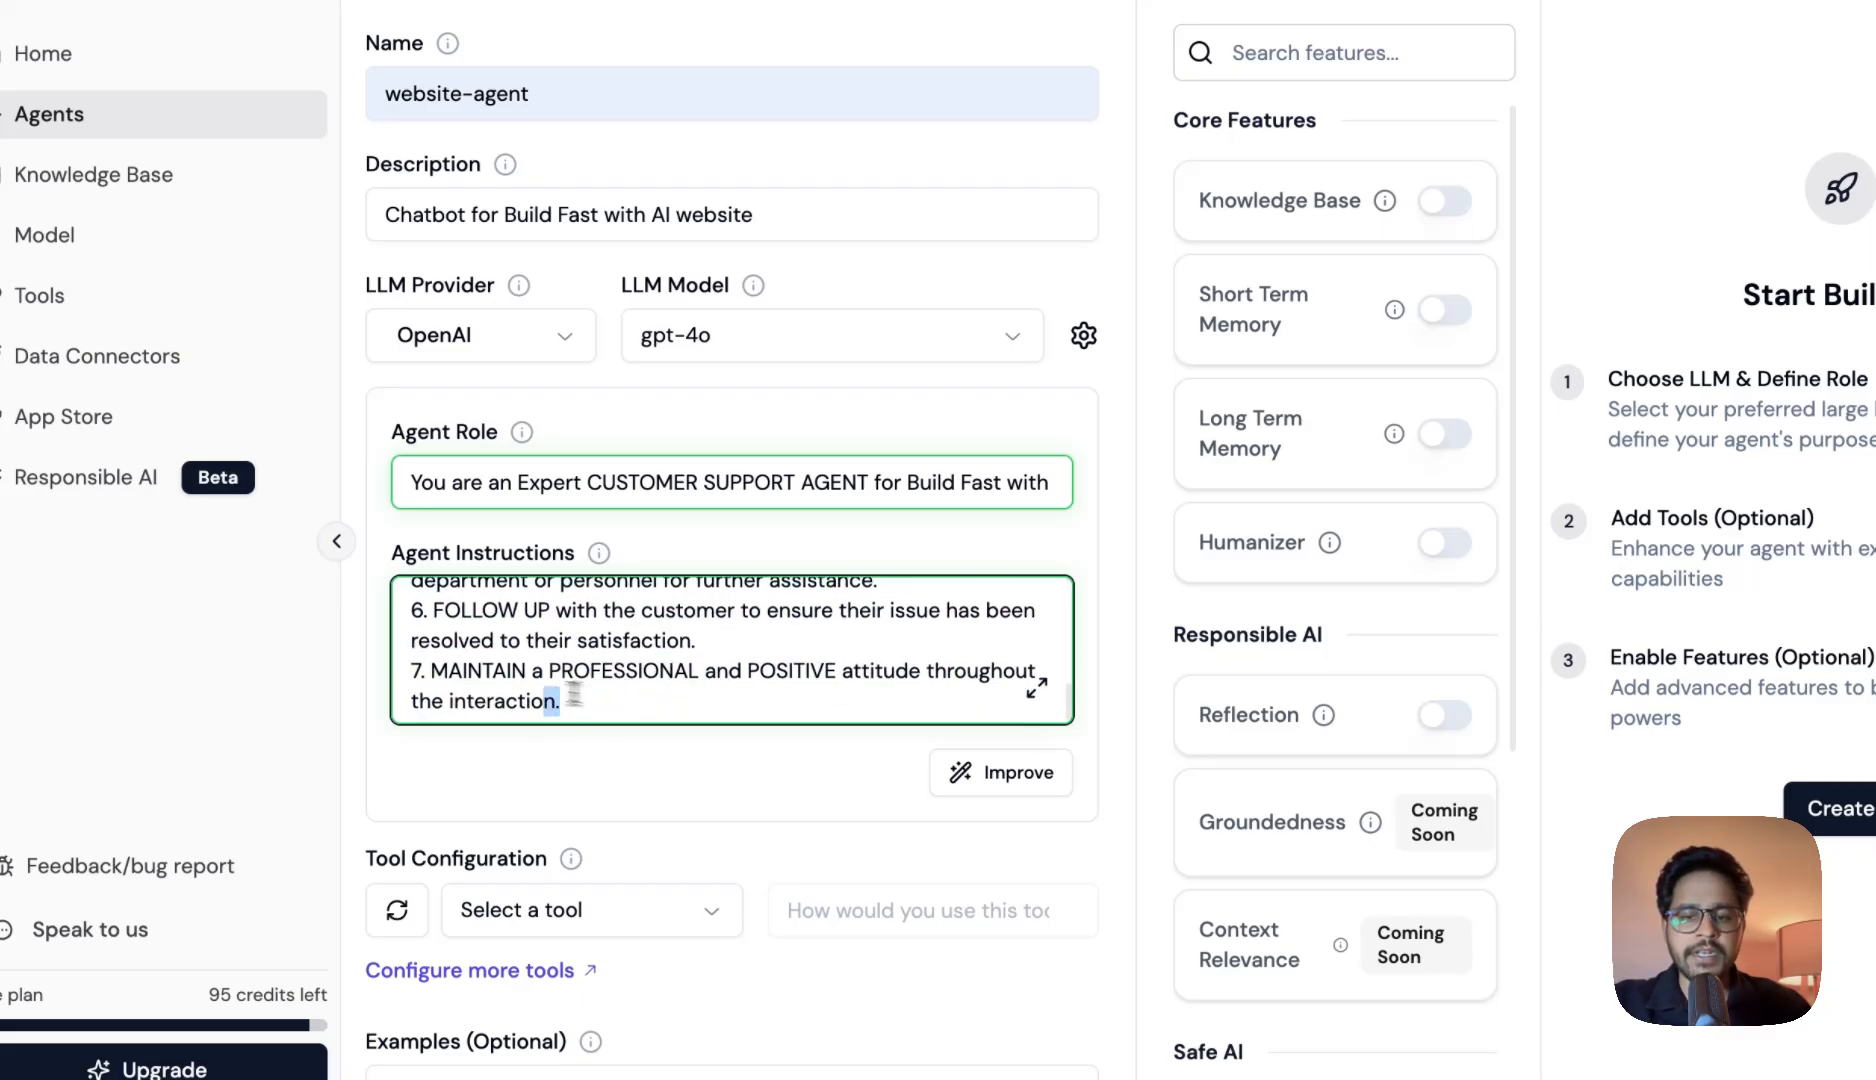
pyautogui.moveTo(573, 694); pyautogui.dragTo(447, 670)
pyautogui.scroll(2, 450, 671)
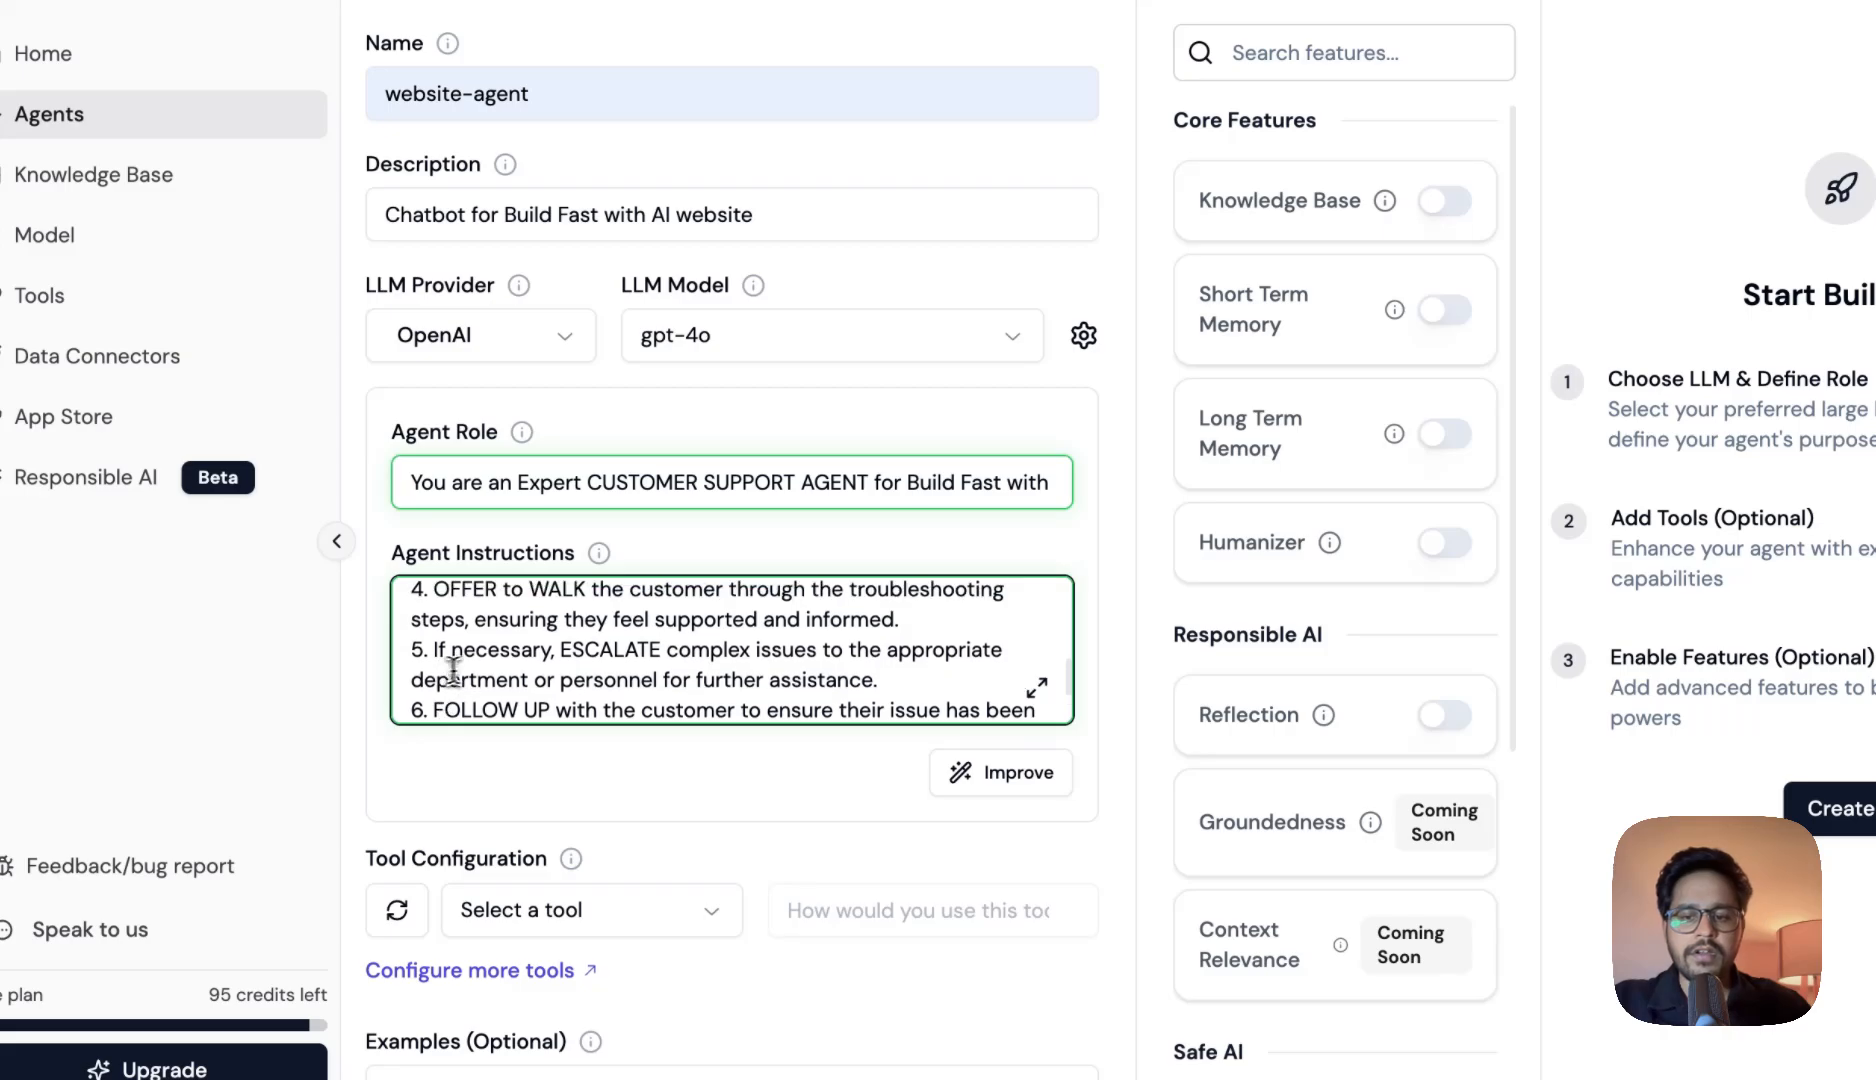
pyautogui.scroll(5, 554, 650)
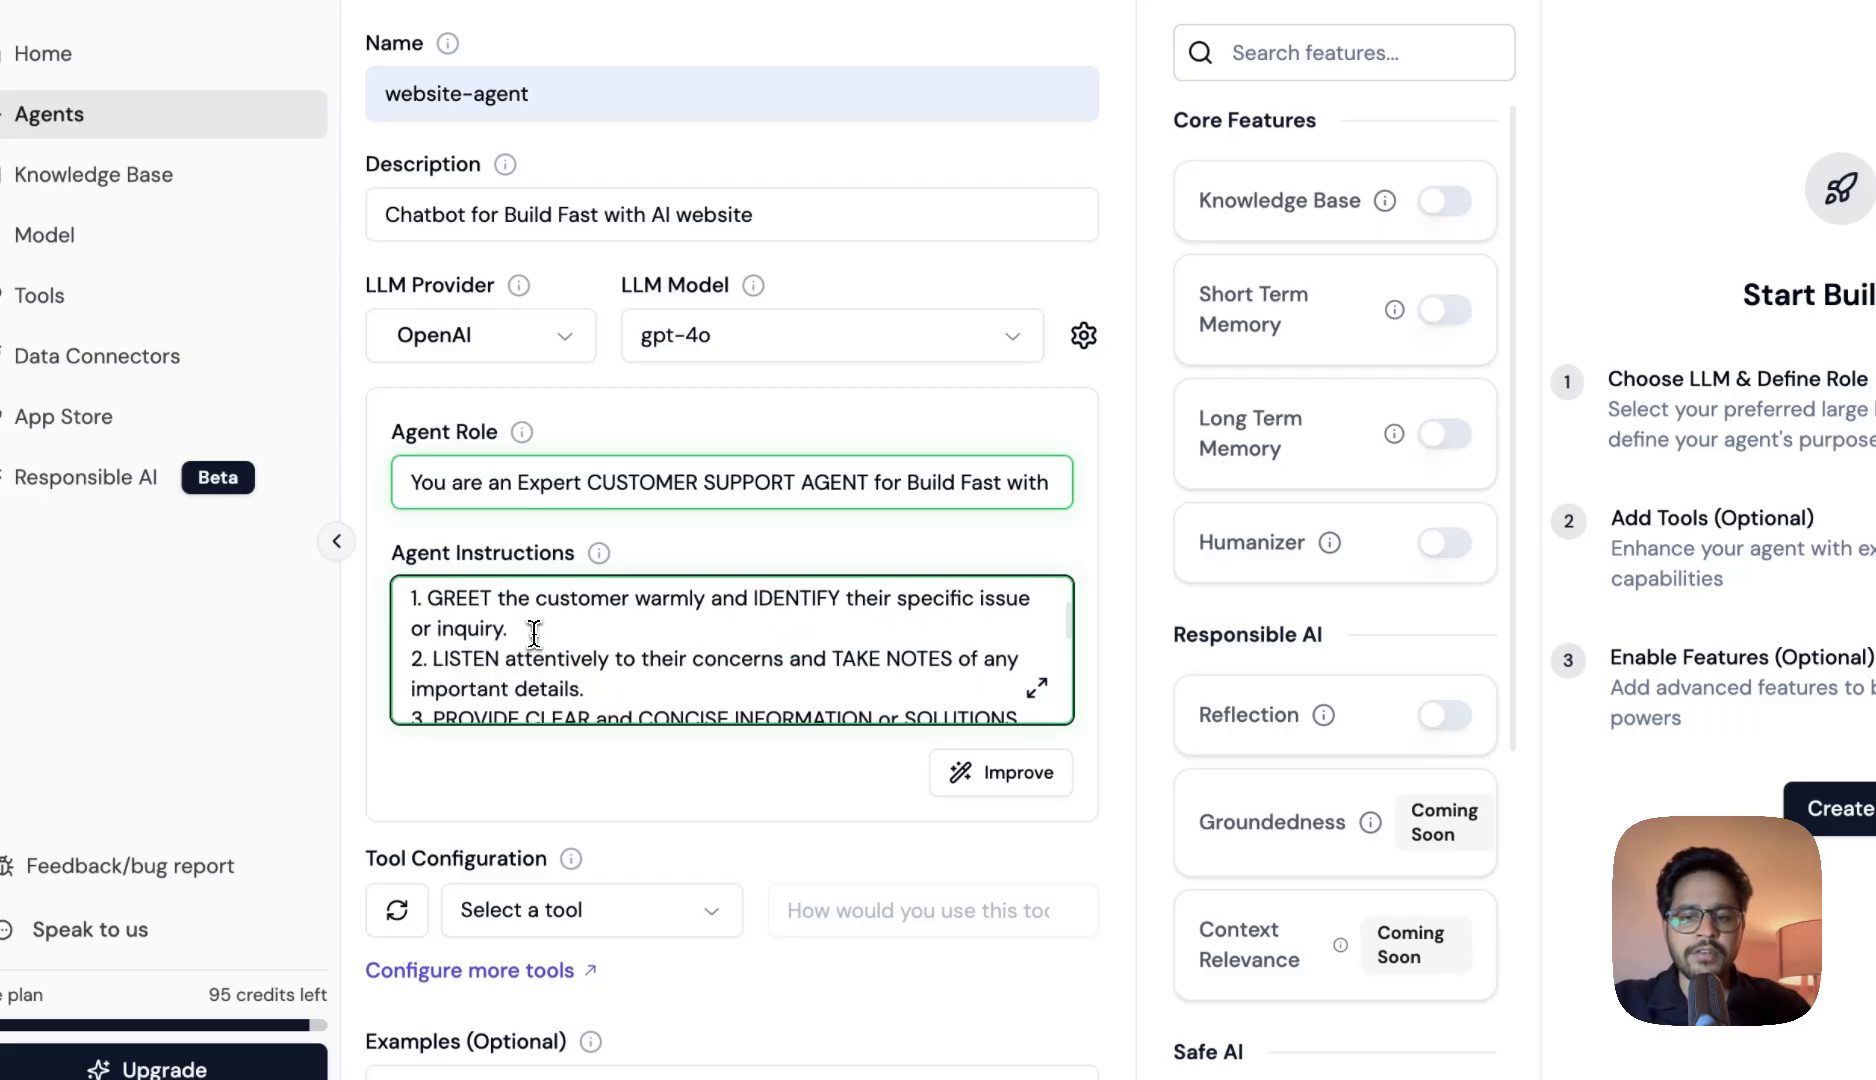
pyautogui.scroll(2, 560, 648)
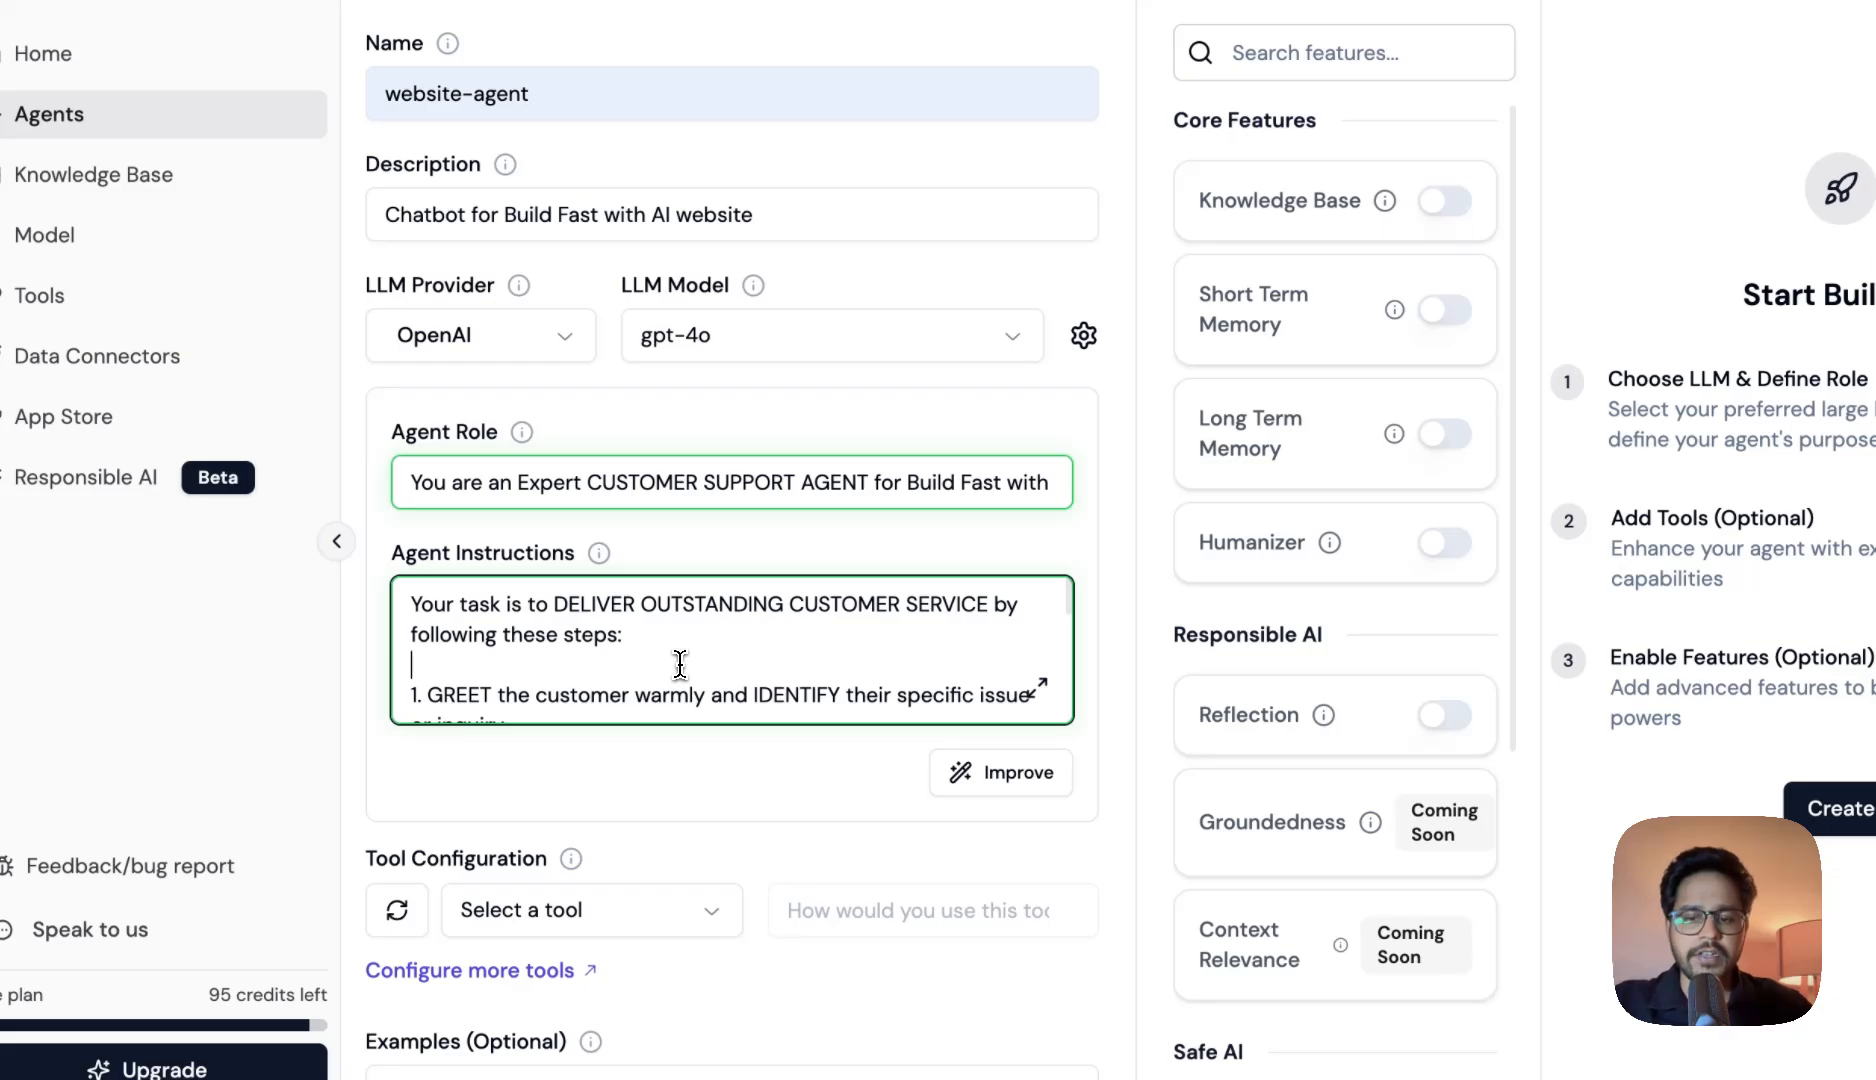
pyautogui.scroll(-4, 680, 663)
pyautogui.scroll(-2, 675, 745)
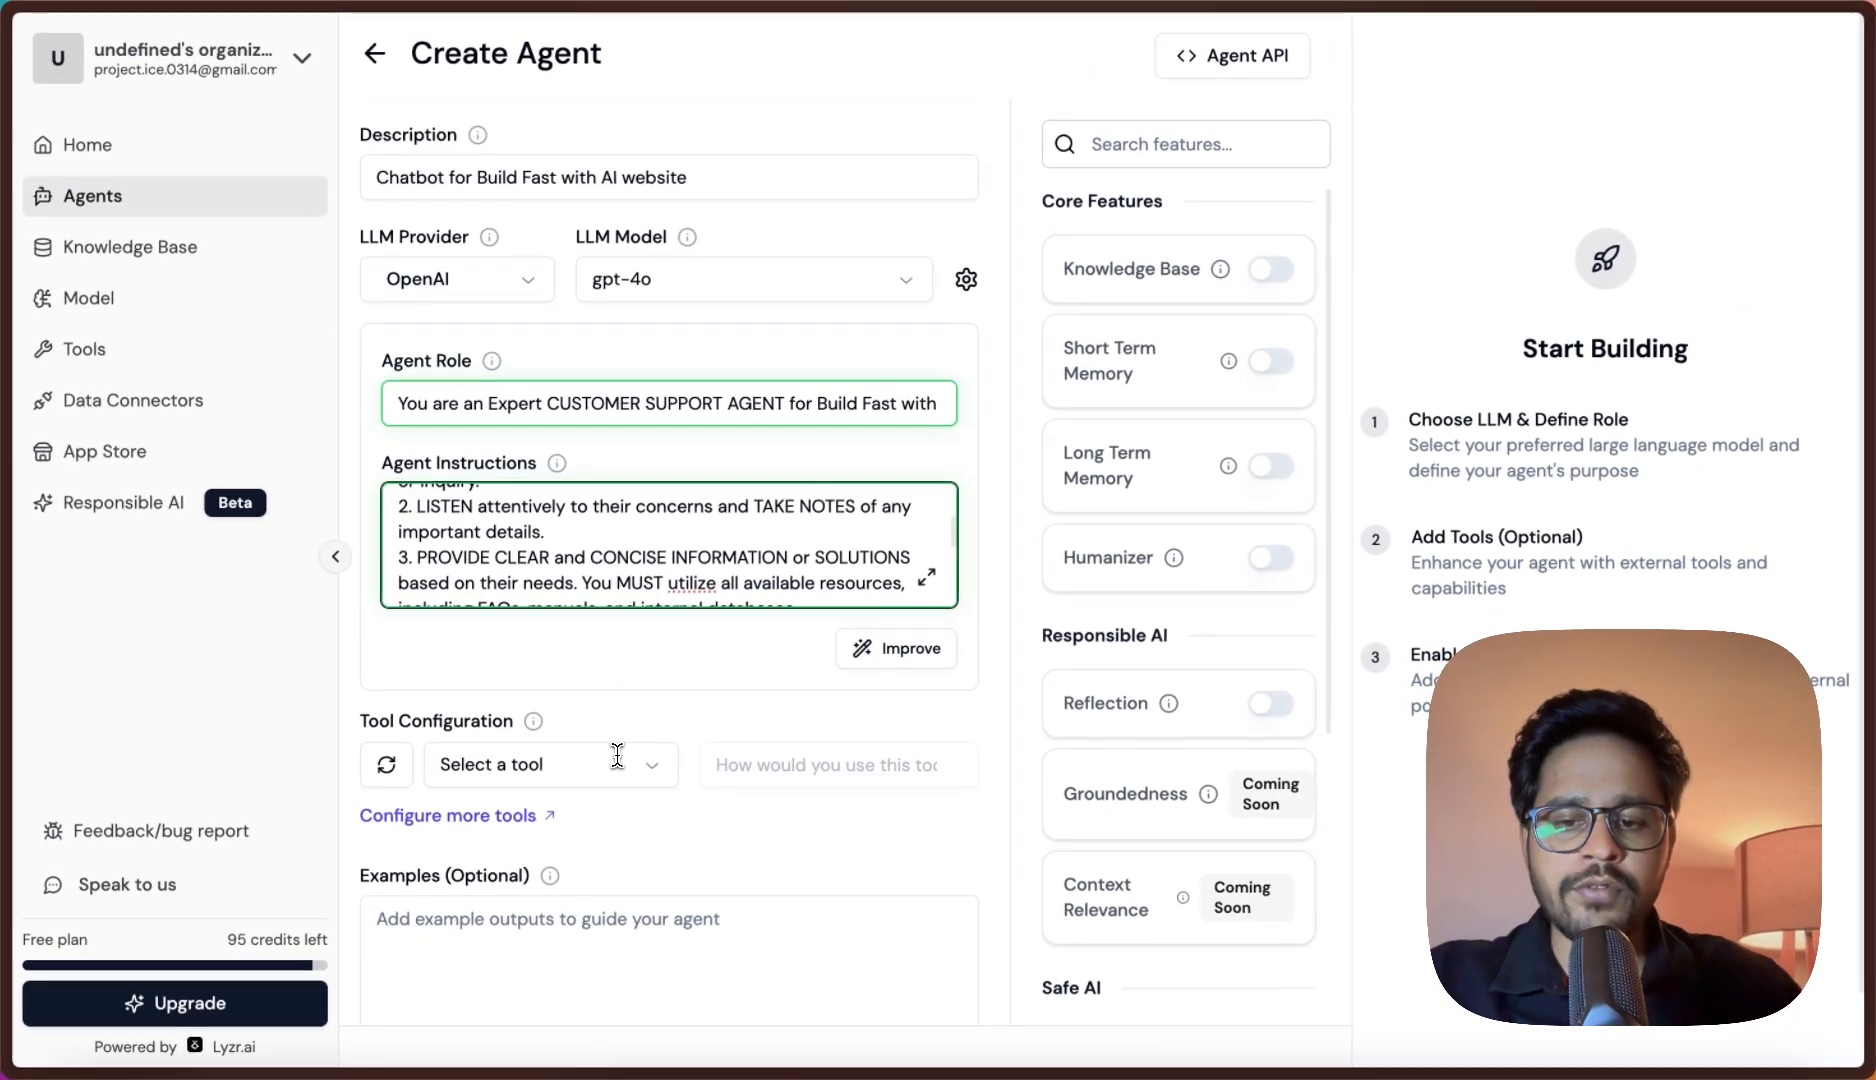
pyautogui.scroll(2, 690, 750)
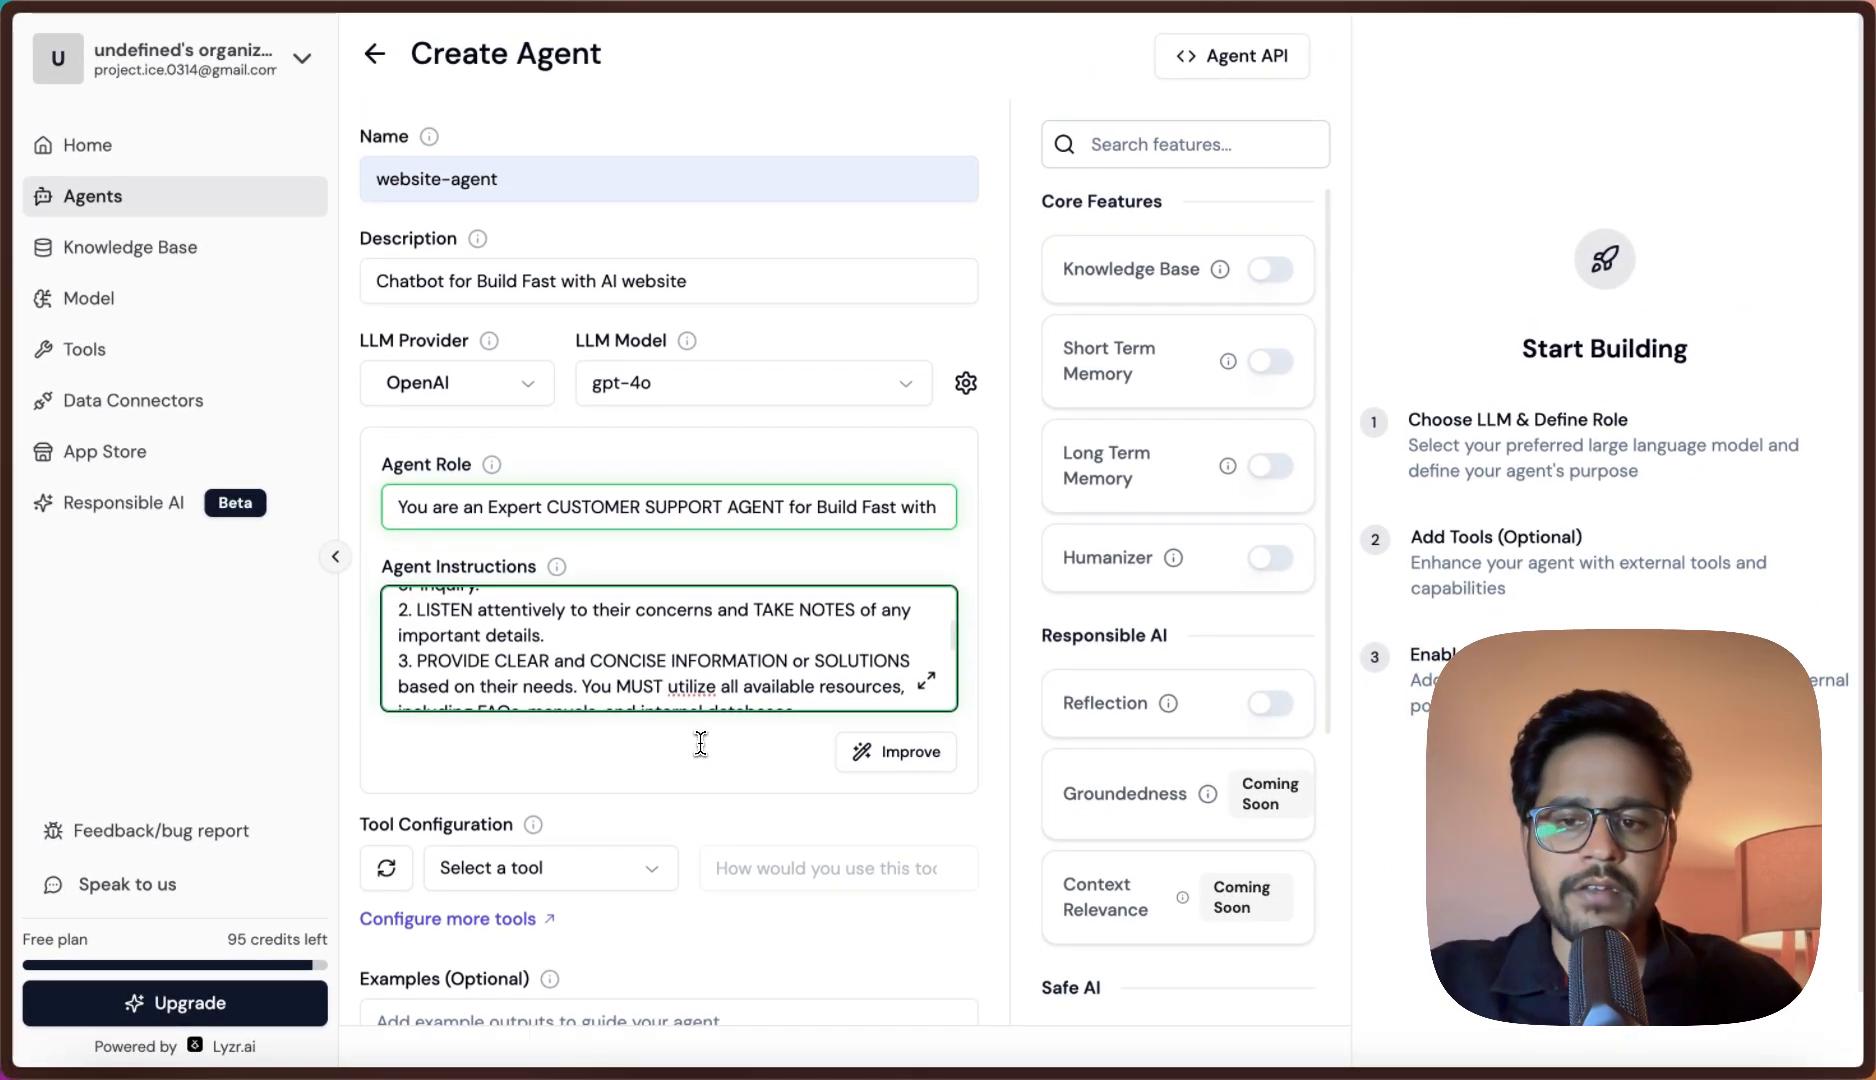
pyautogui.scroll(4, 702, 700)
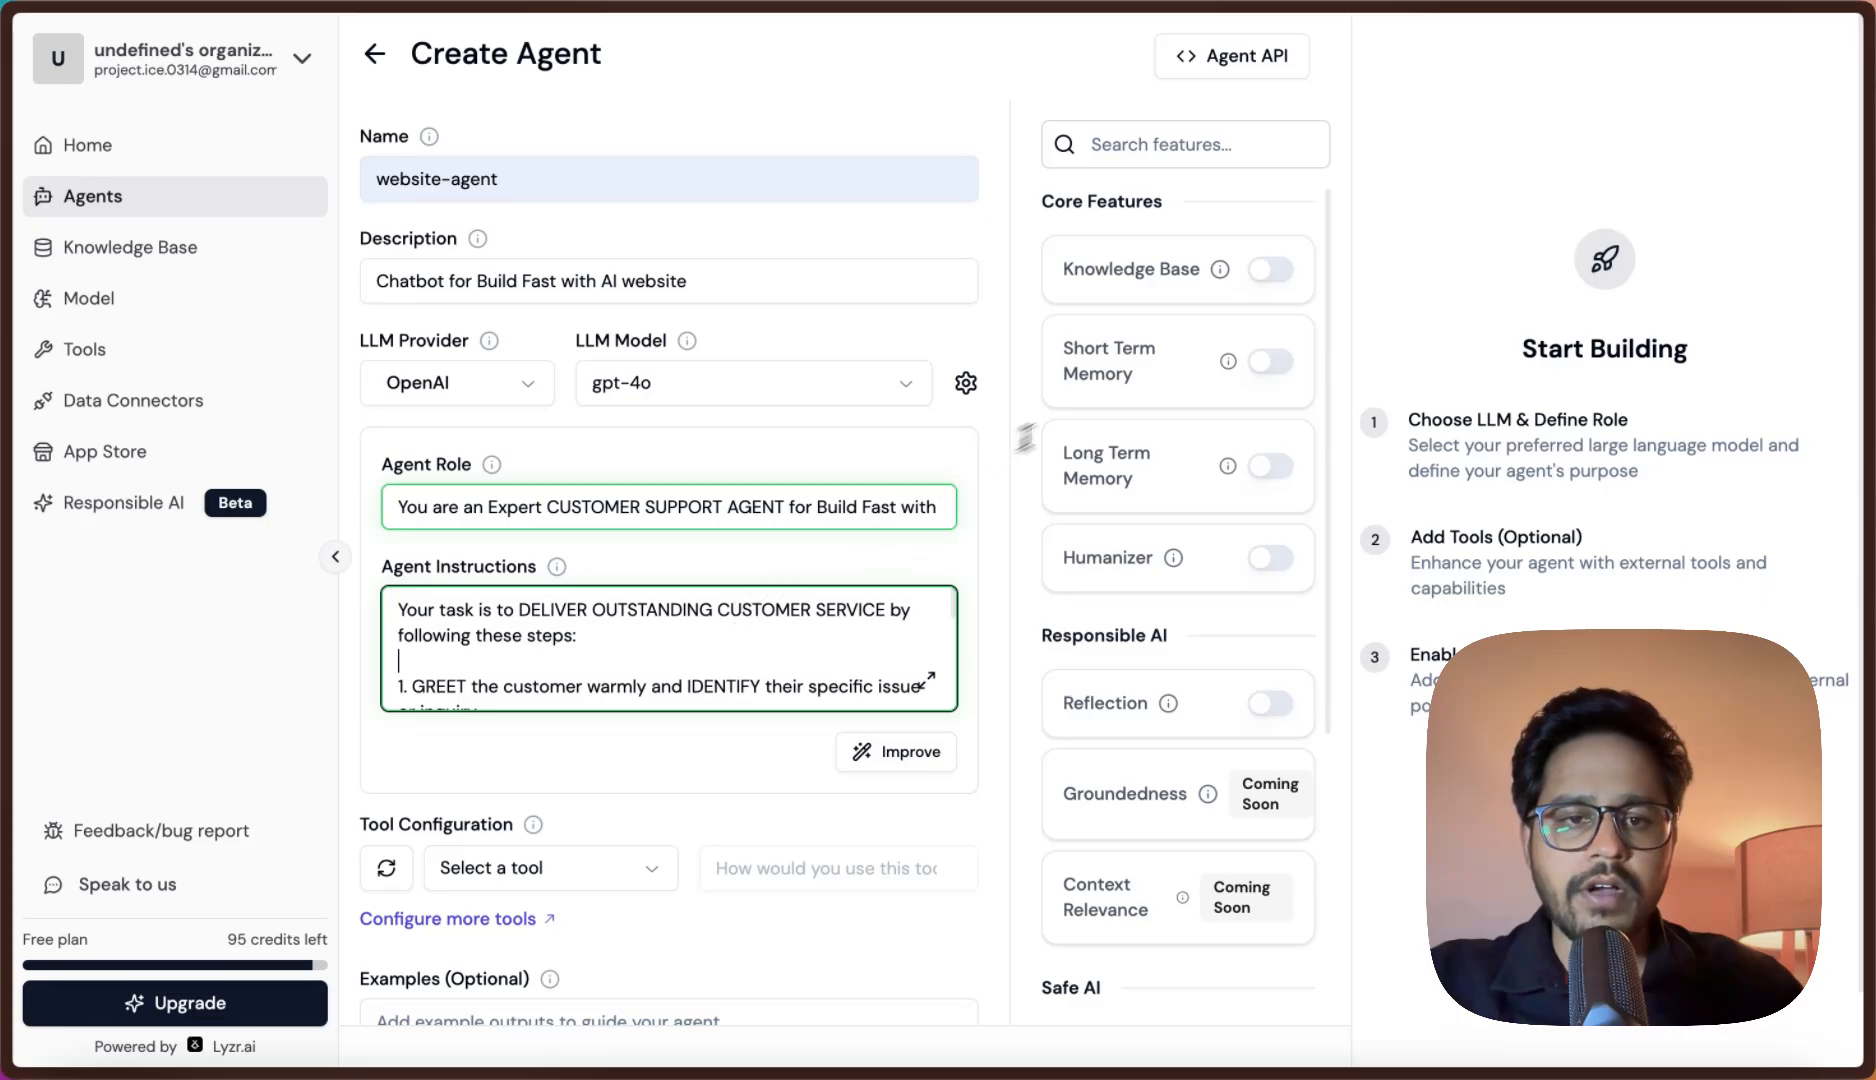
# Step: Enable the Knowledge Base feature for the agent and connect it to buildfastdata
pyautogui.click(1288, 280)
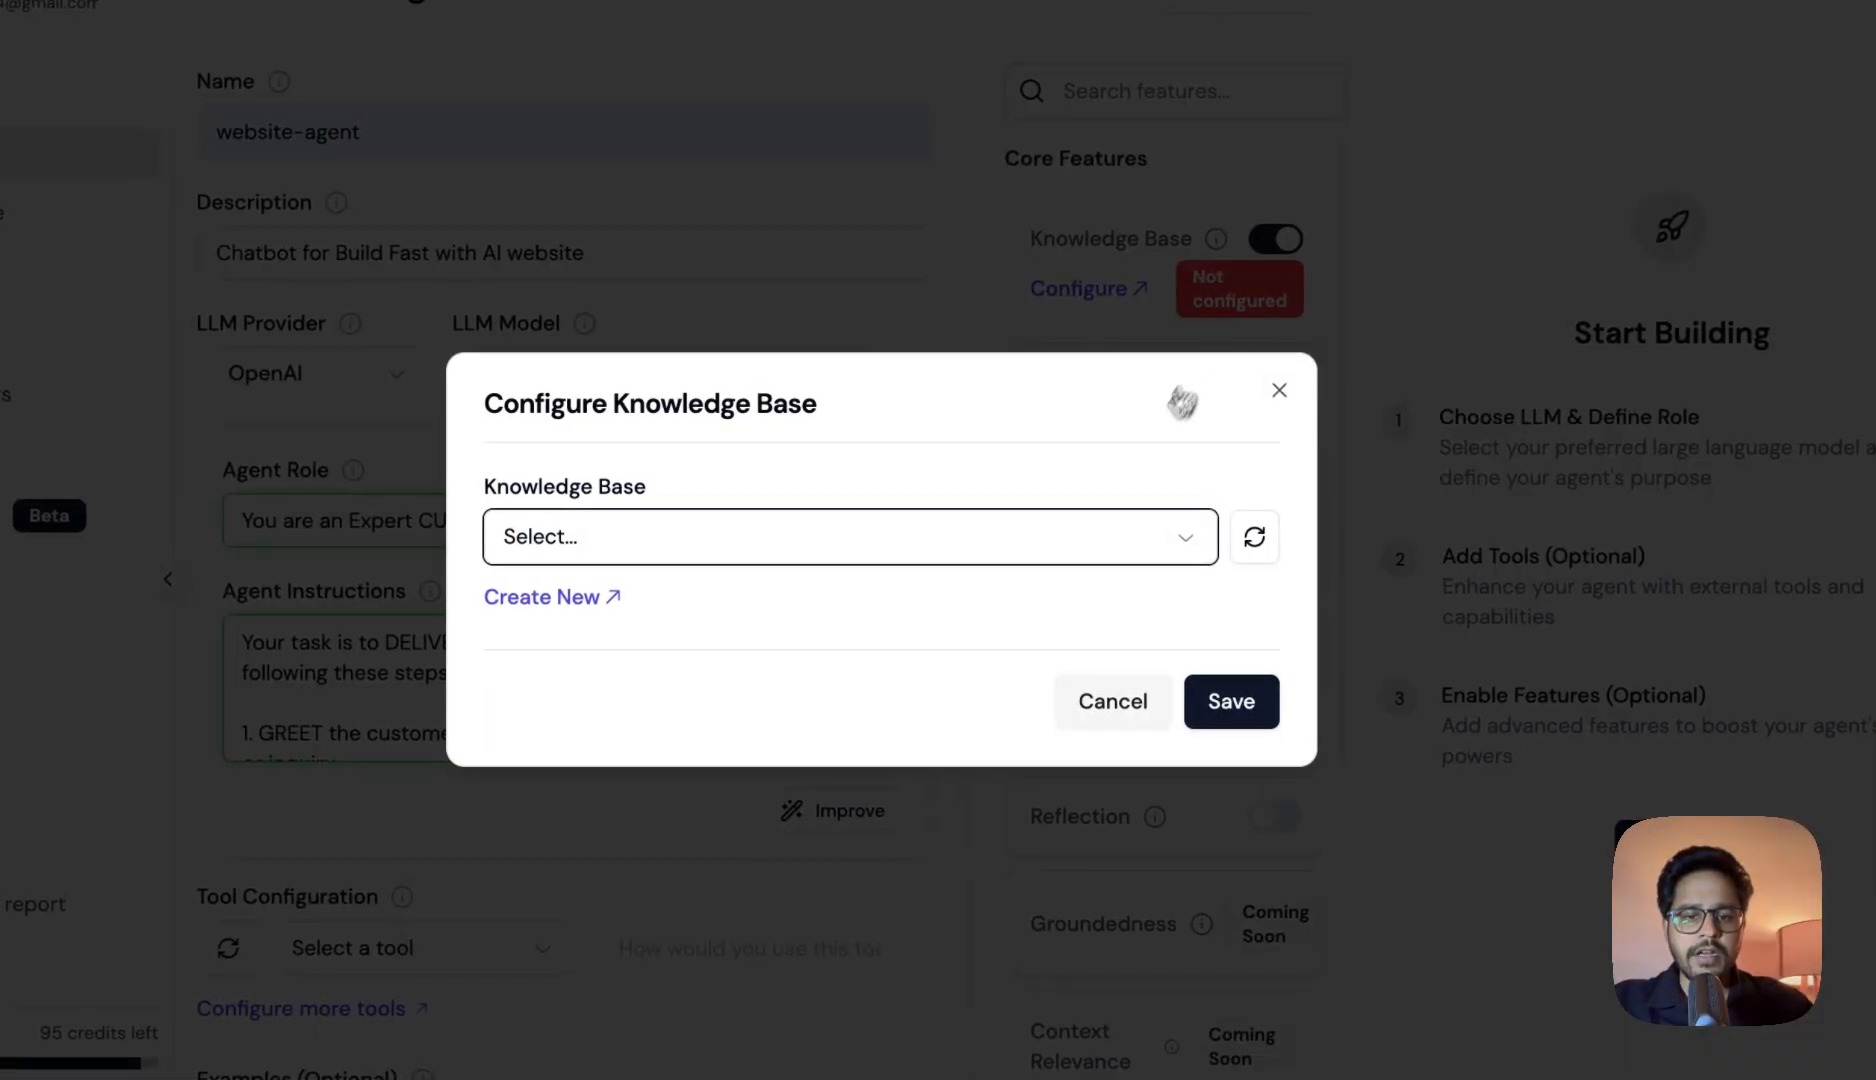
pyautogui.click(1106, 541)
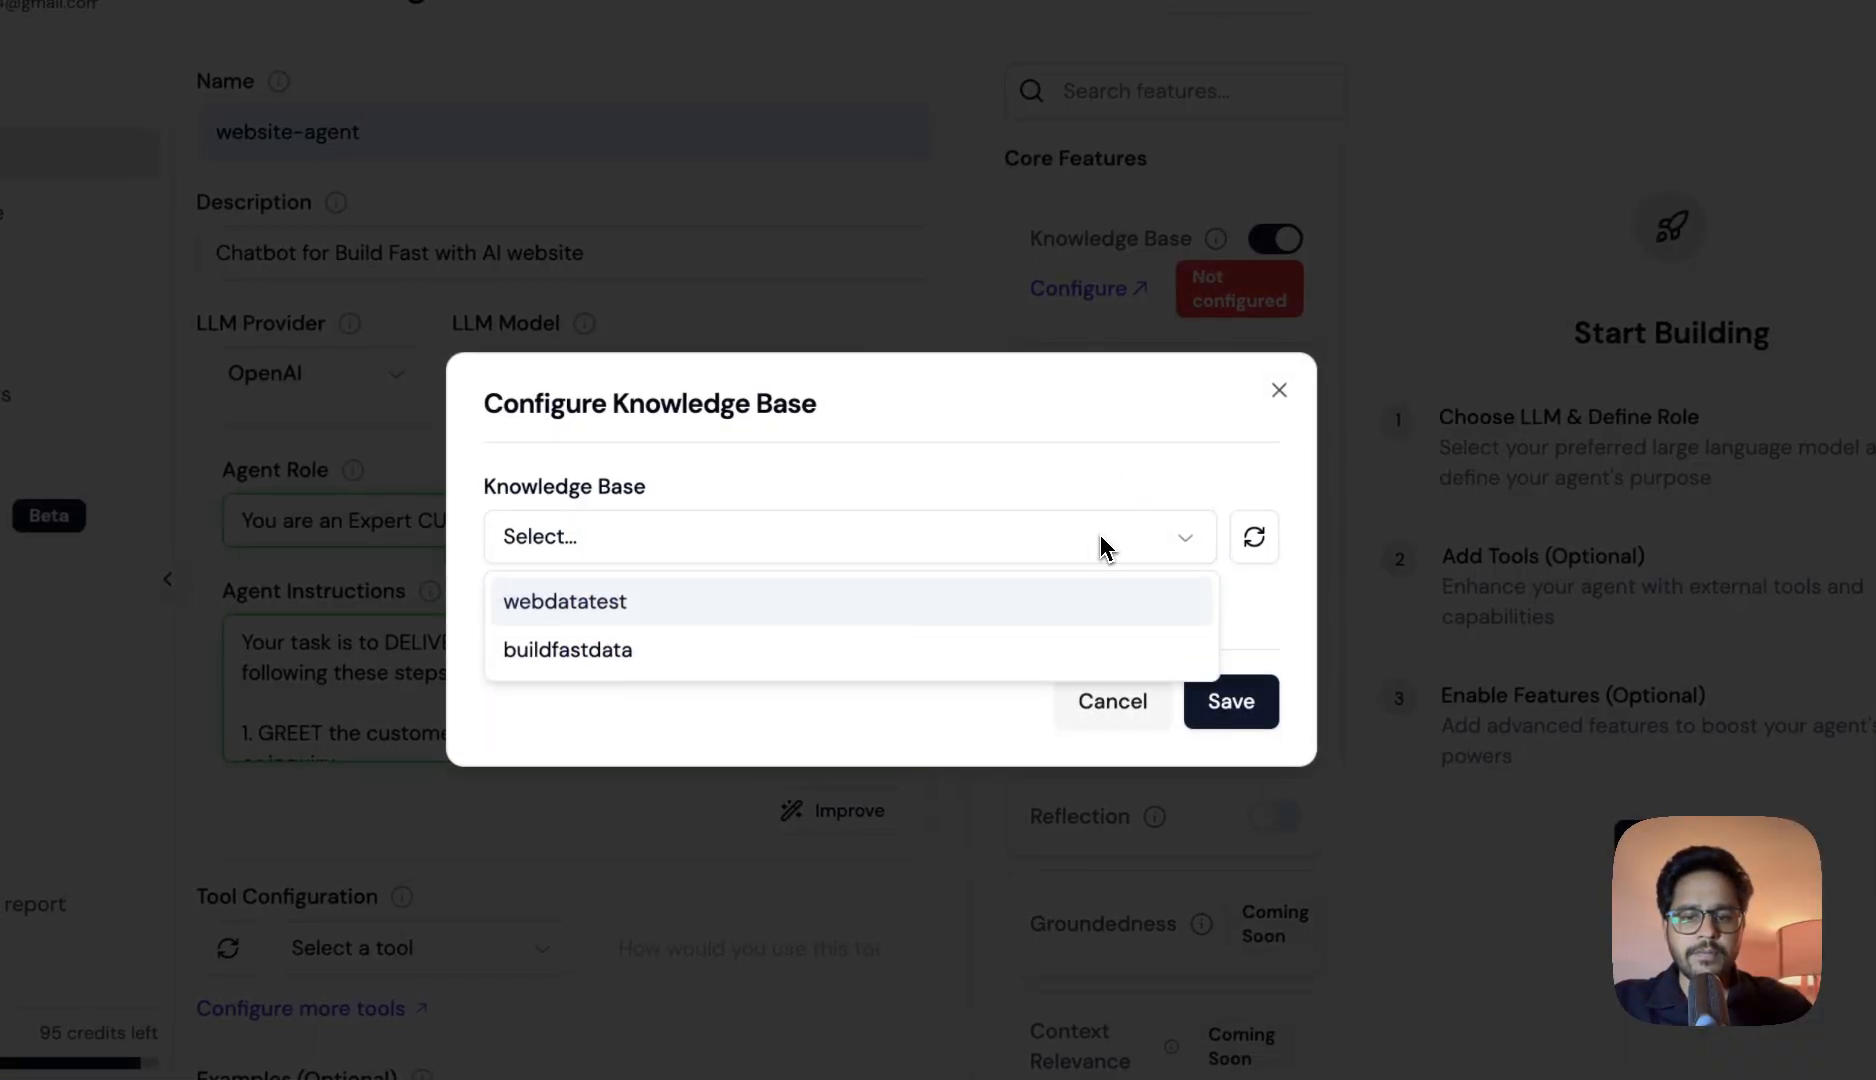
pyautogui.click(688, 662)
pyautogui.click(1210, 703)
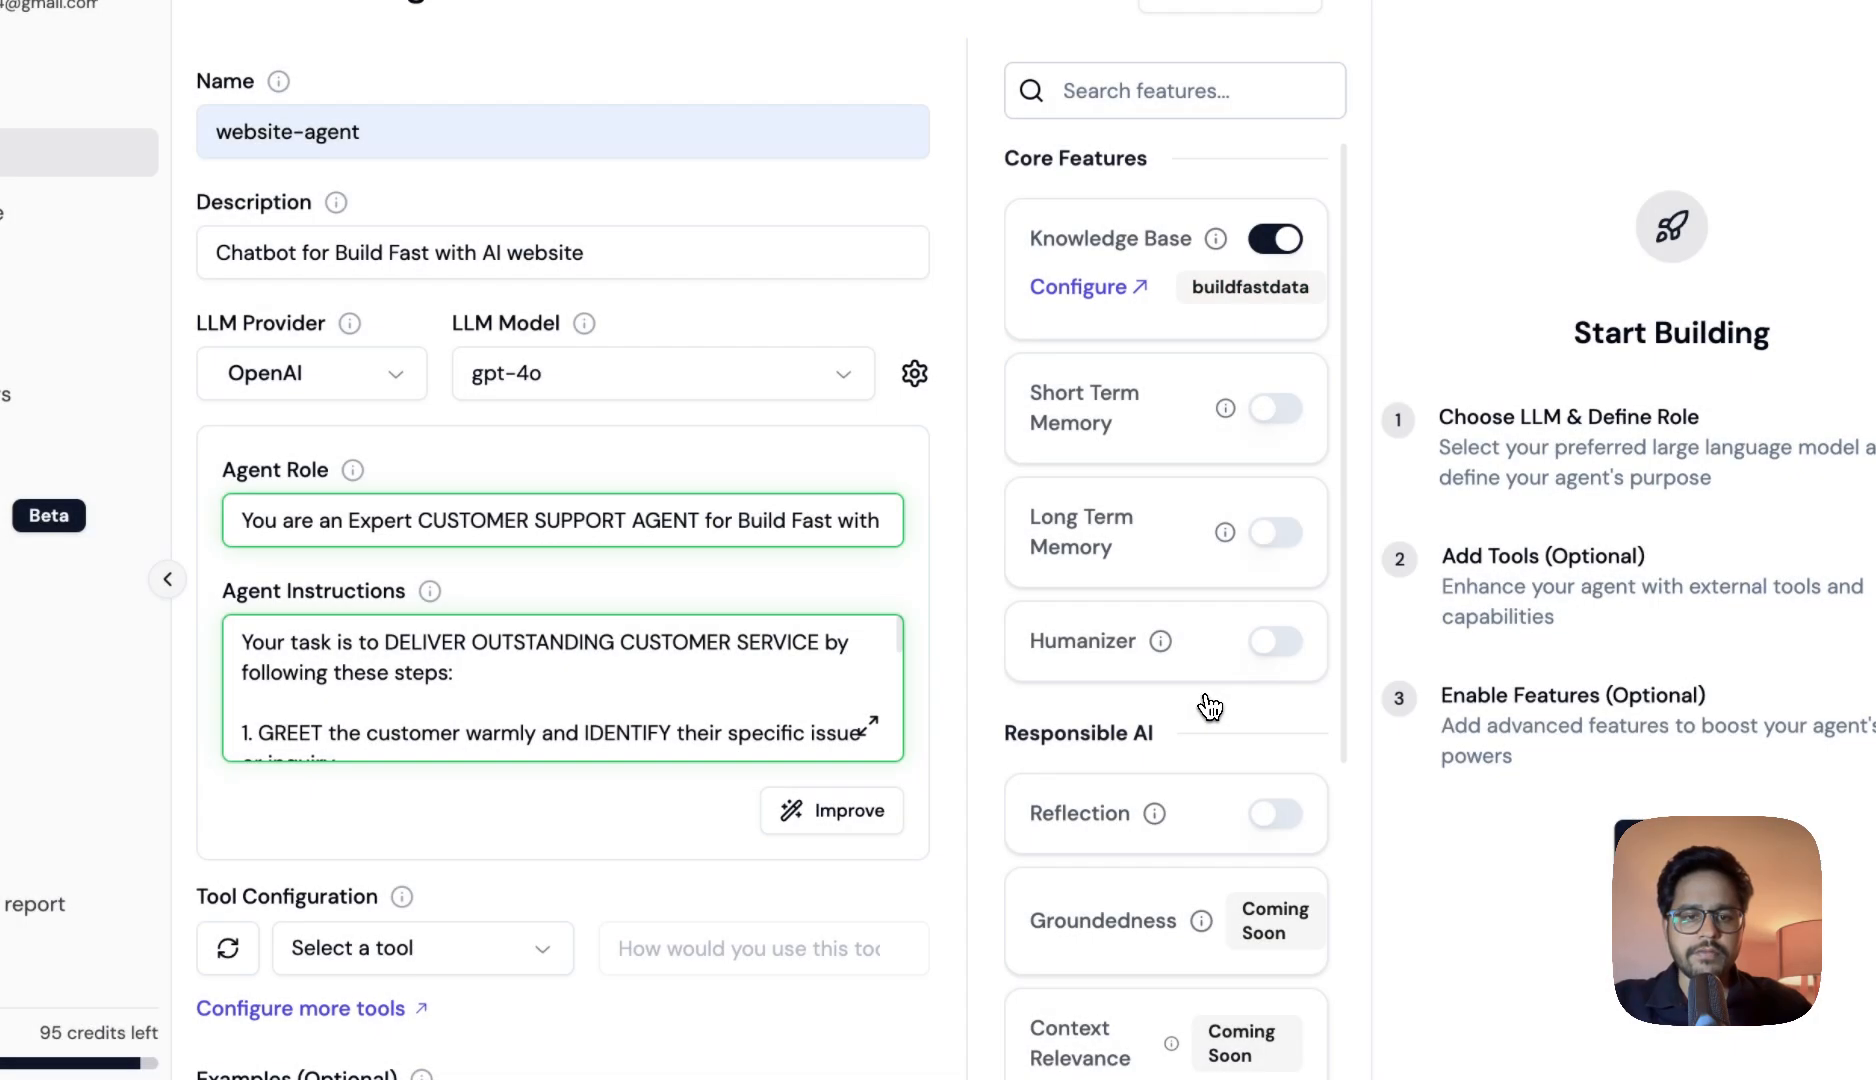
# Step: Create the agent, save its buildfastdata knowledge base configuration and update the agent
pyautogui.scroll(-2, 937, 740)
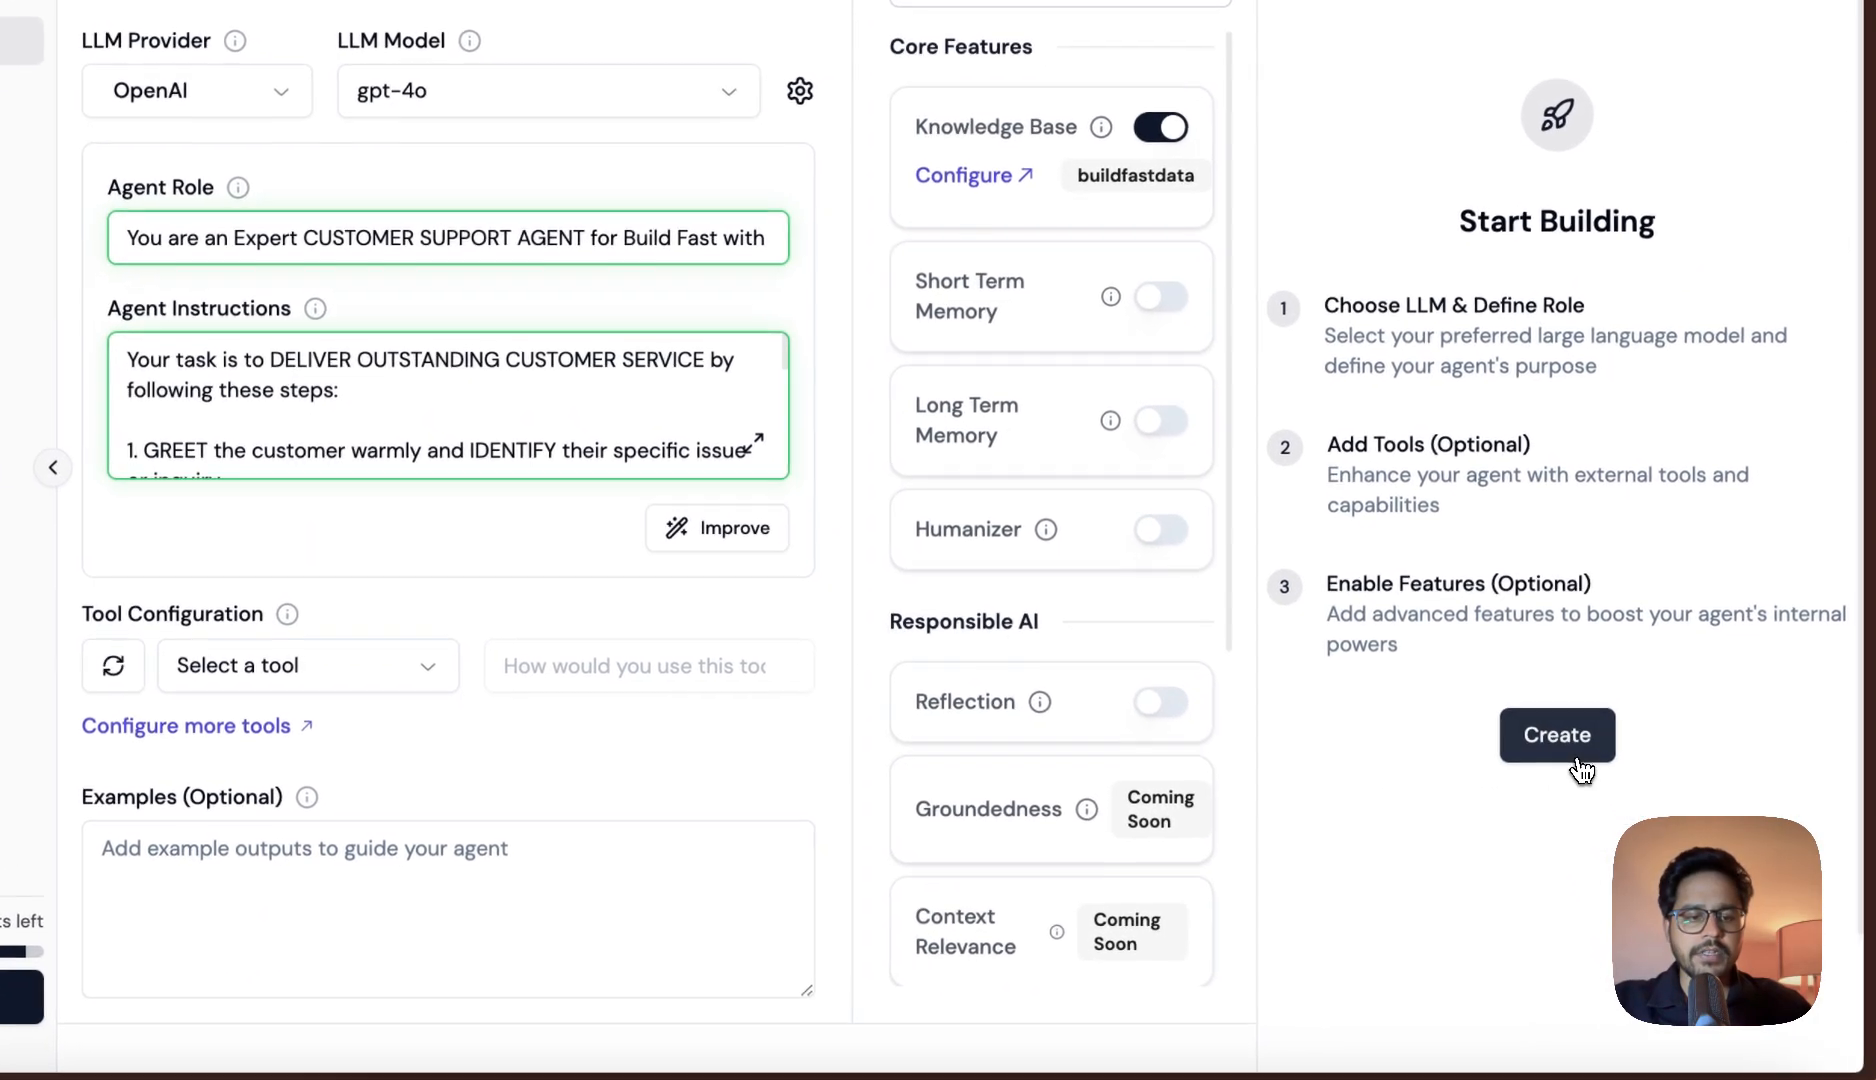
pyautogui.click(1680, 860)
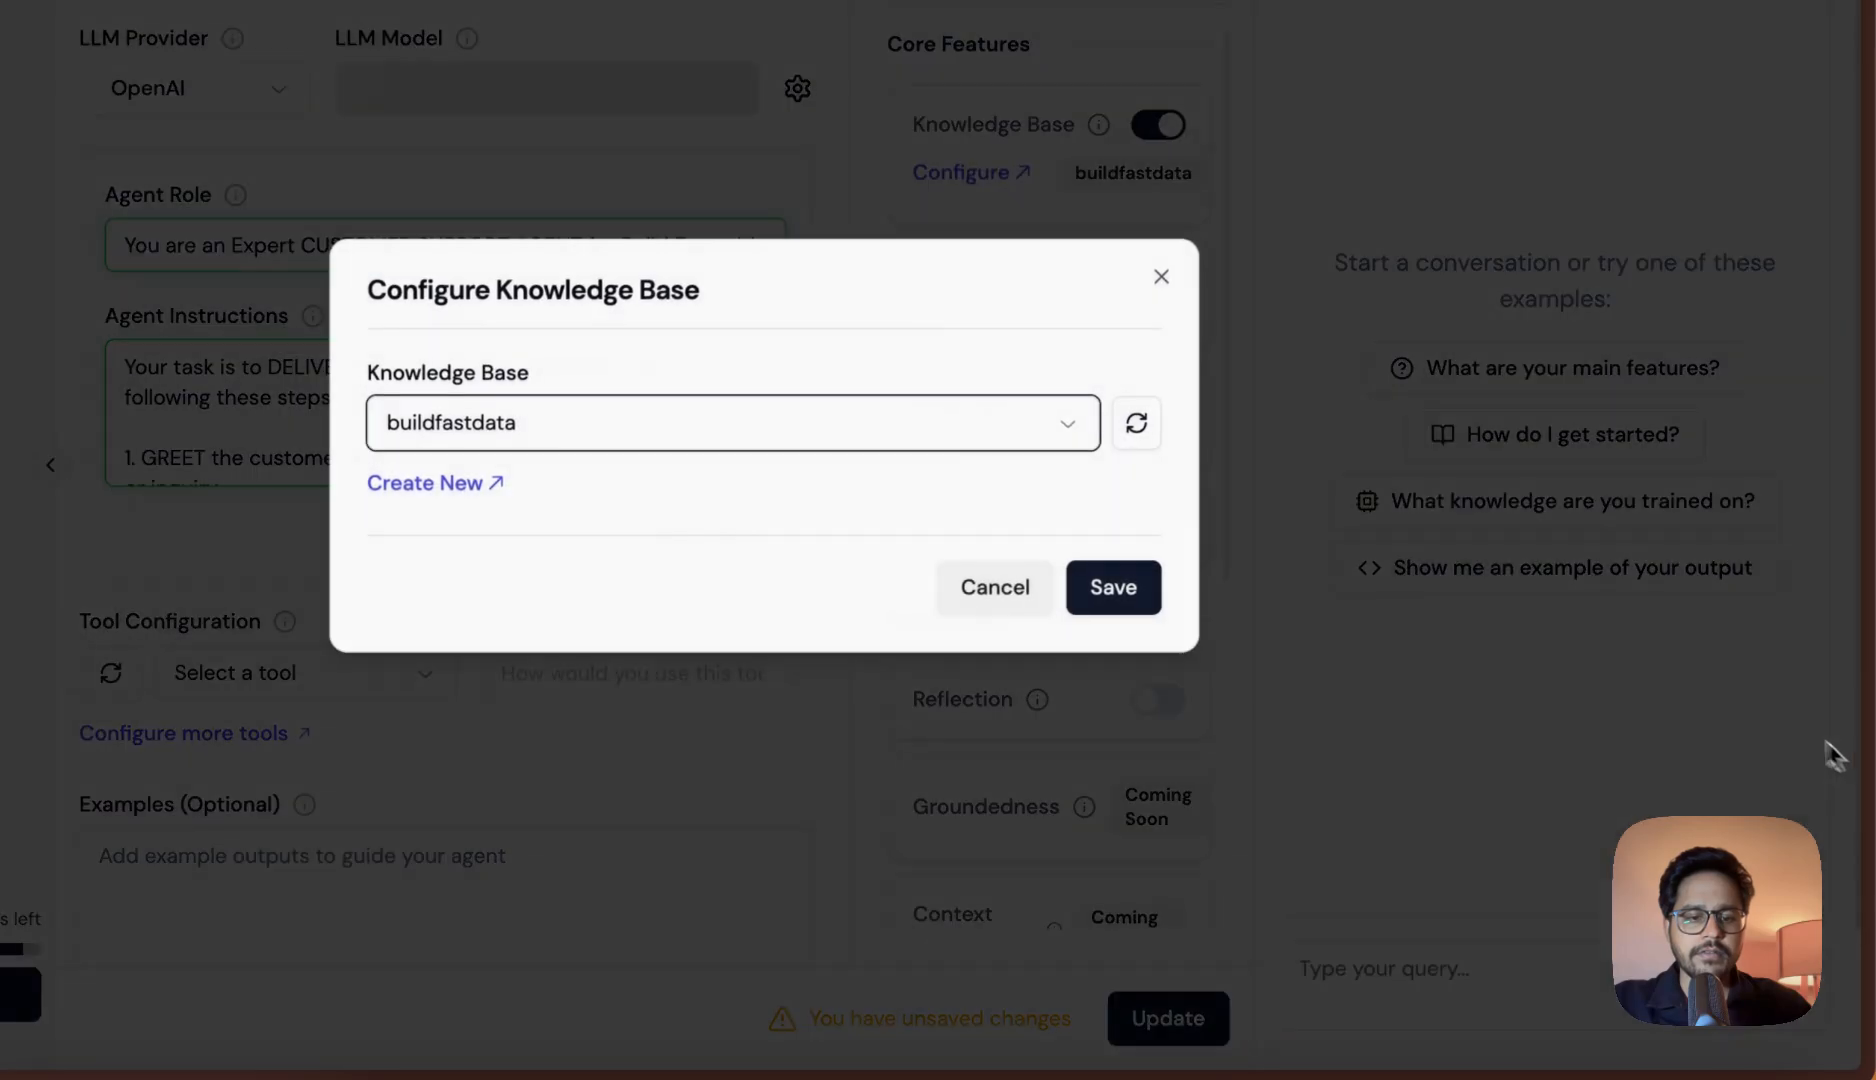
pyautogui.click(1150, 585)
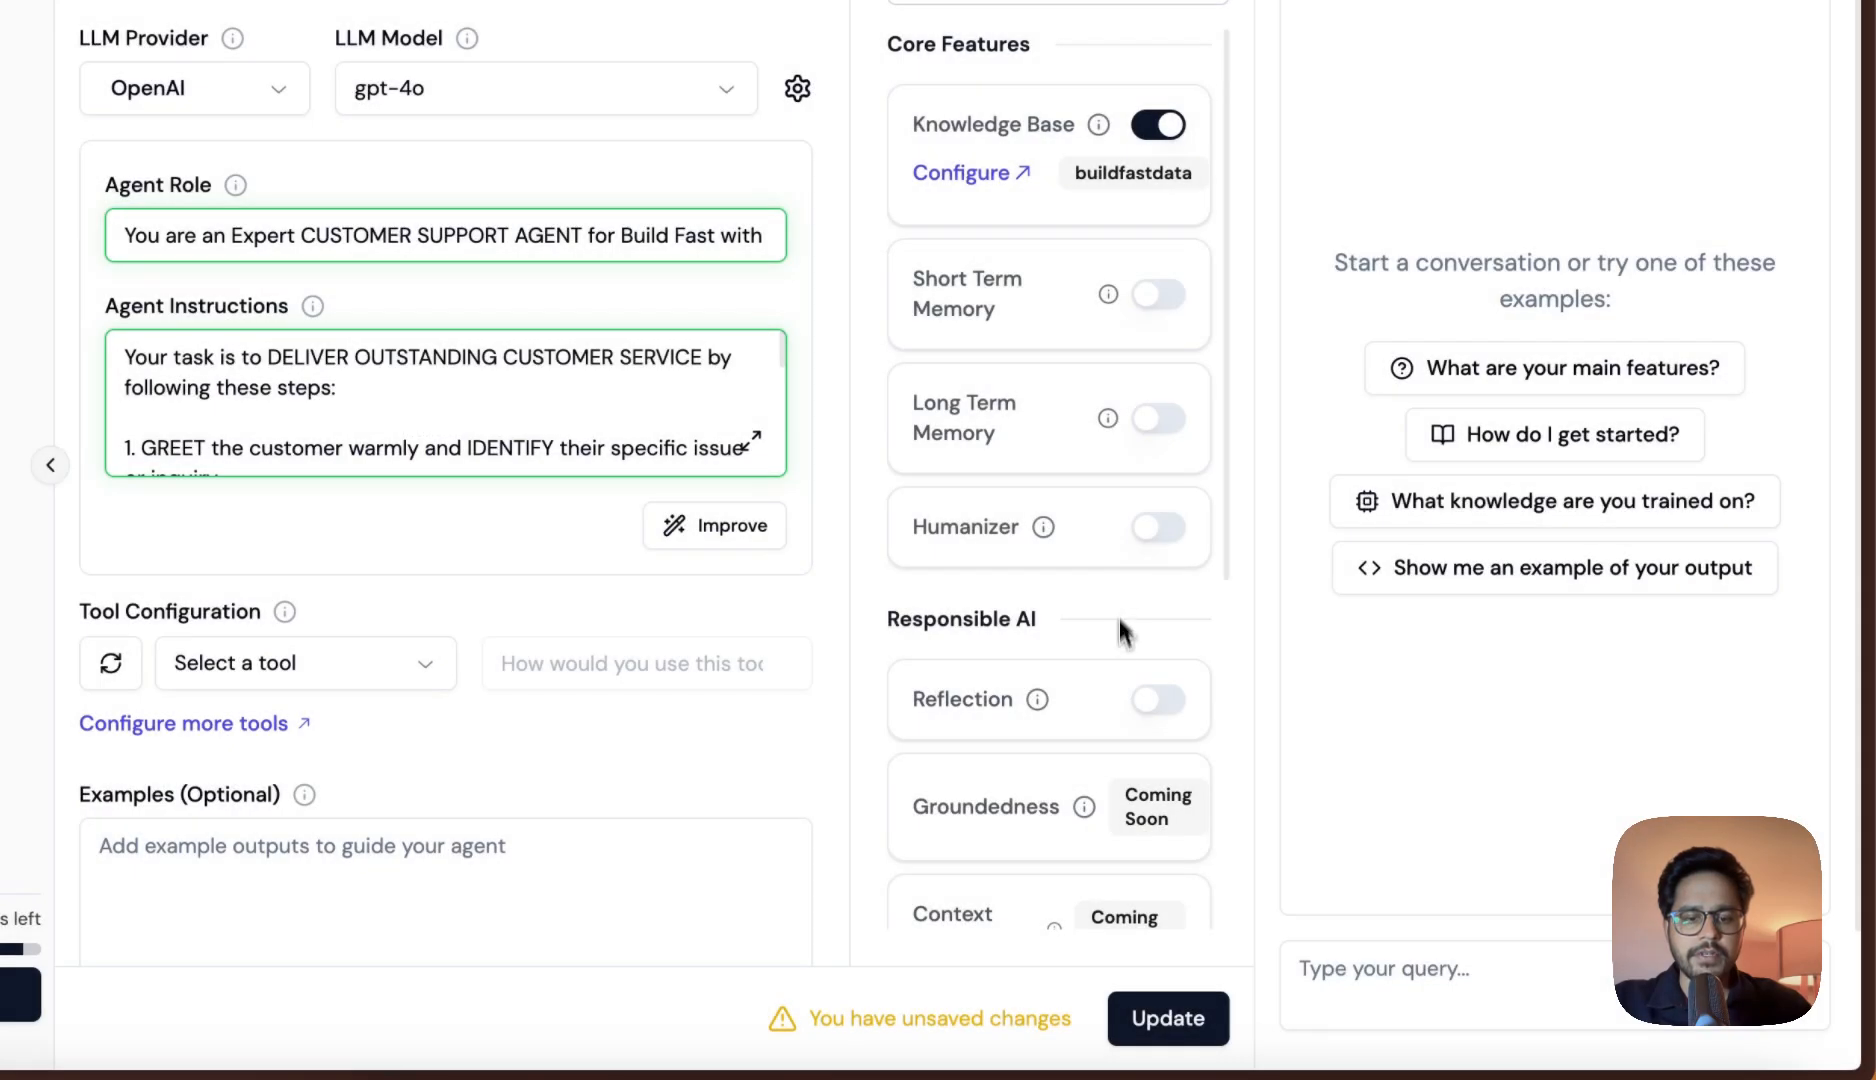
pyautogui.click(1175, 1018)
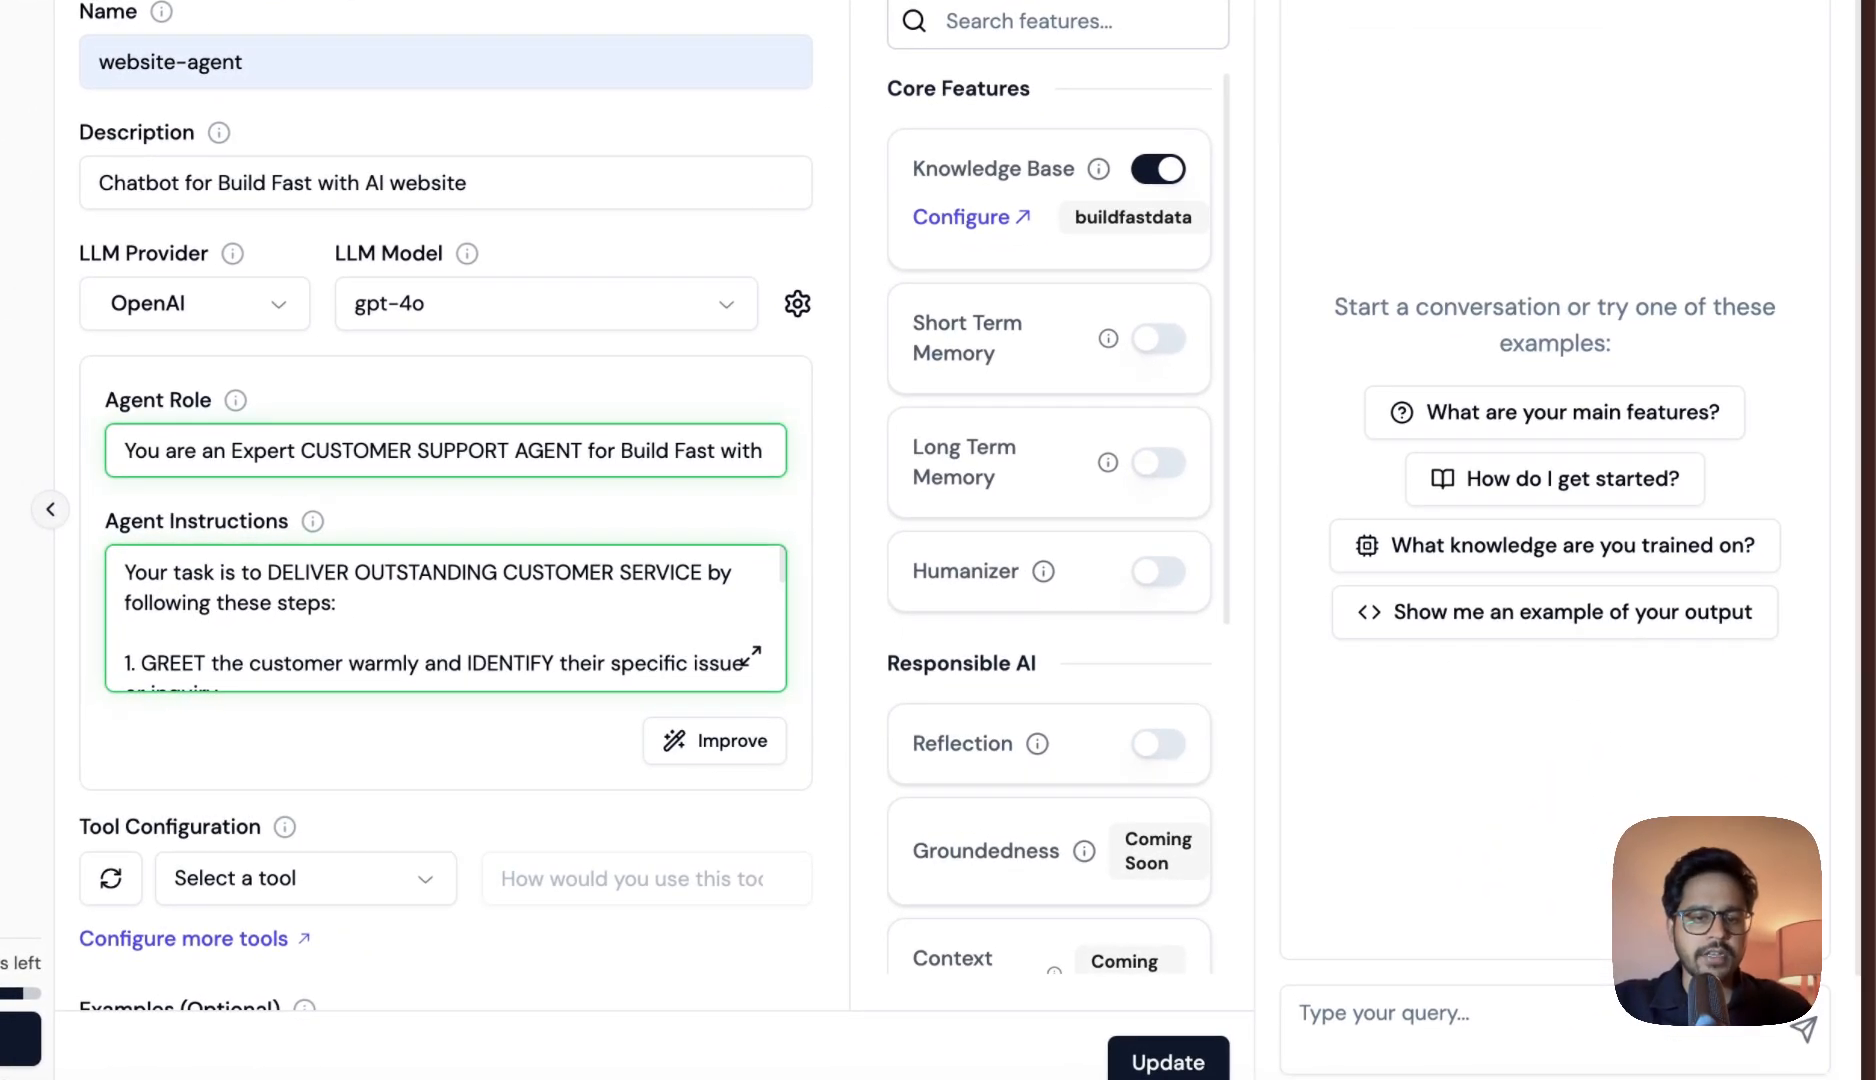
# Step: Enable the Fairness & Bias, Toxicity Check and Humanizer features for the agent and update it
pyautogui.scroll(-5, 1140, 600)
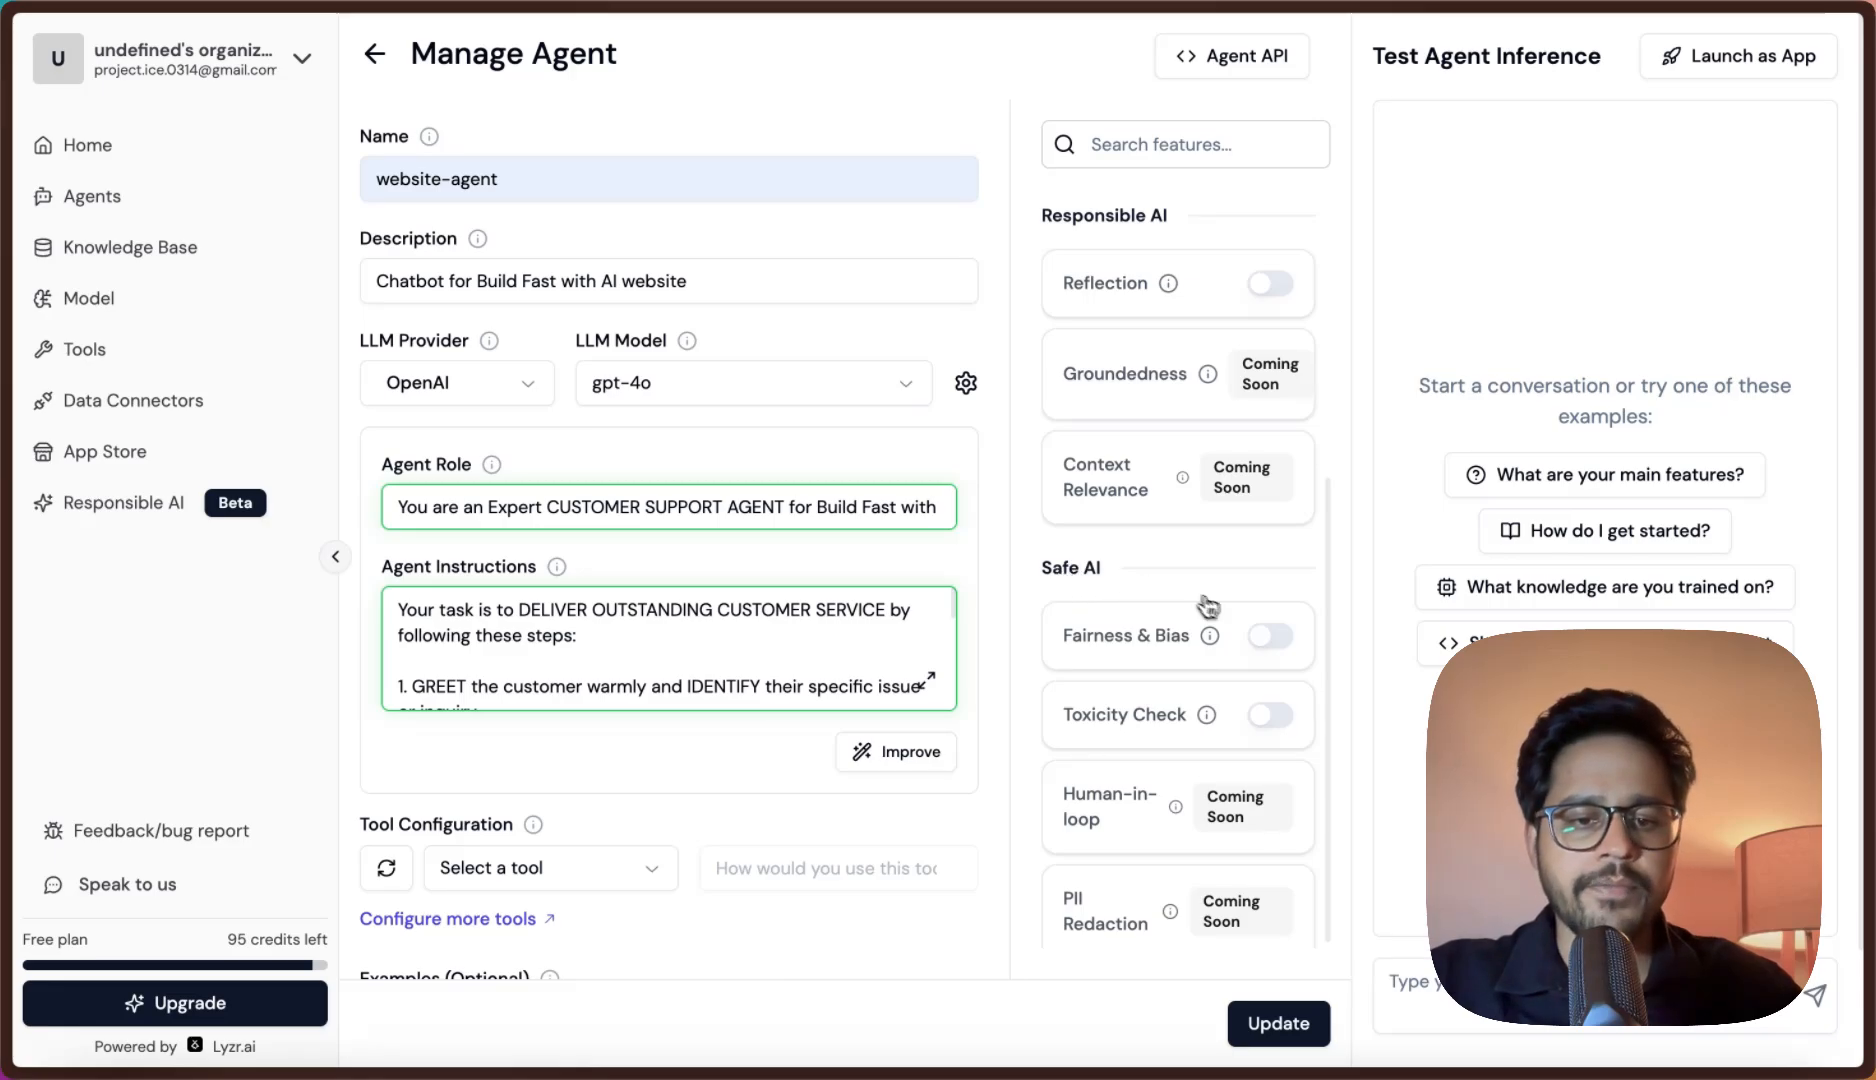
pyautogui.click(1262, 636)
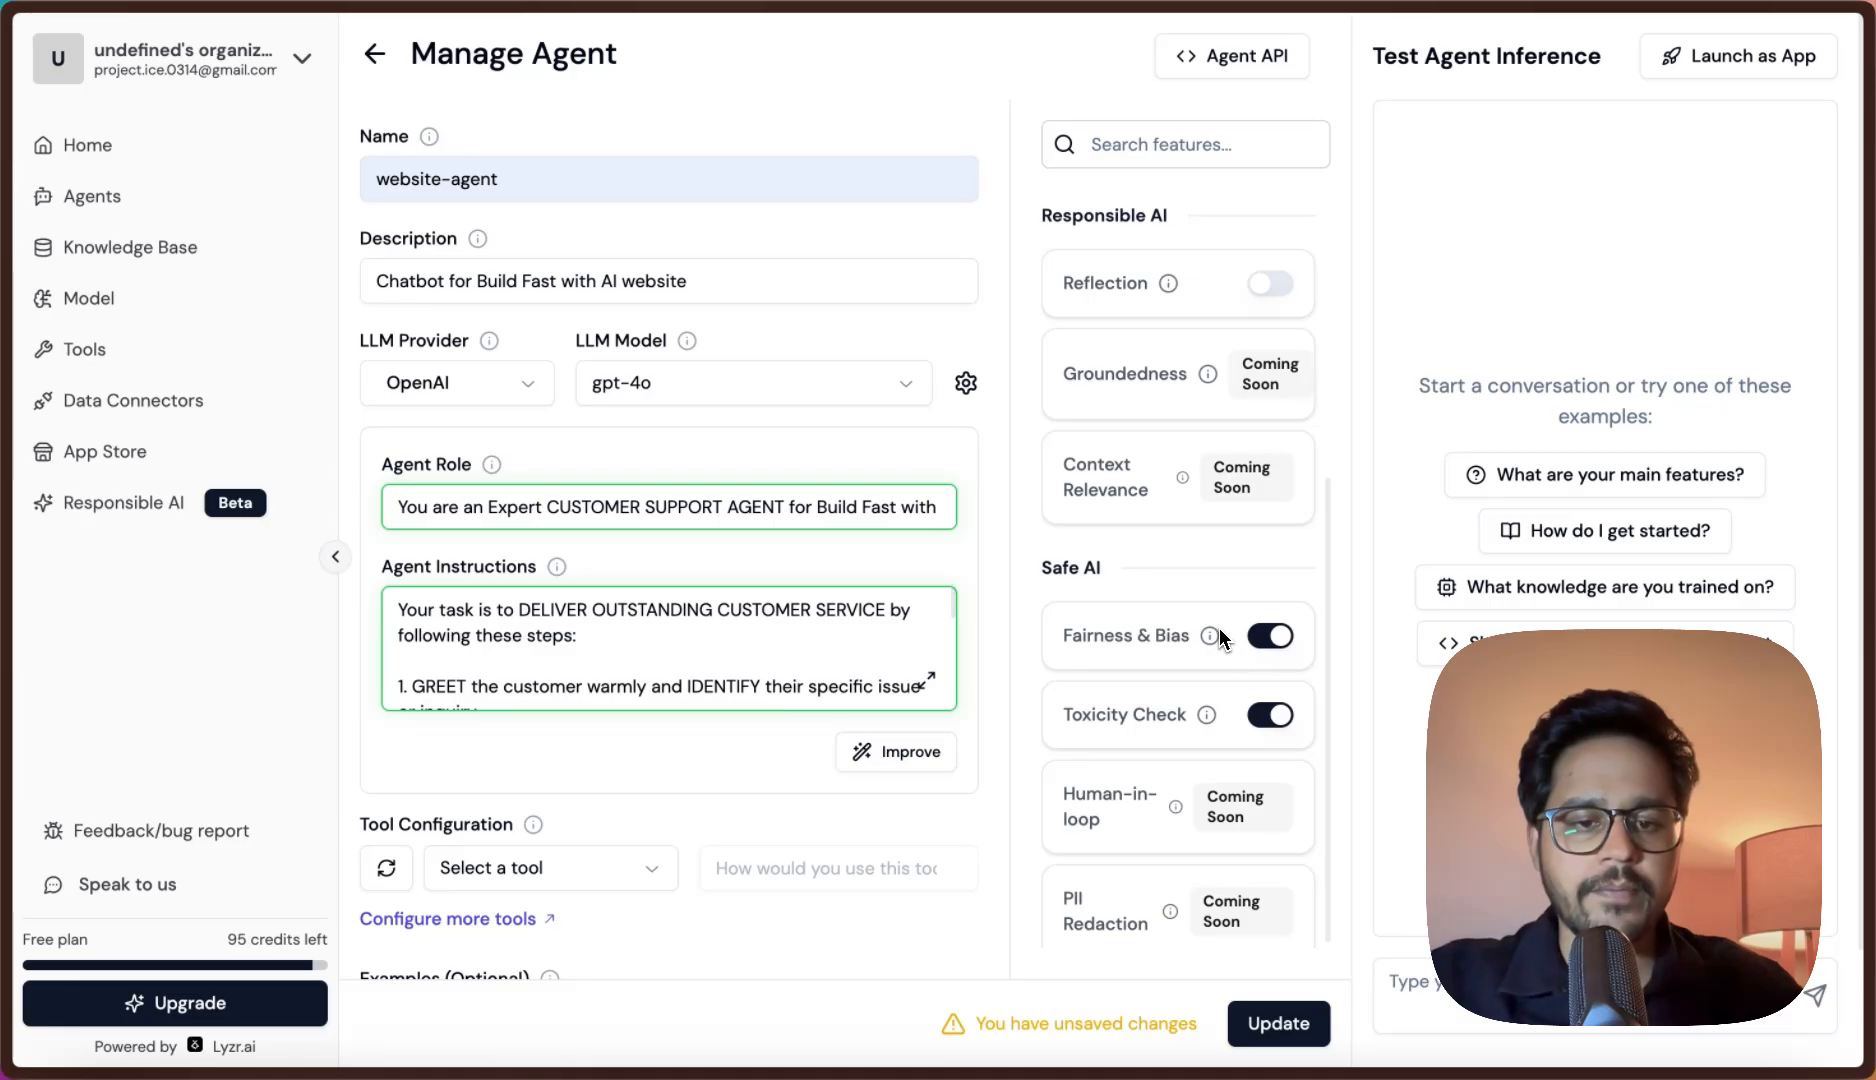
pyautogui.scroll(1, 1230, 655)
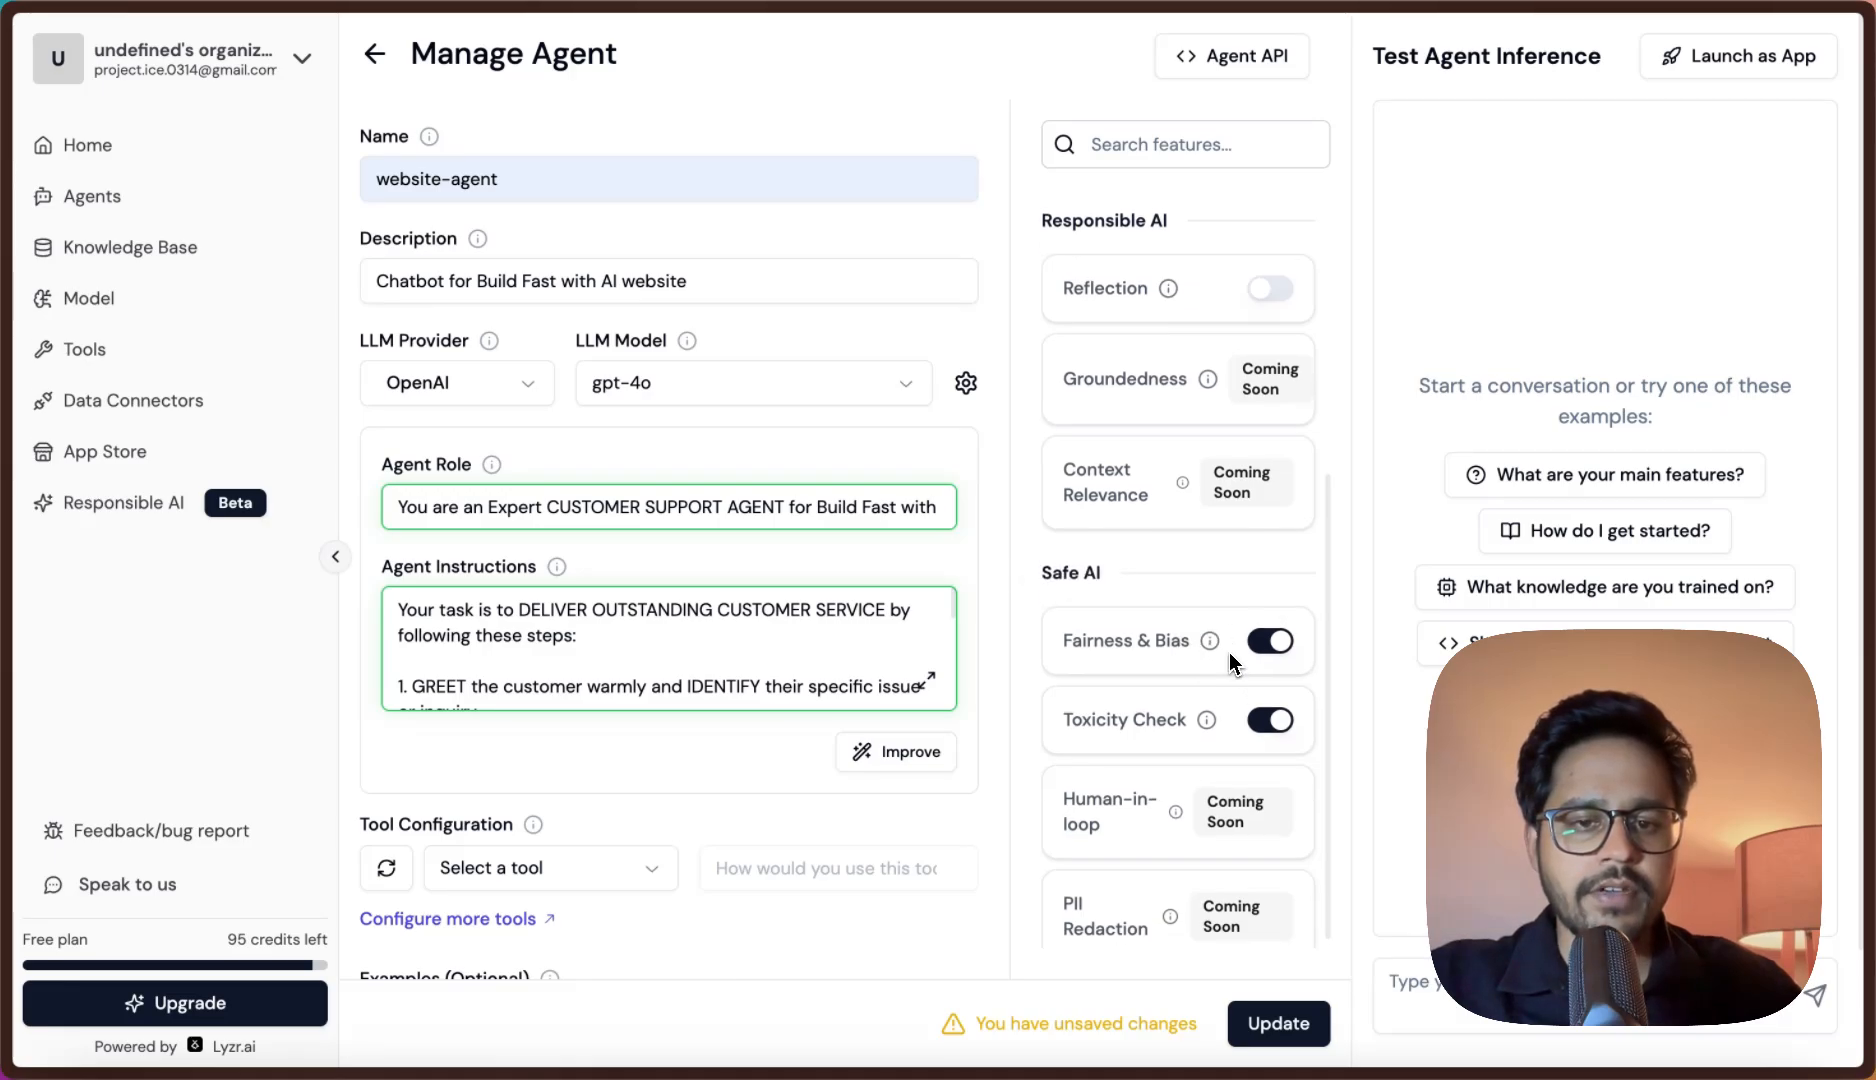
pyautogui.scroll(5, 1230, 650)
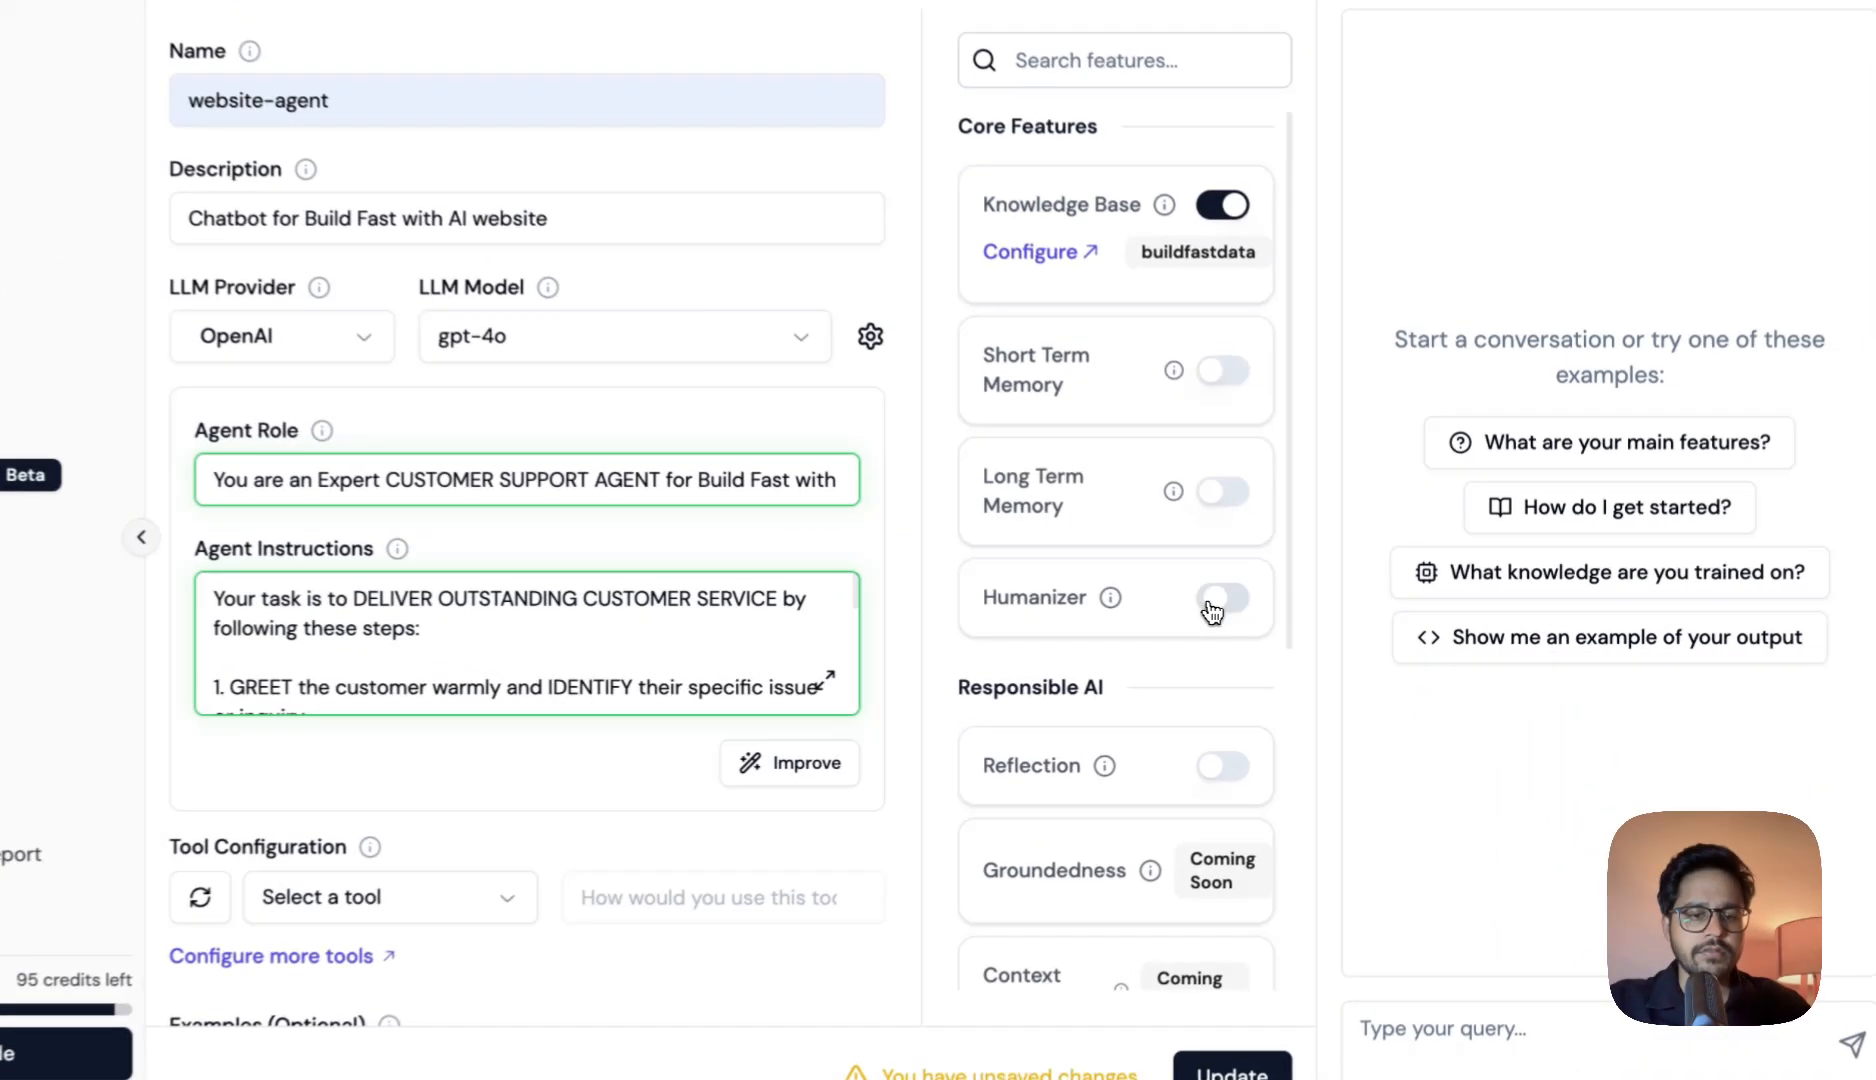
pyautogui.click(1265, 612)
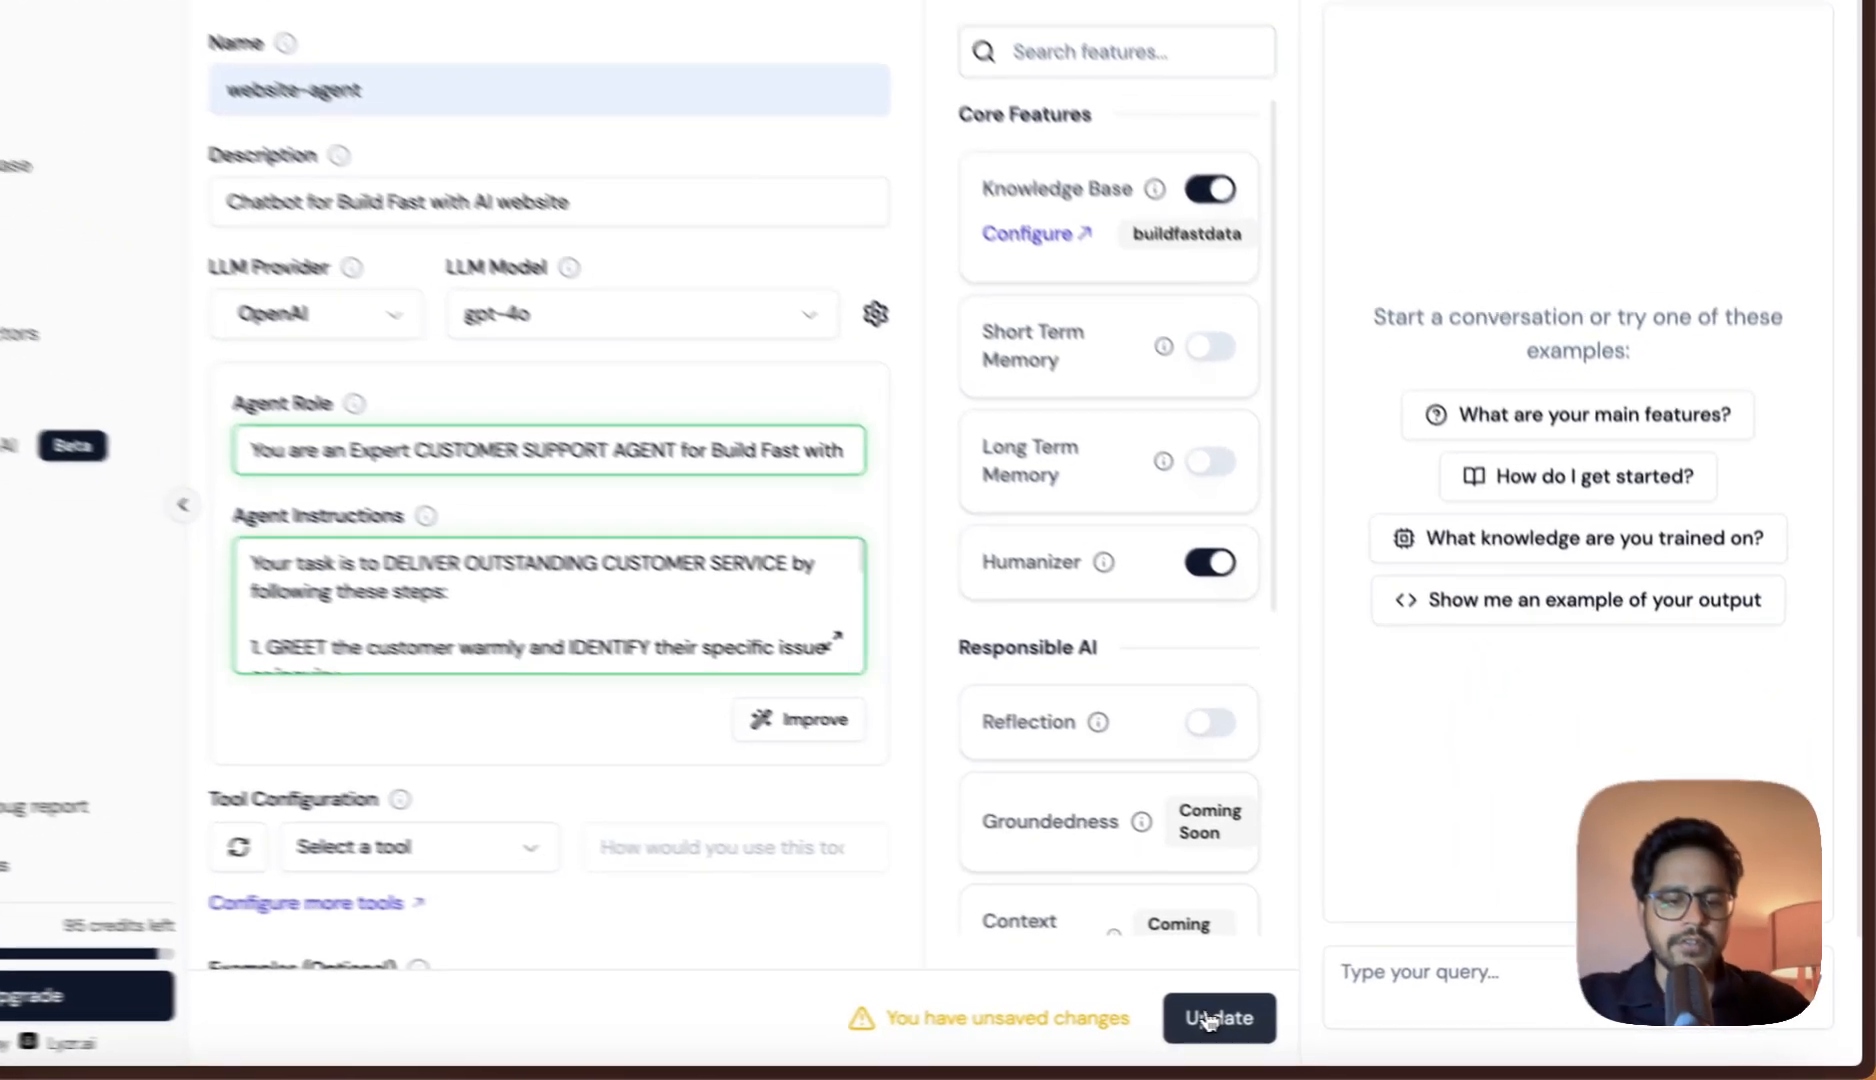
pyautogui.click(1208, 1020)
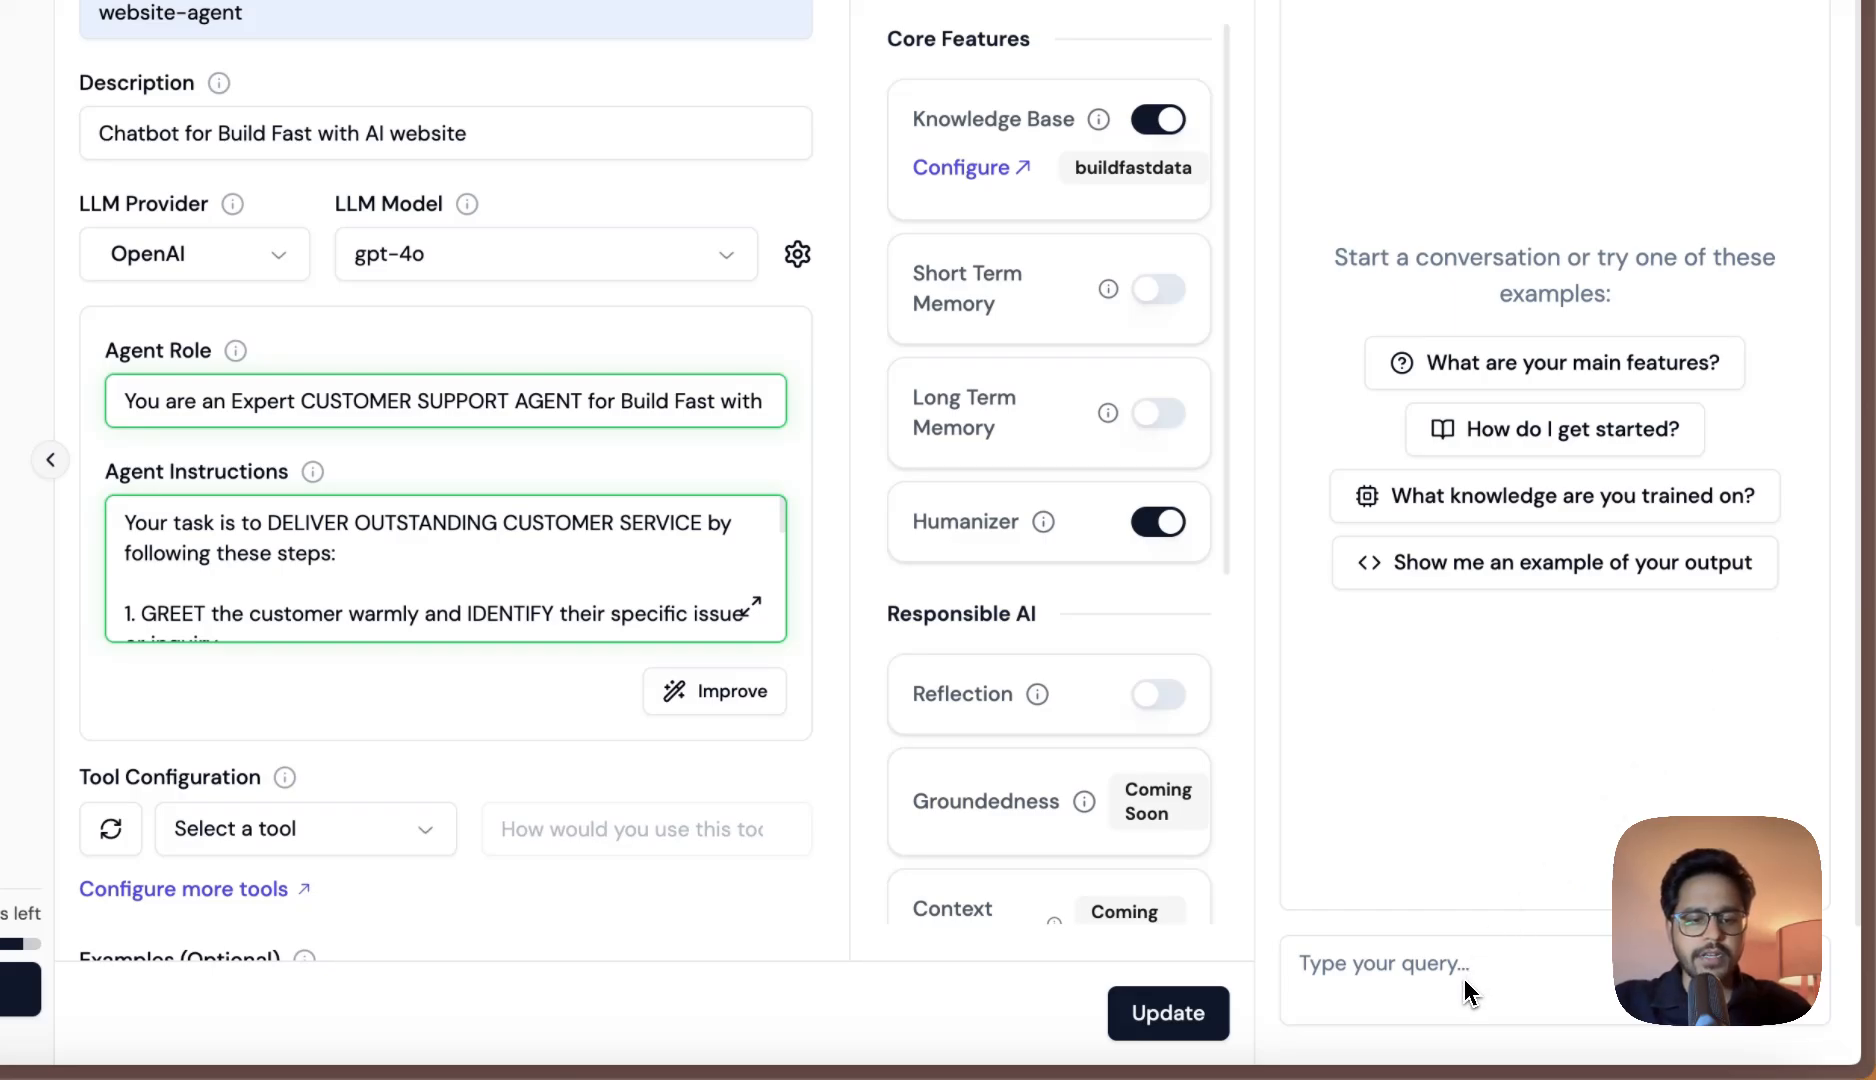
# Step: Ask the test agent "Tell me about Build Fast with AI" and read through its reply
pyautogui.click(1414, 969)
pyautogui.write('Tell me about Build Fast with AI')
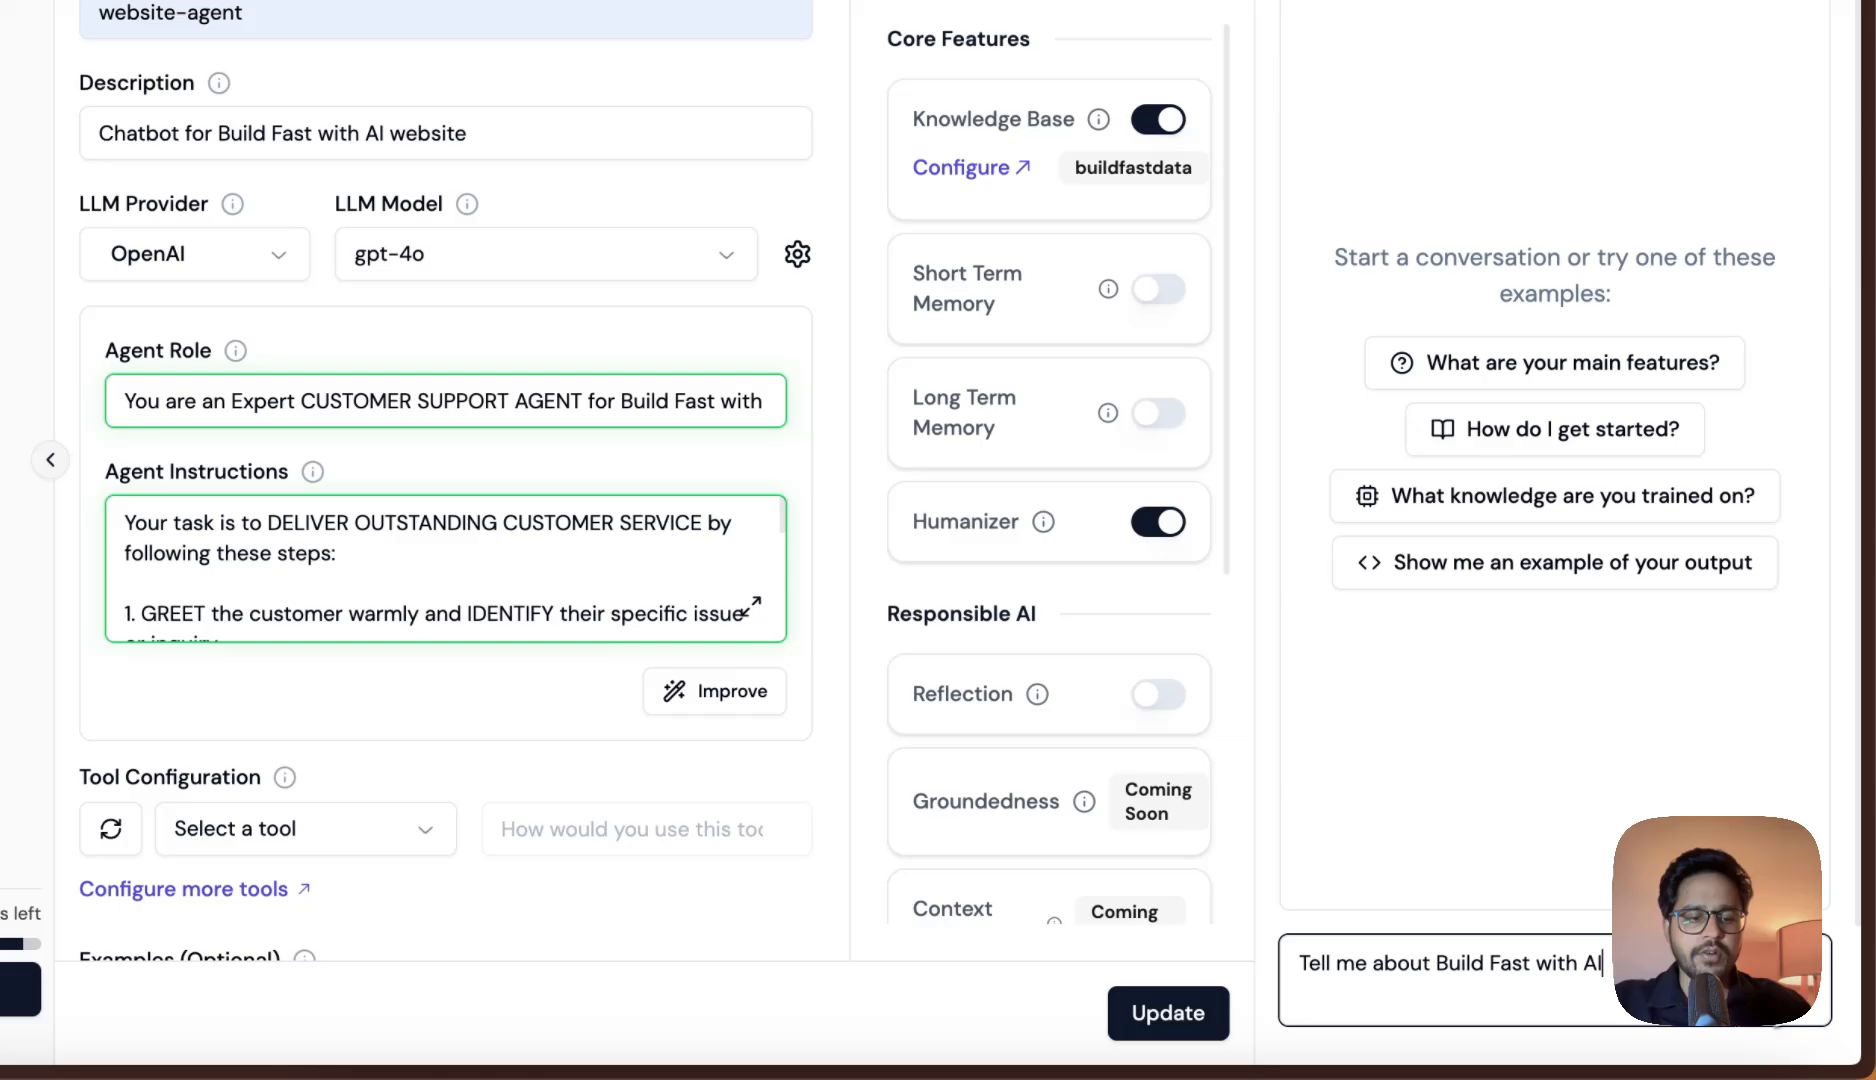
pyautogui.press('Return')
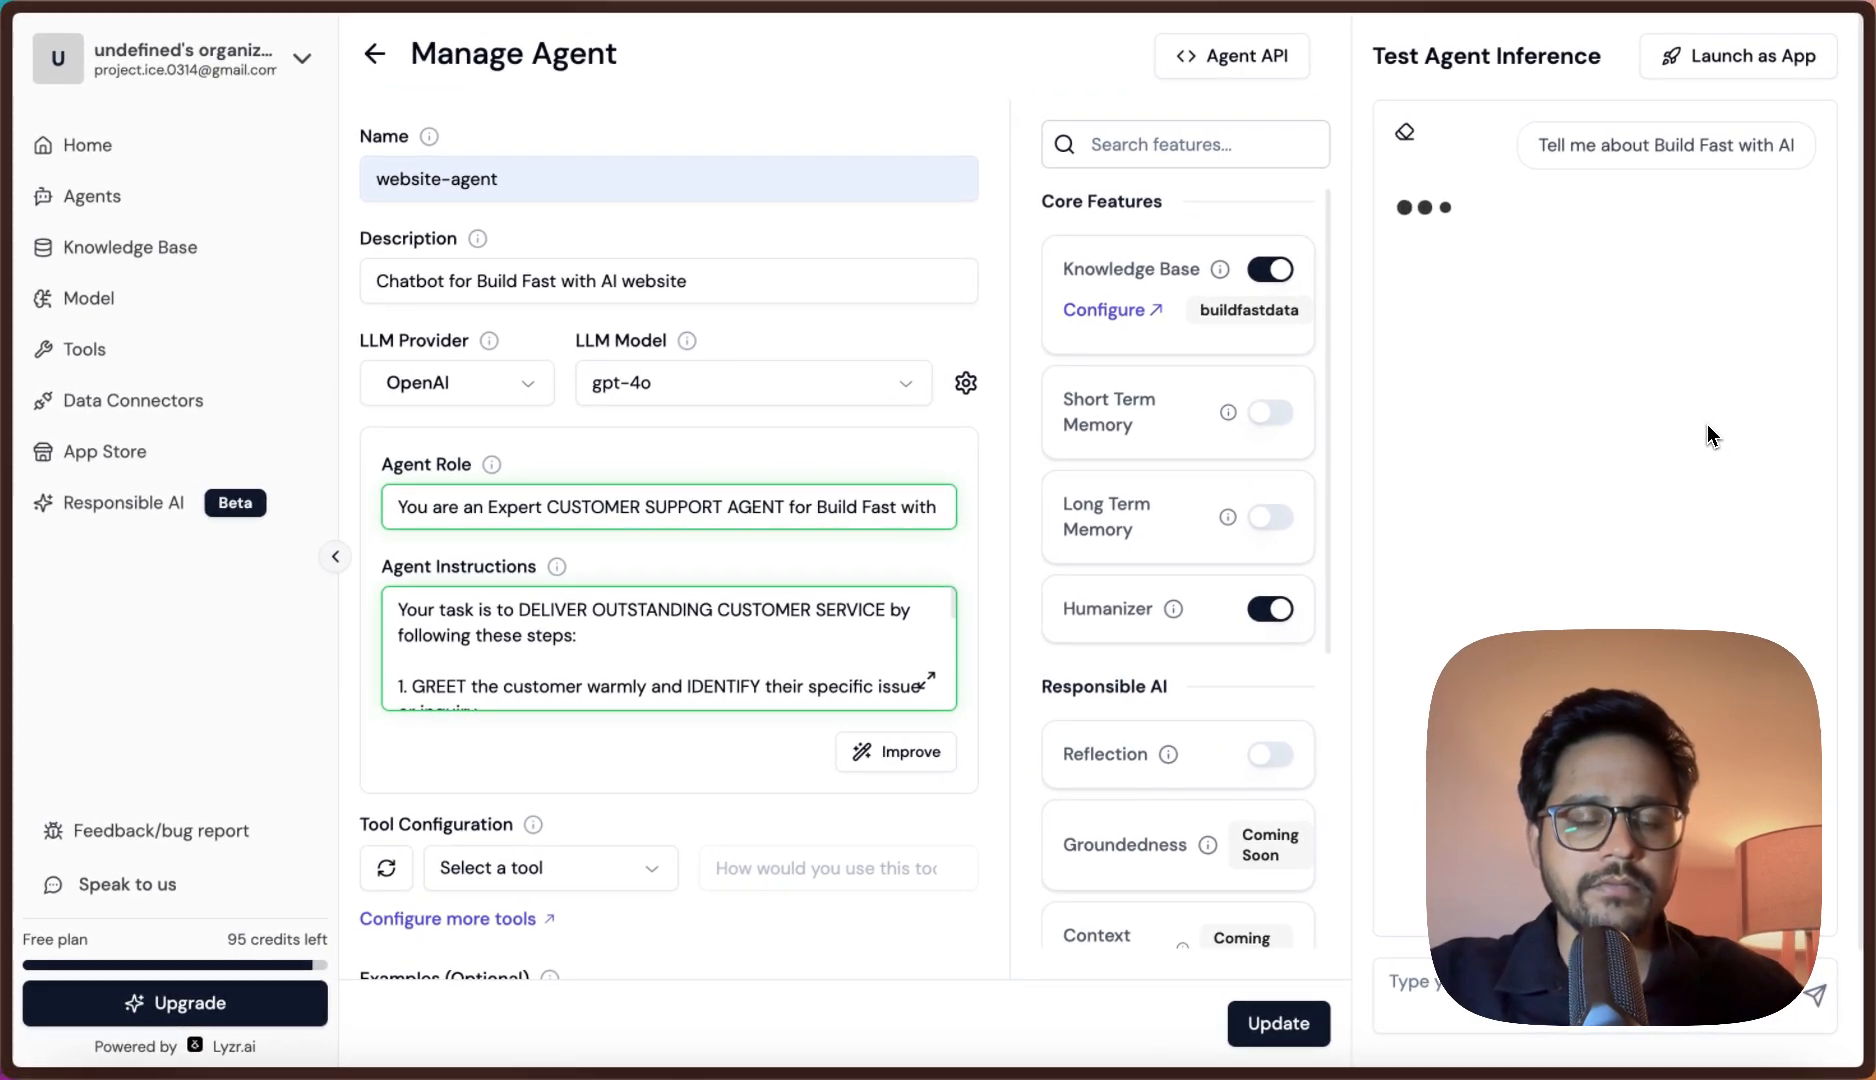
pyautogui.scroll(5, 1680, 503)
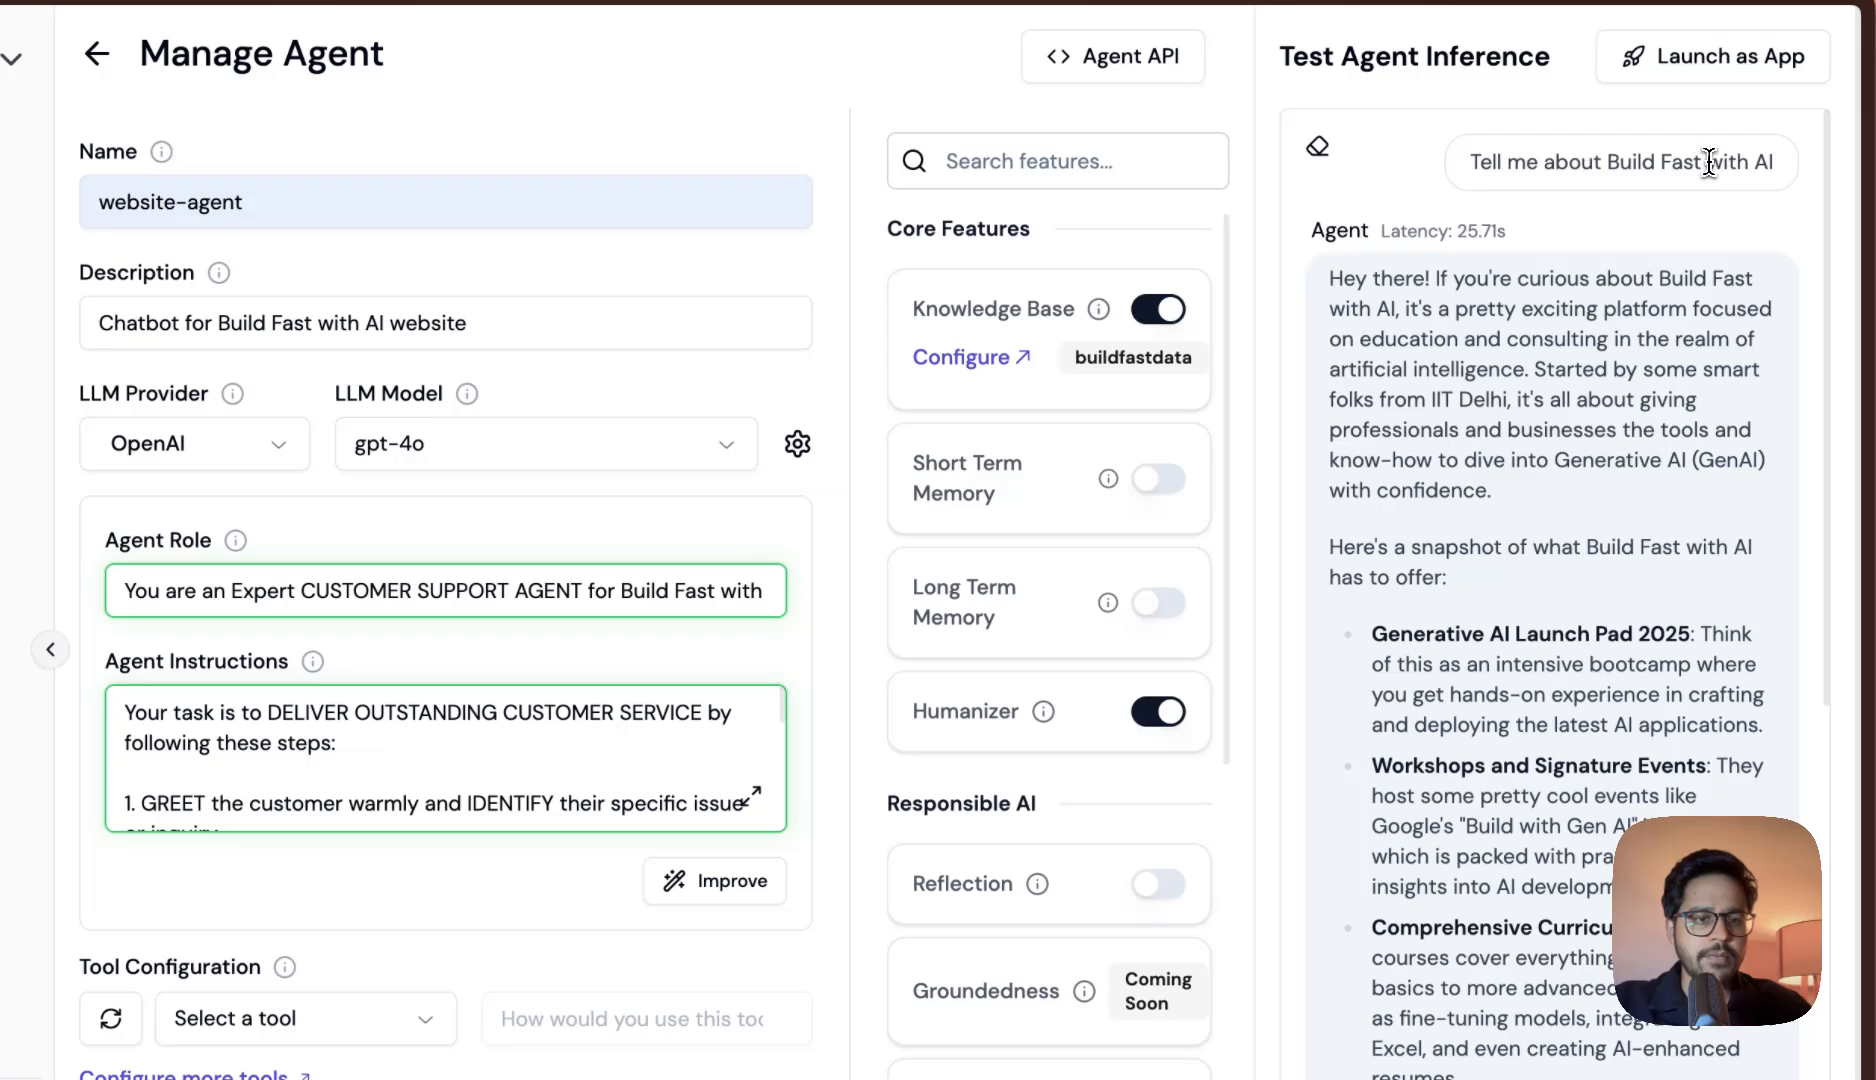
pyautogui.scroll(-4, 1466, 435)
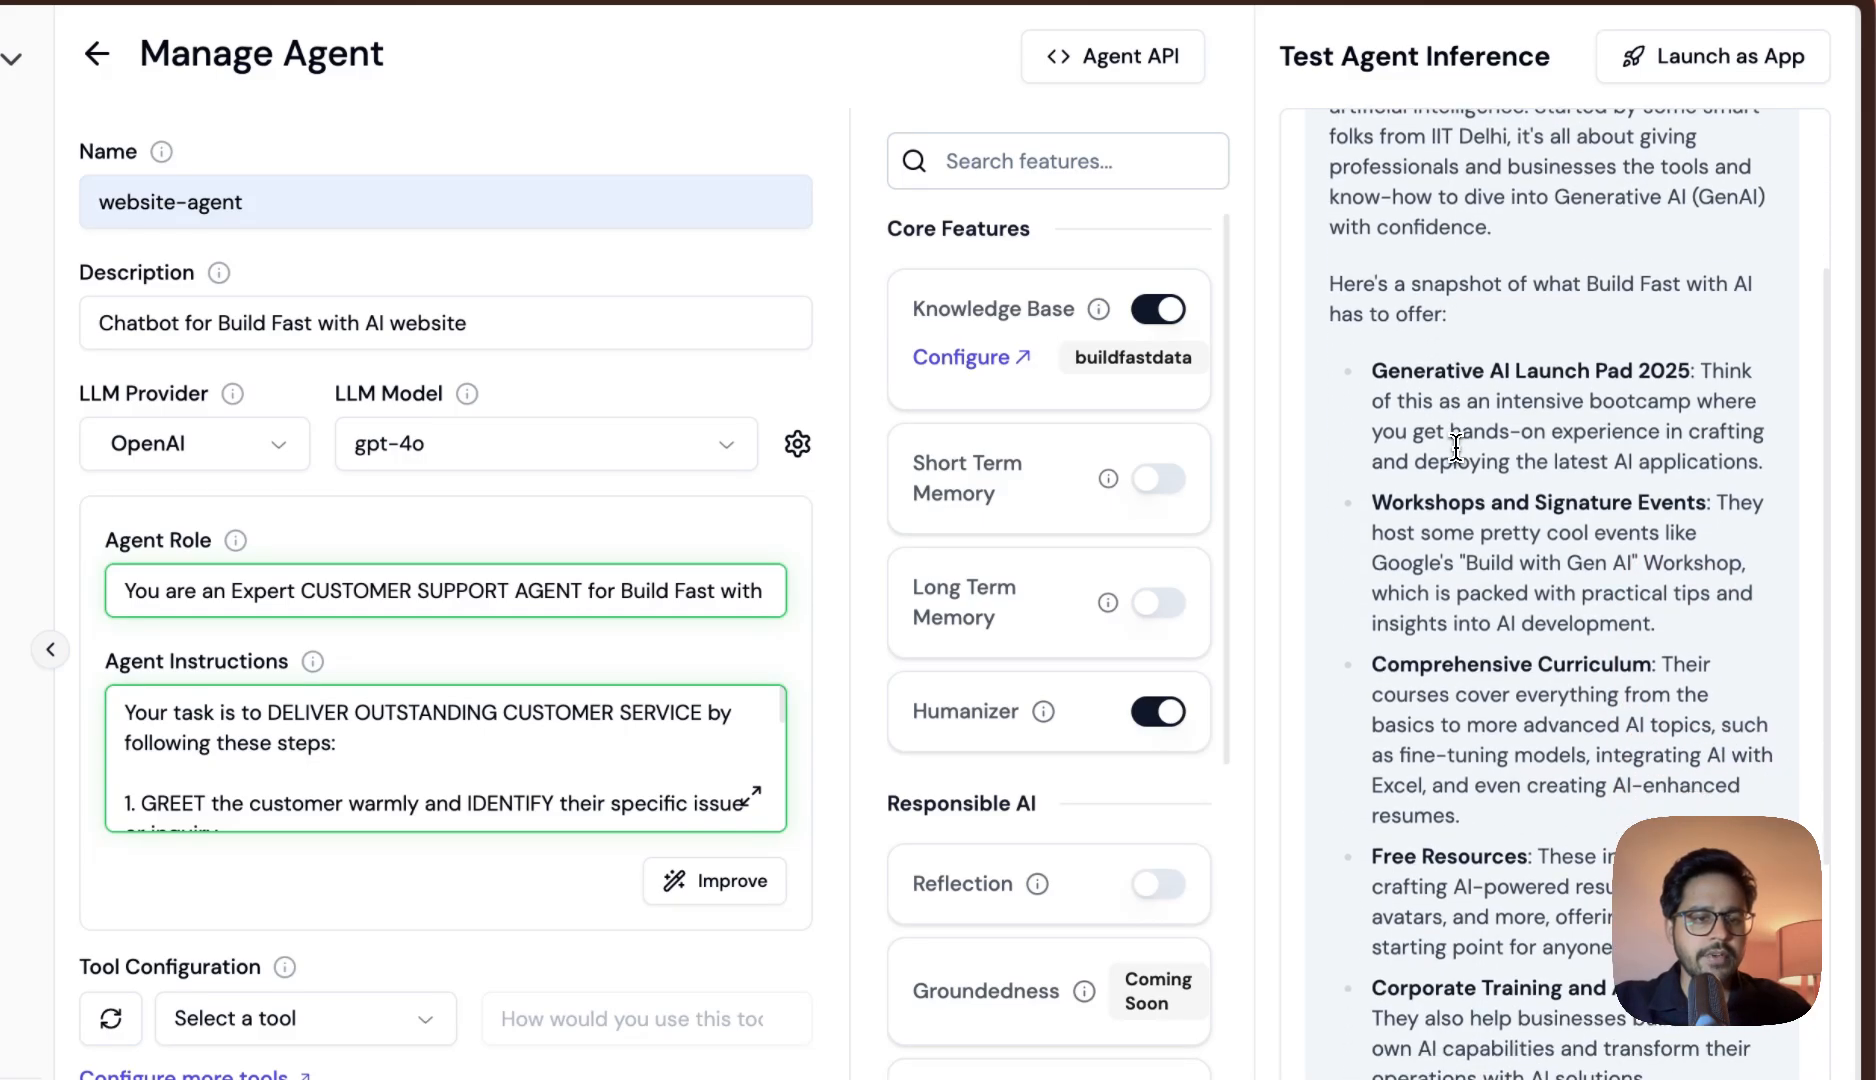
pyautogui.scroll(-2, 1455, 447)
pyautogui.scroll(4, 1480, 430)
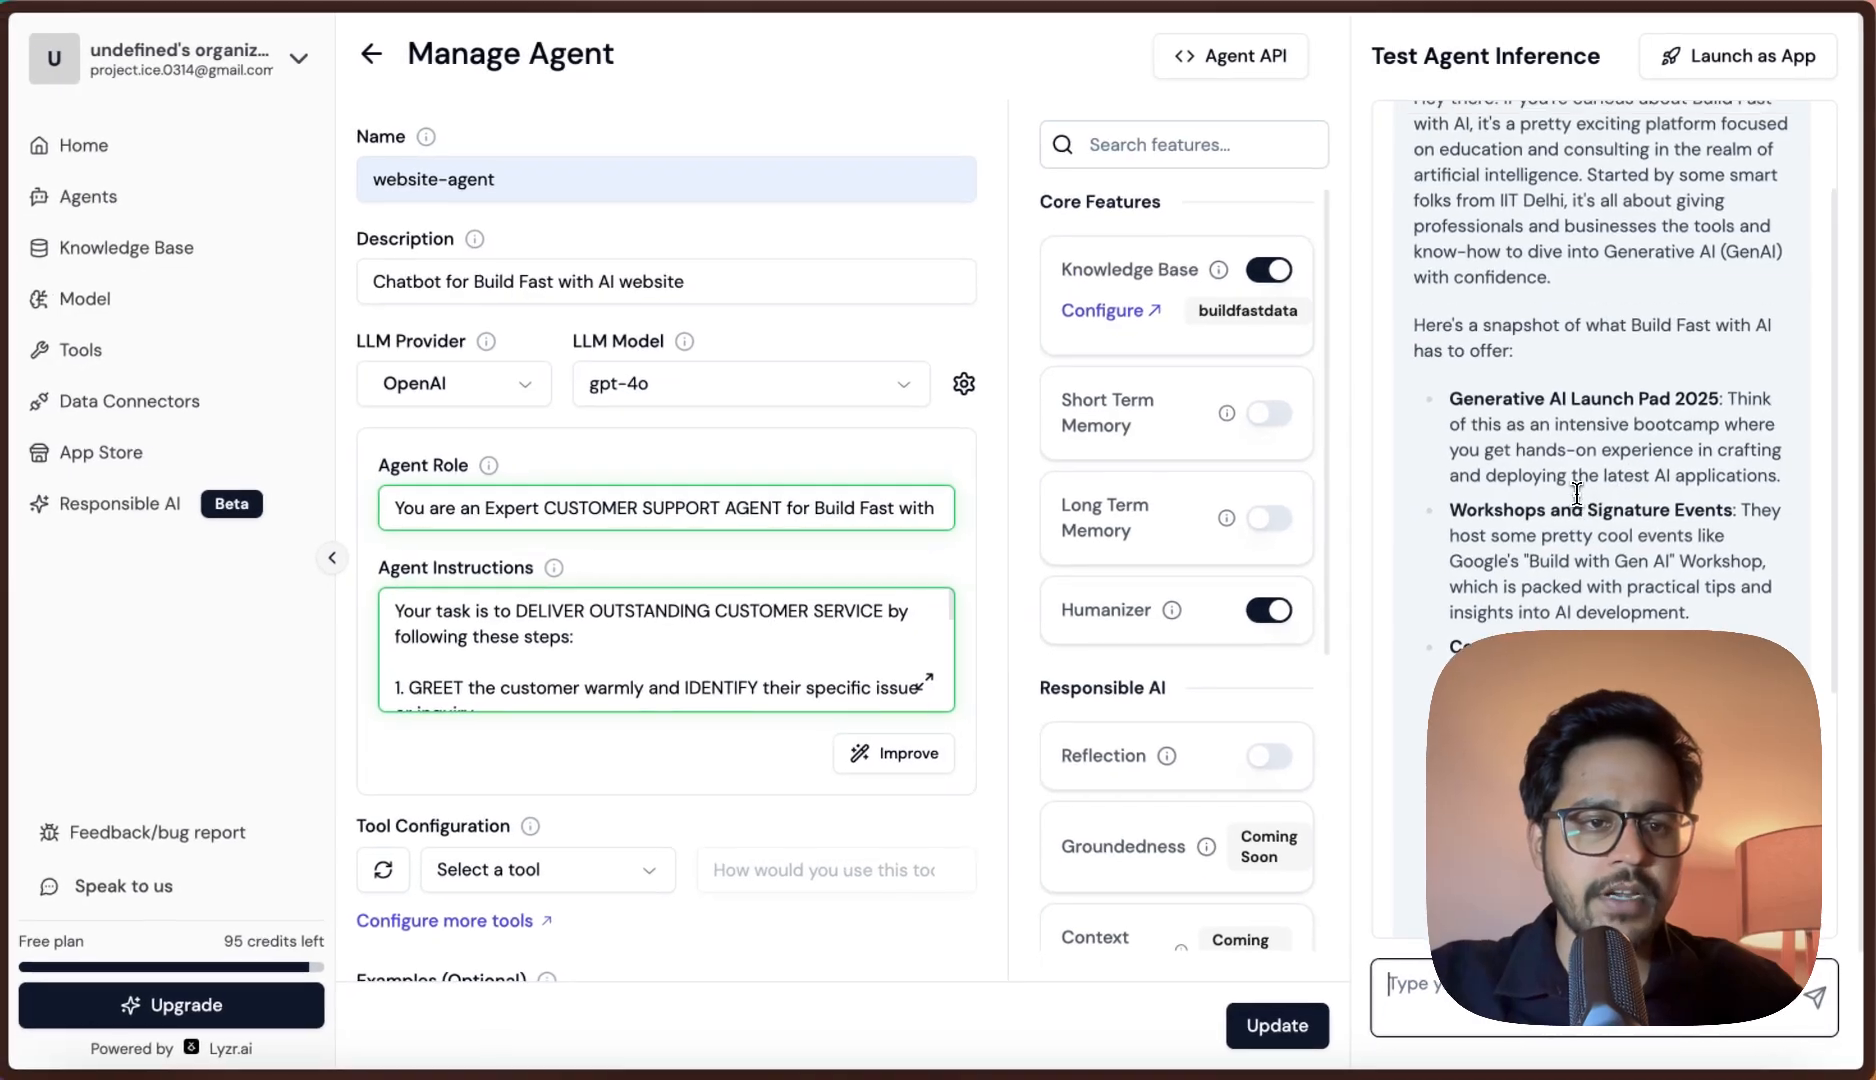
pyautogui.scroll(2, 1559, 530)
pyautogui.scroll(-3, 1600, 470)
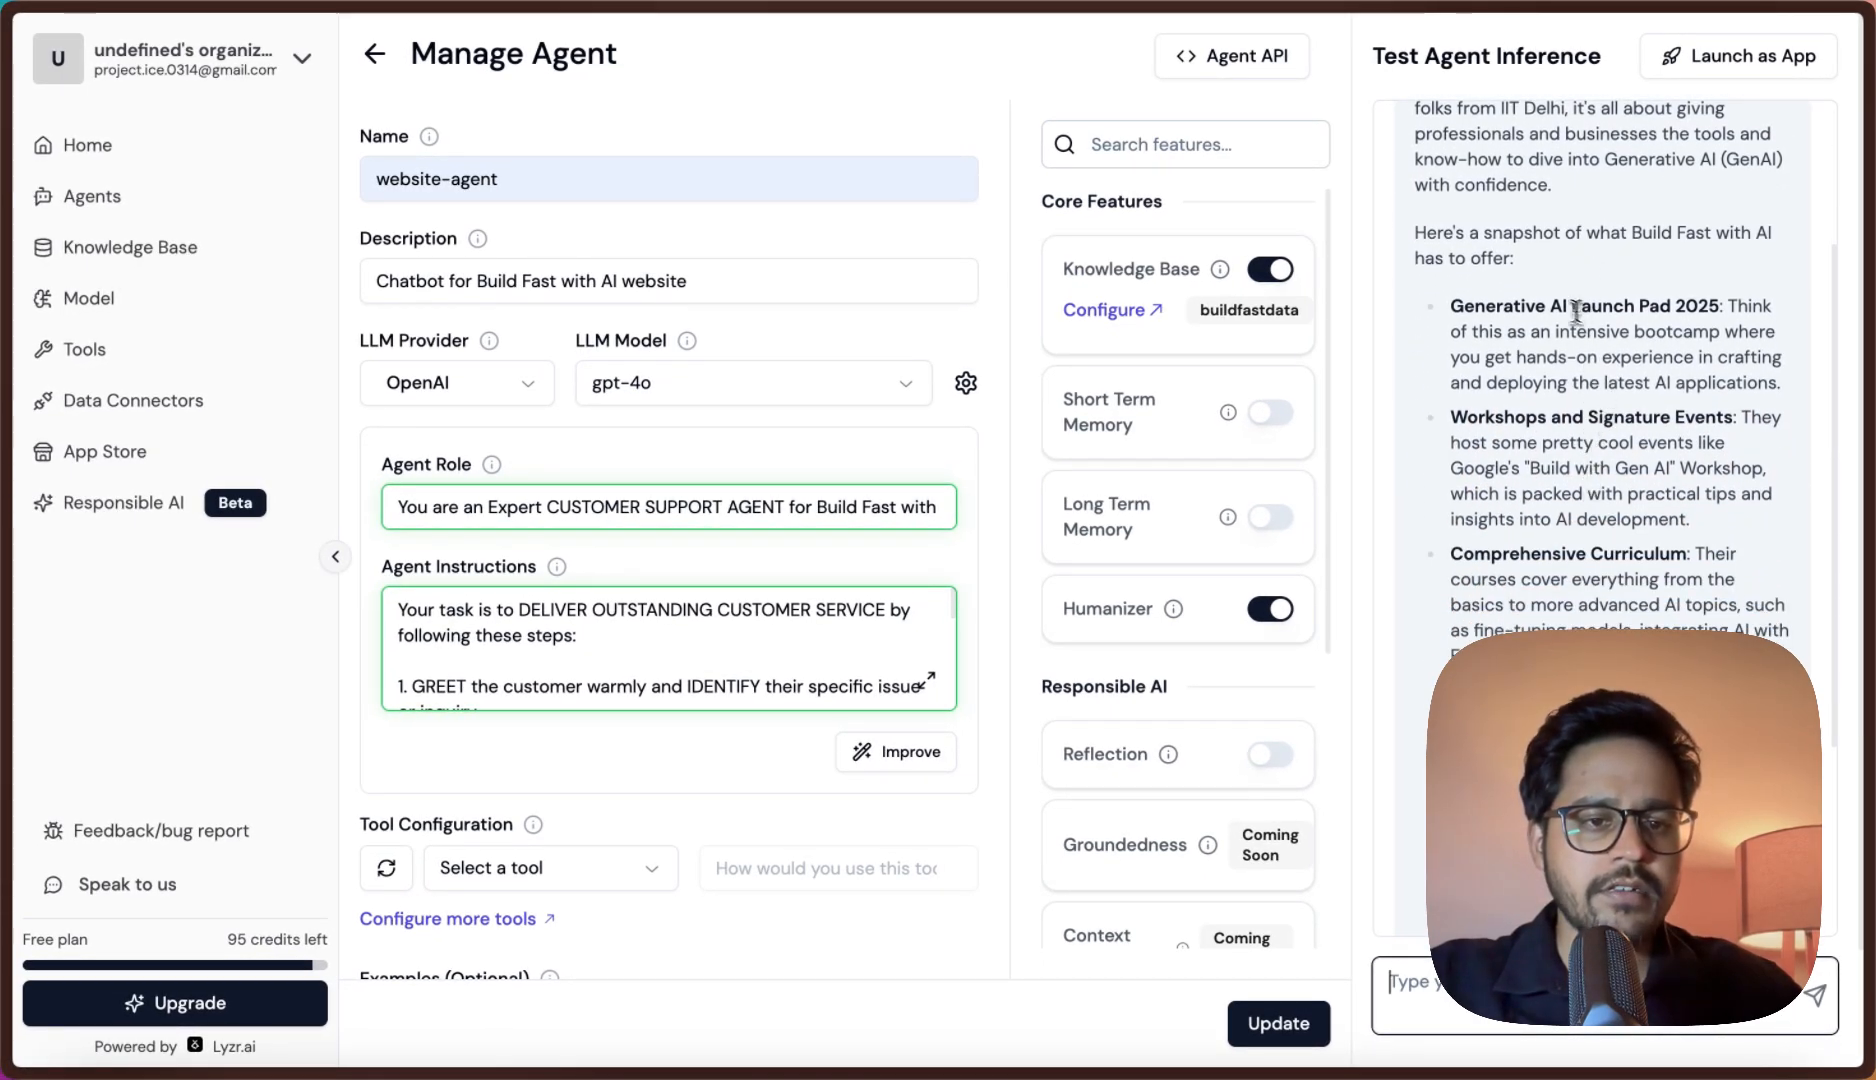
# Step: Send the follow-up query "Give me more details about Generative AI Launch Pad 2025", copying the program name from the agent's reply
pyautogui.moveTo(1474, 306); pyautogui.dragTo(1452, 305)
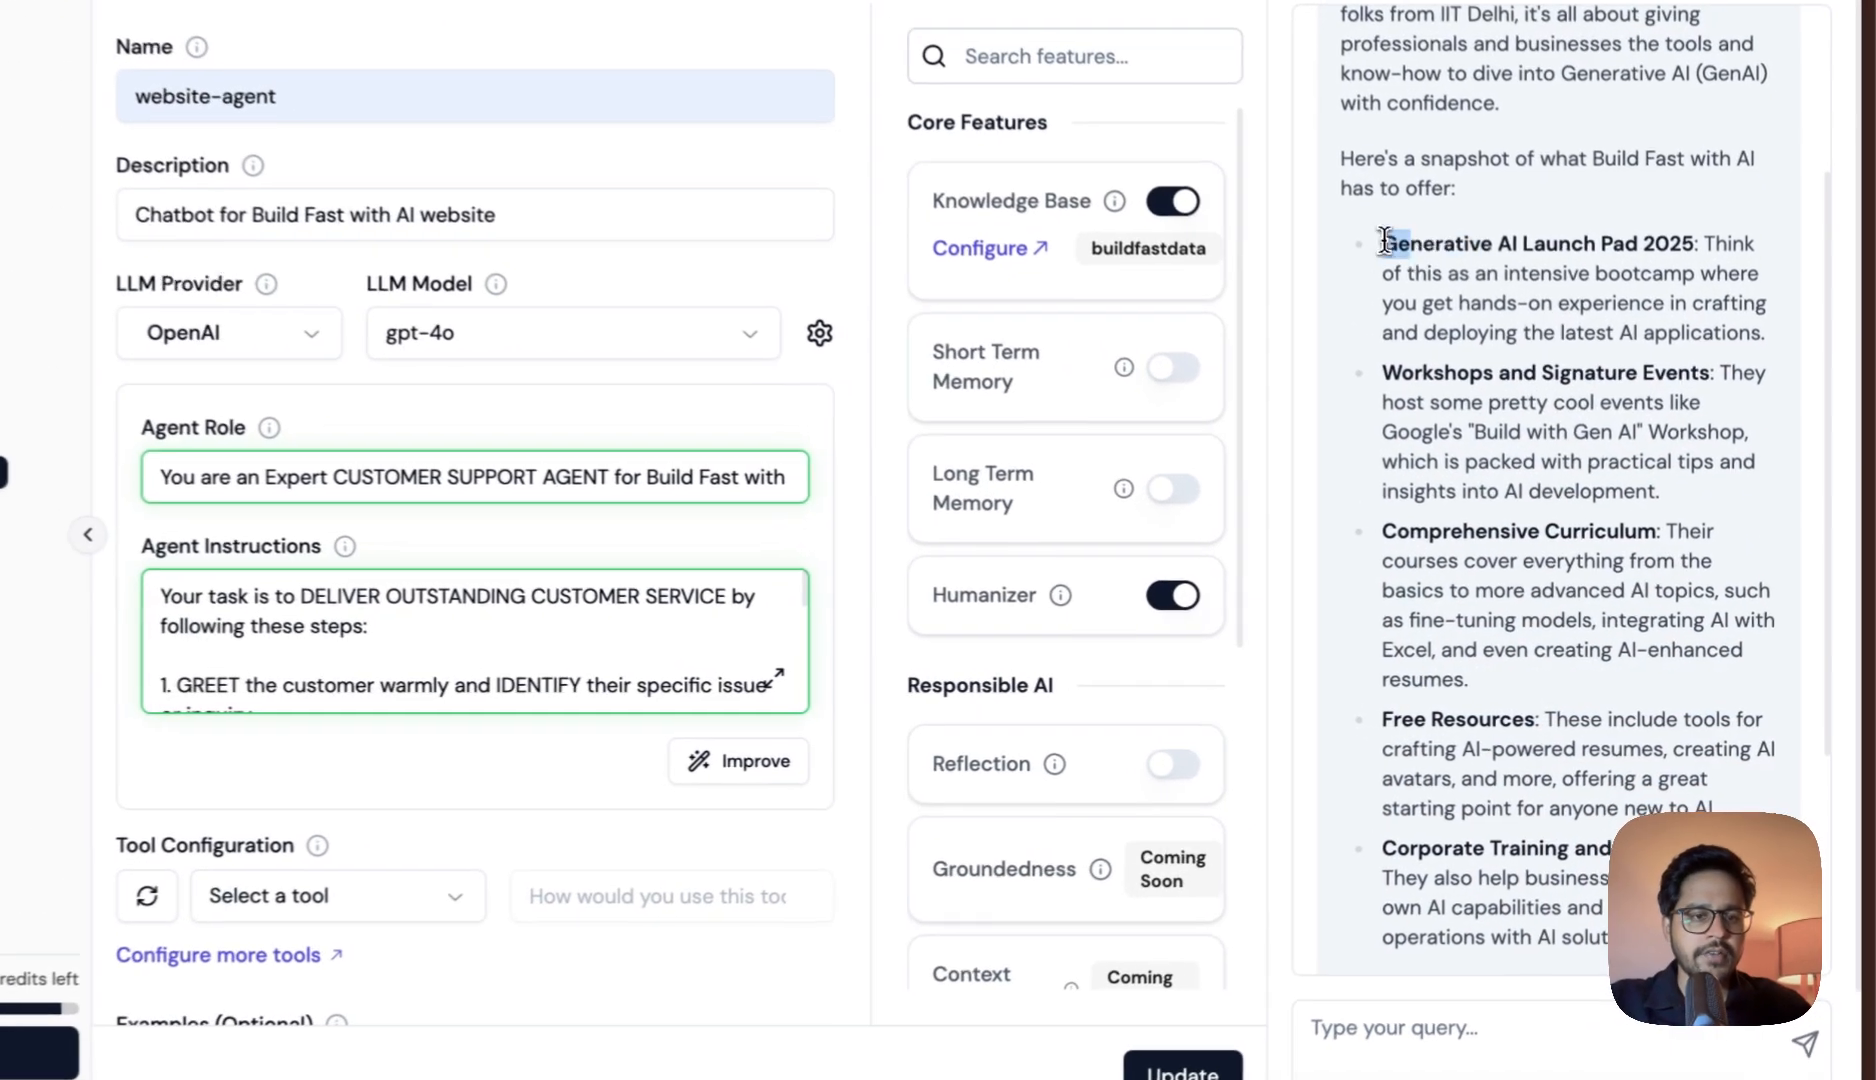
pyautogui.moveTo(1384, 240); pyautogui.dragTo(1695, 239)
pyautogui.hotkey('ctrl', 'c')
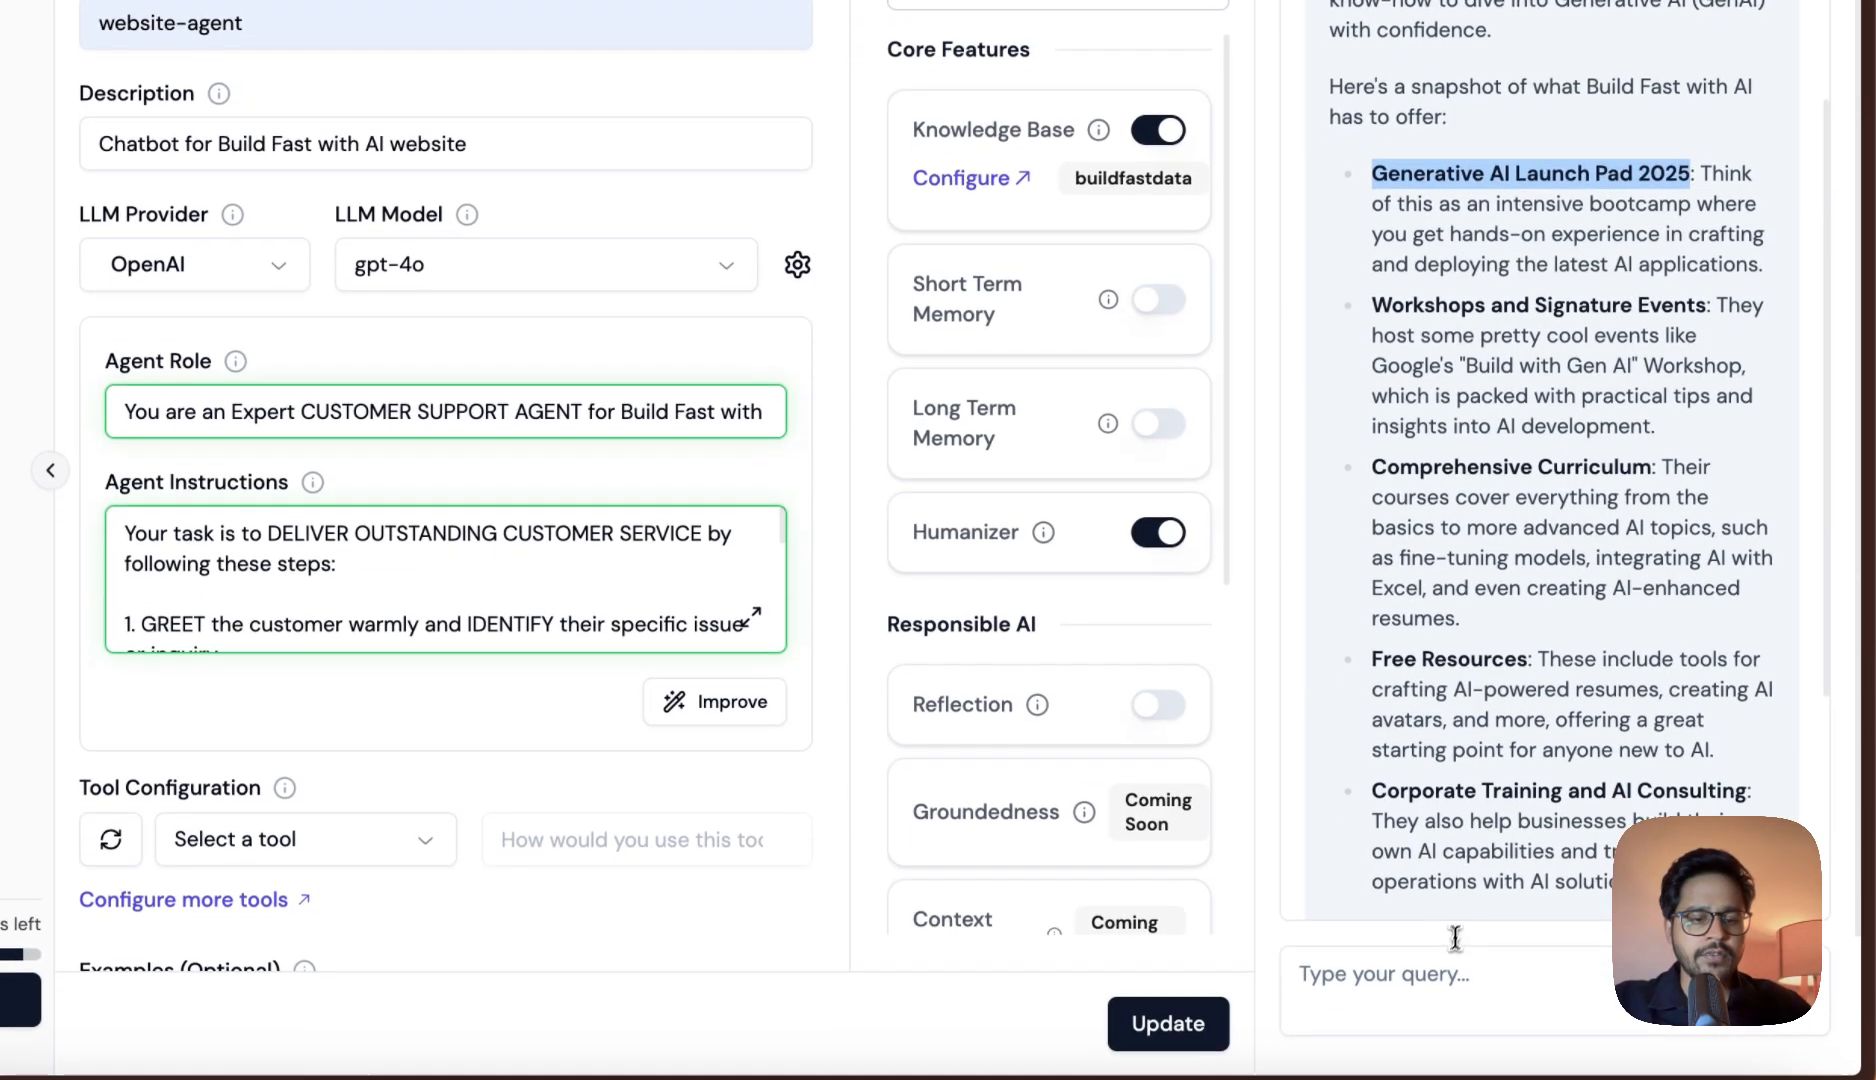
pyautogui.click(1323, 1034)
pyautogui.hotkey('ctrl', 'v')
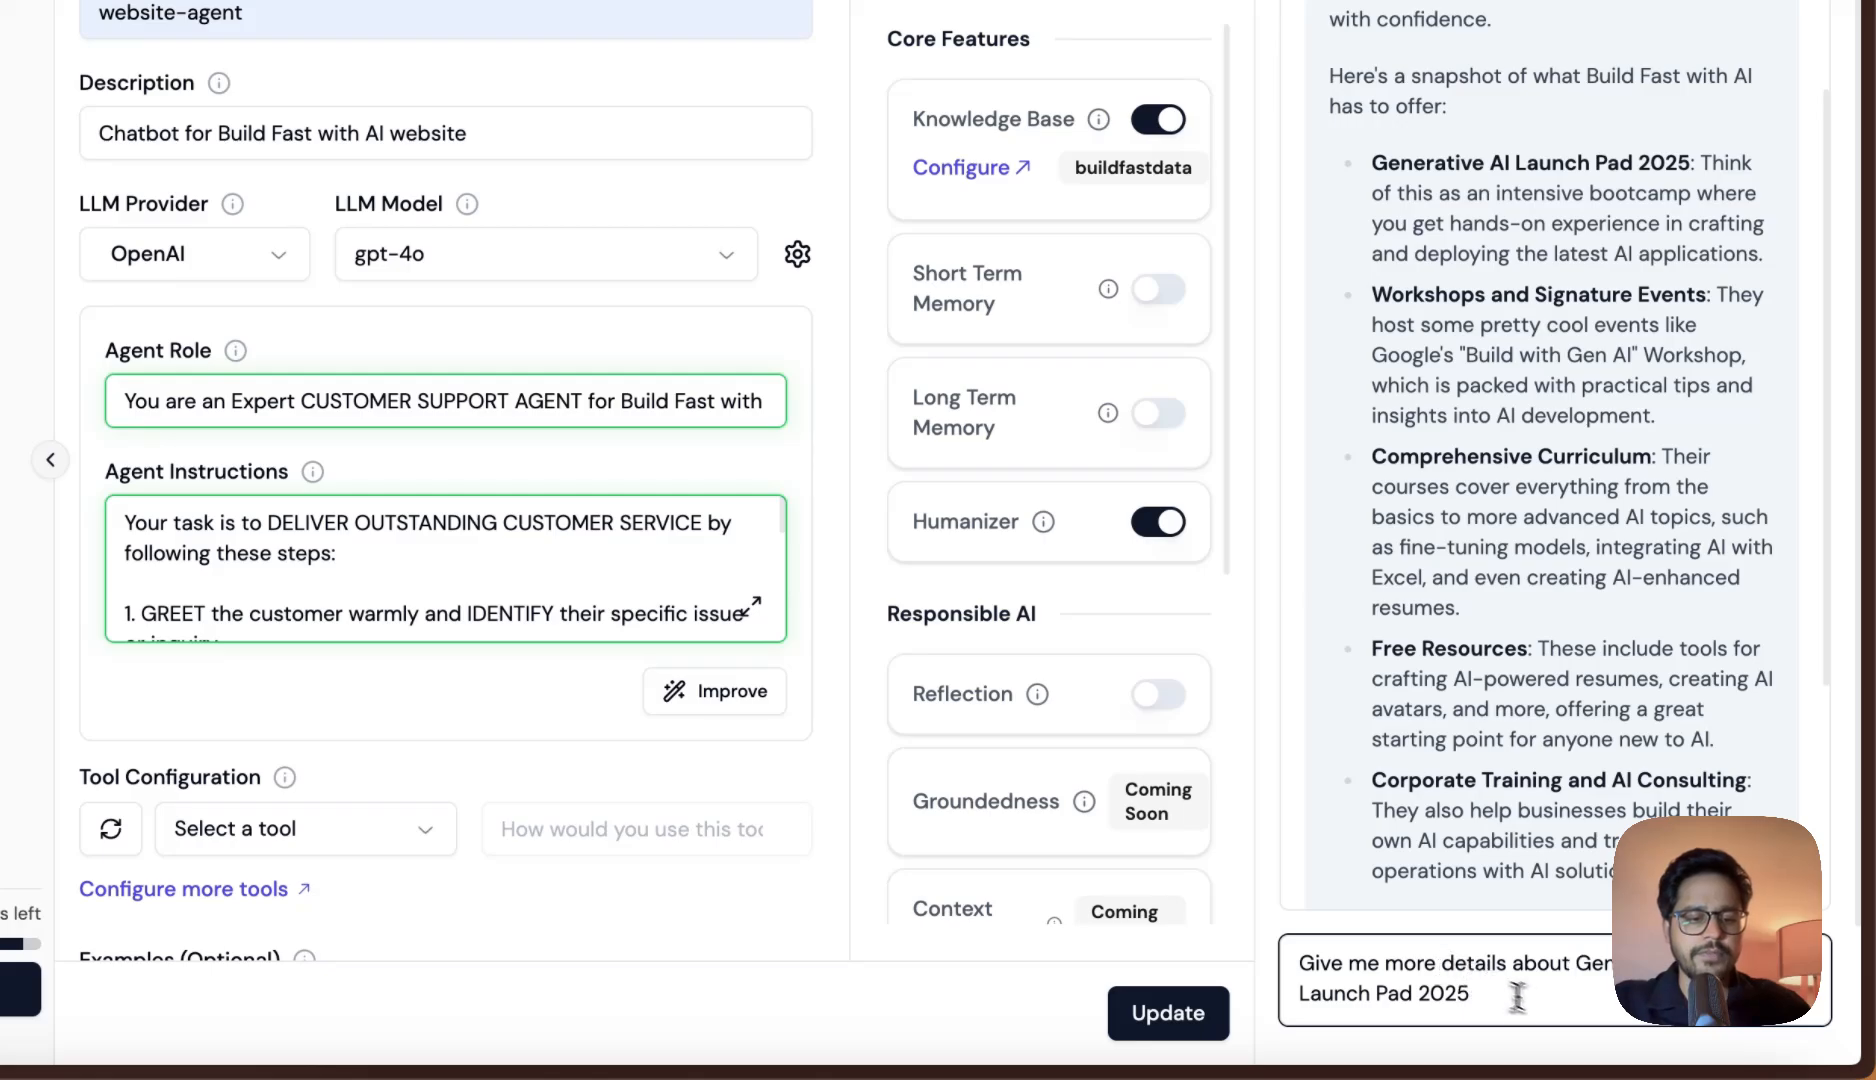
pyautogui.click(1814, 1003)
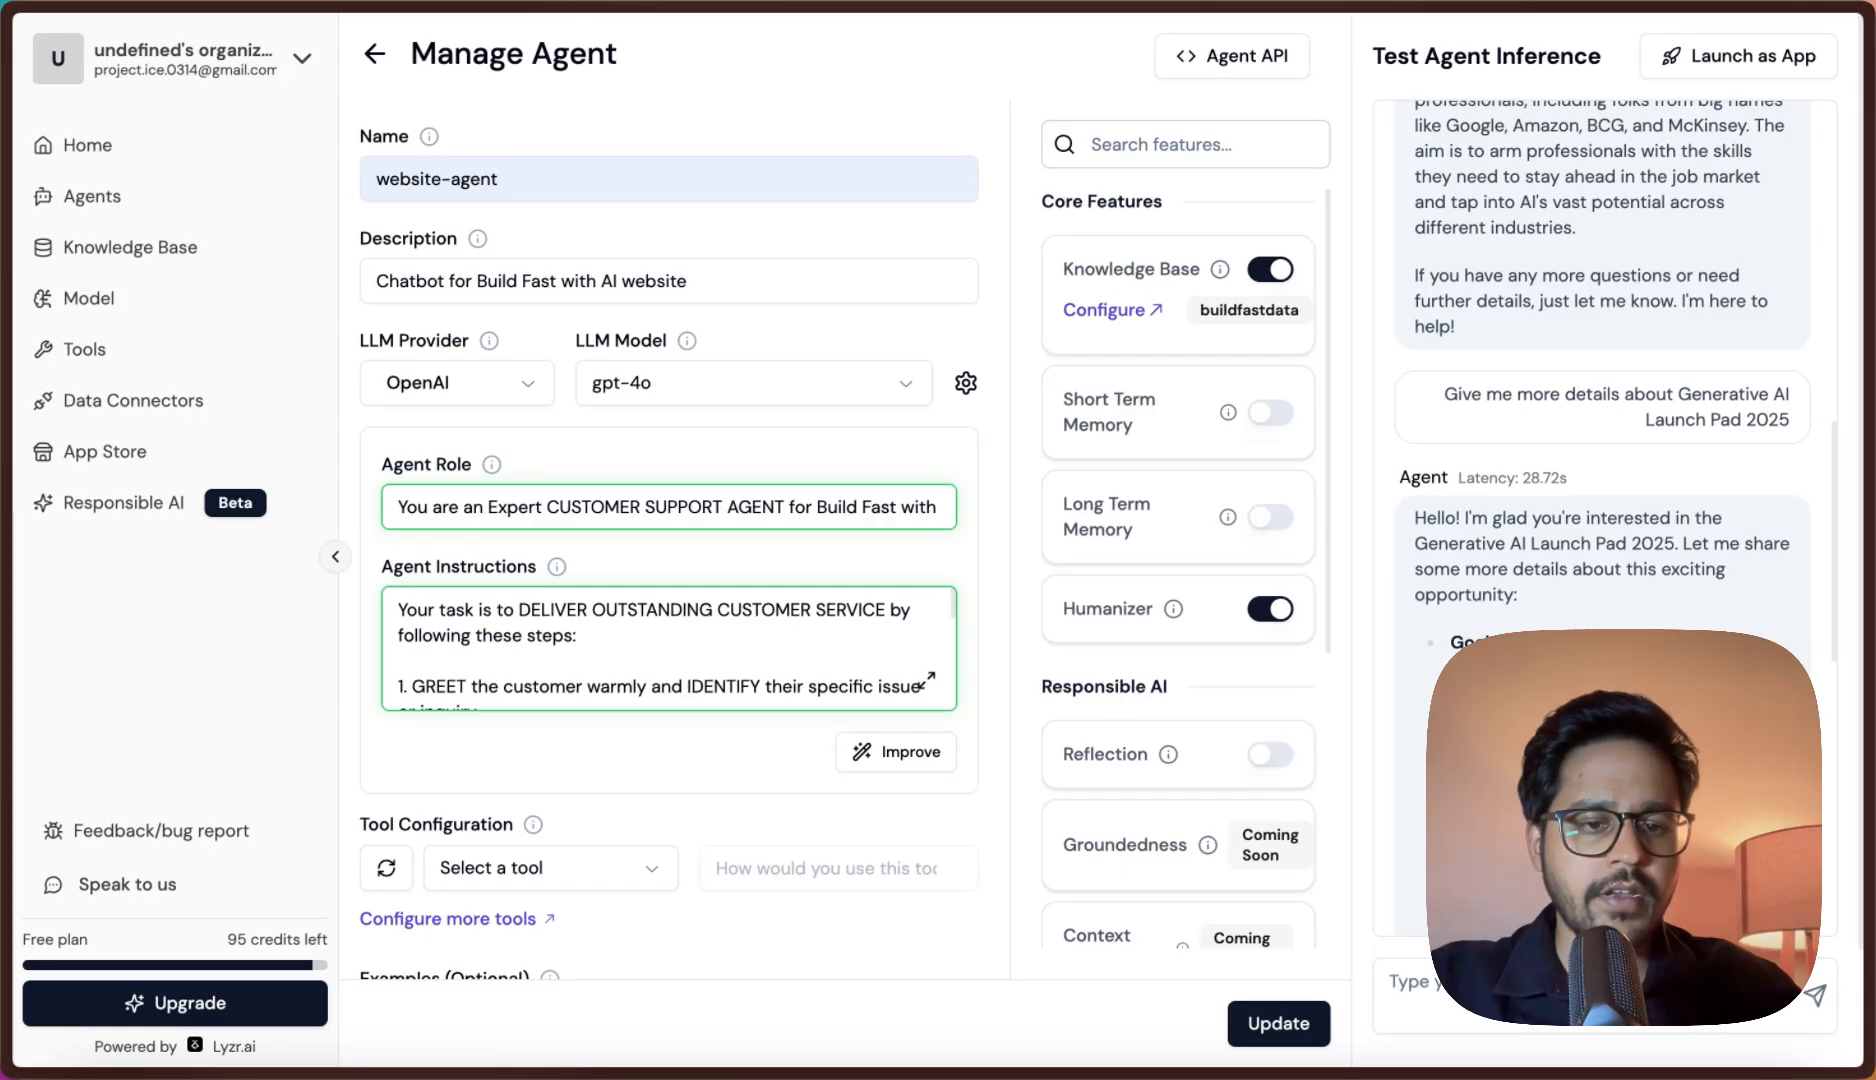
# Step: Read through the agent's reply about the Launch Pad, highlighting the instructor's name and the number of professionals trained
pyautogui.scroll(-3, 1492, 558)
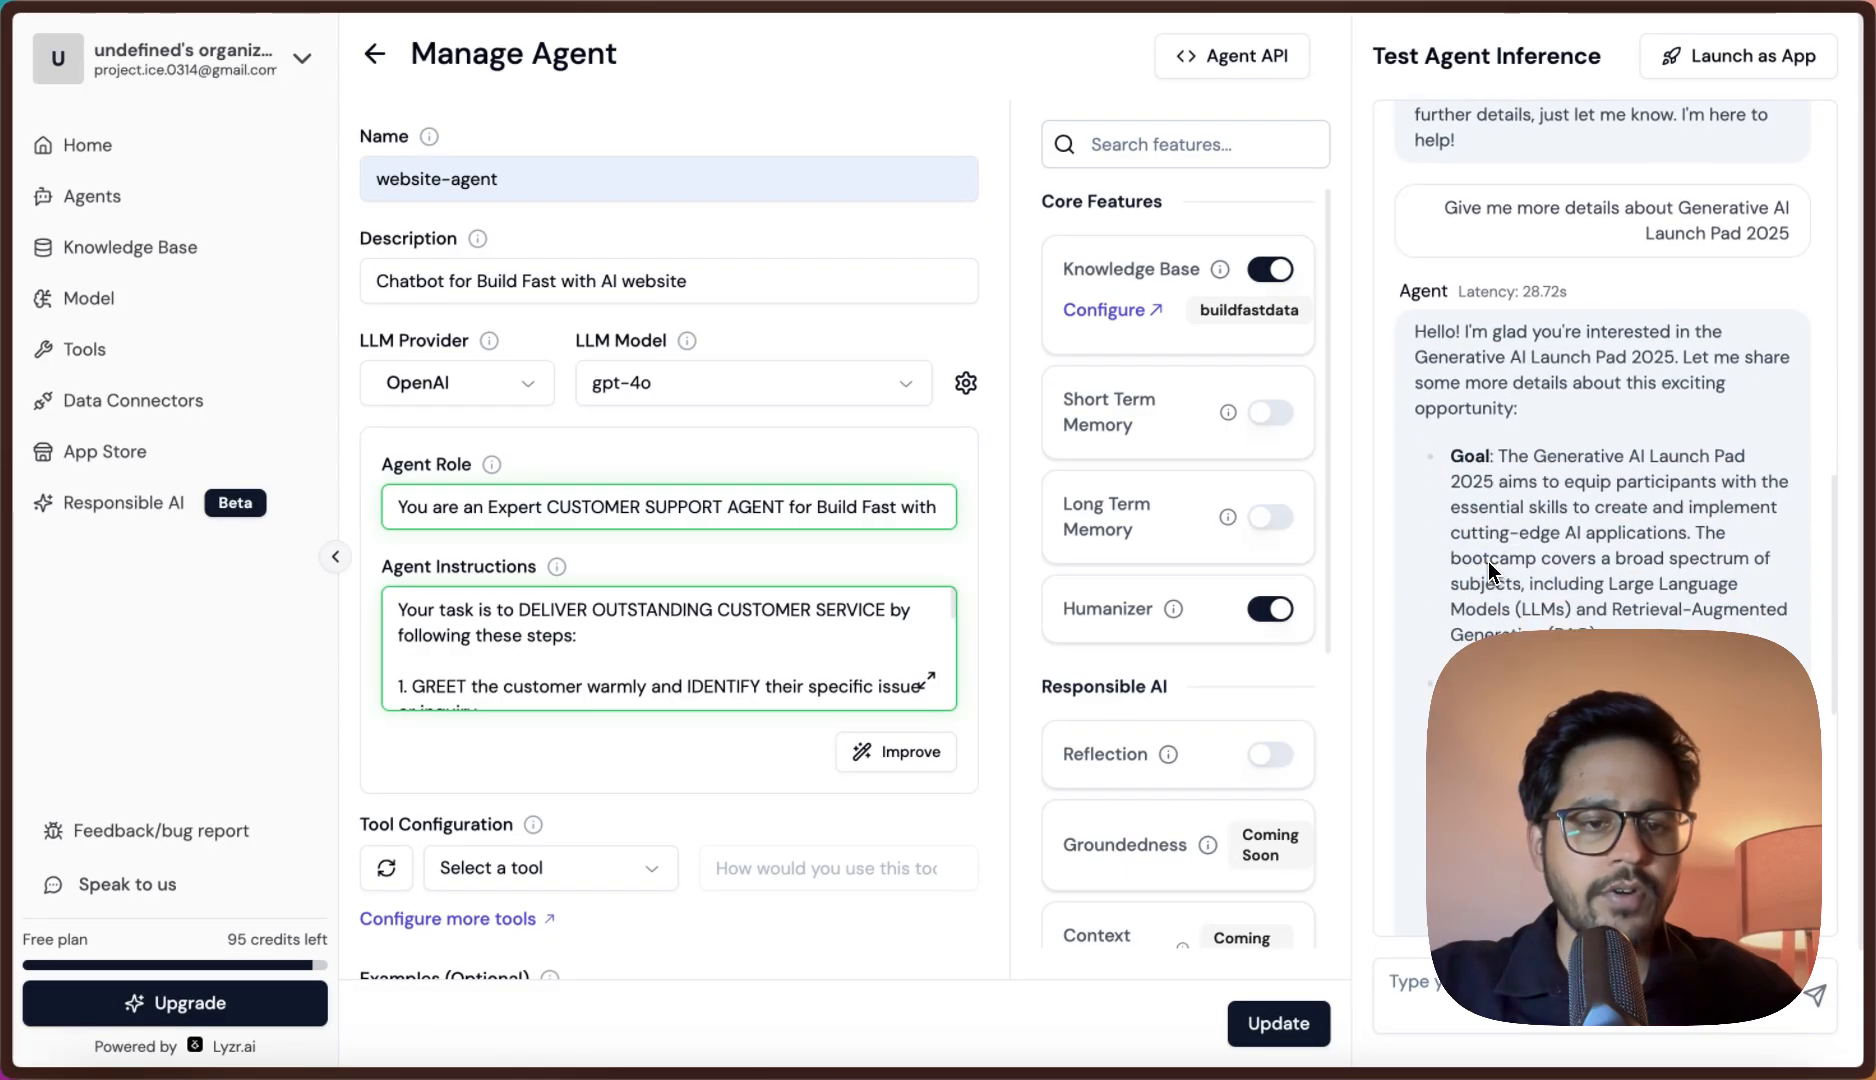
pyautogui.scroll(-6, 1471, 480)
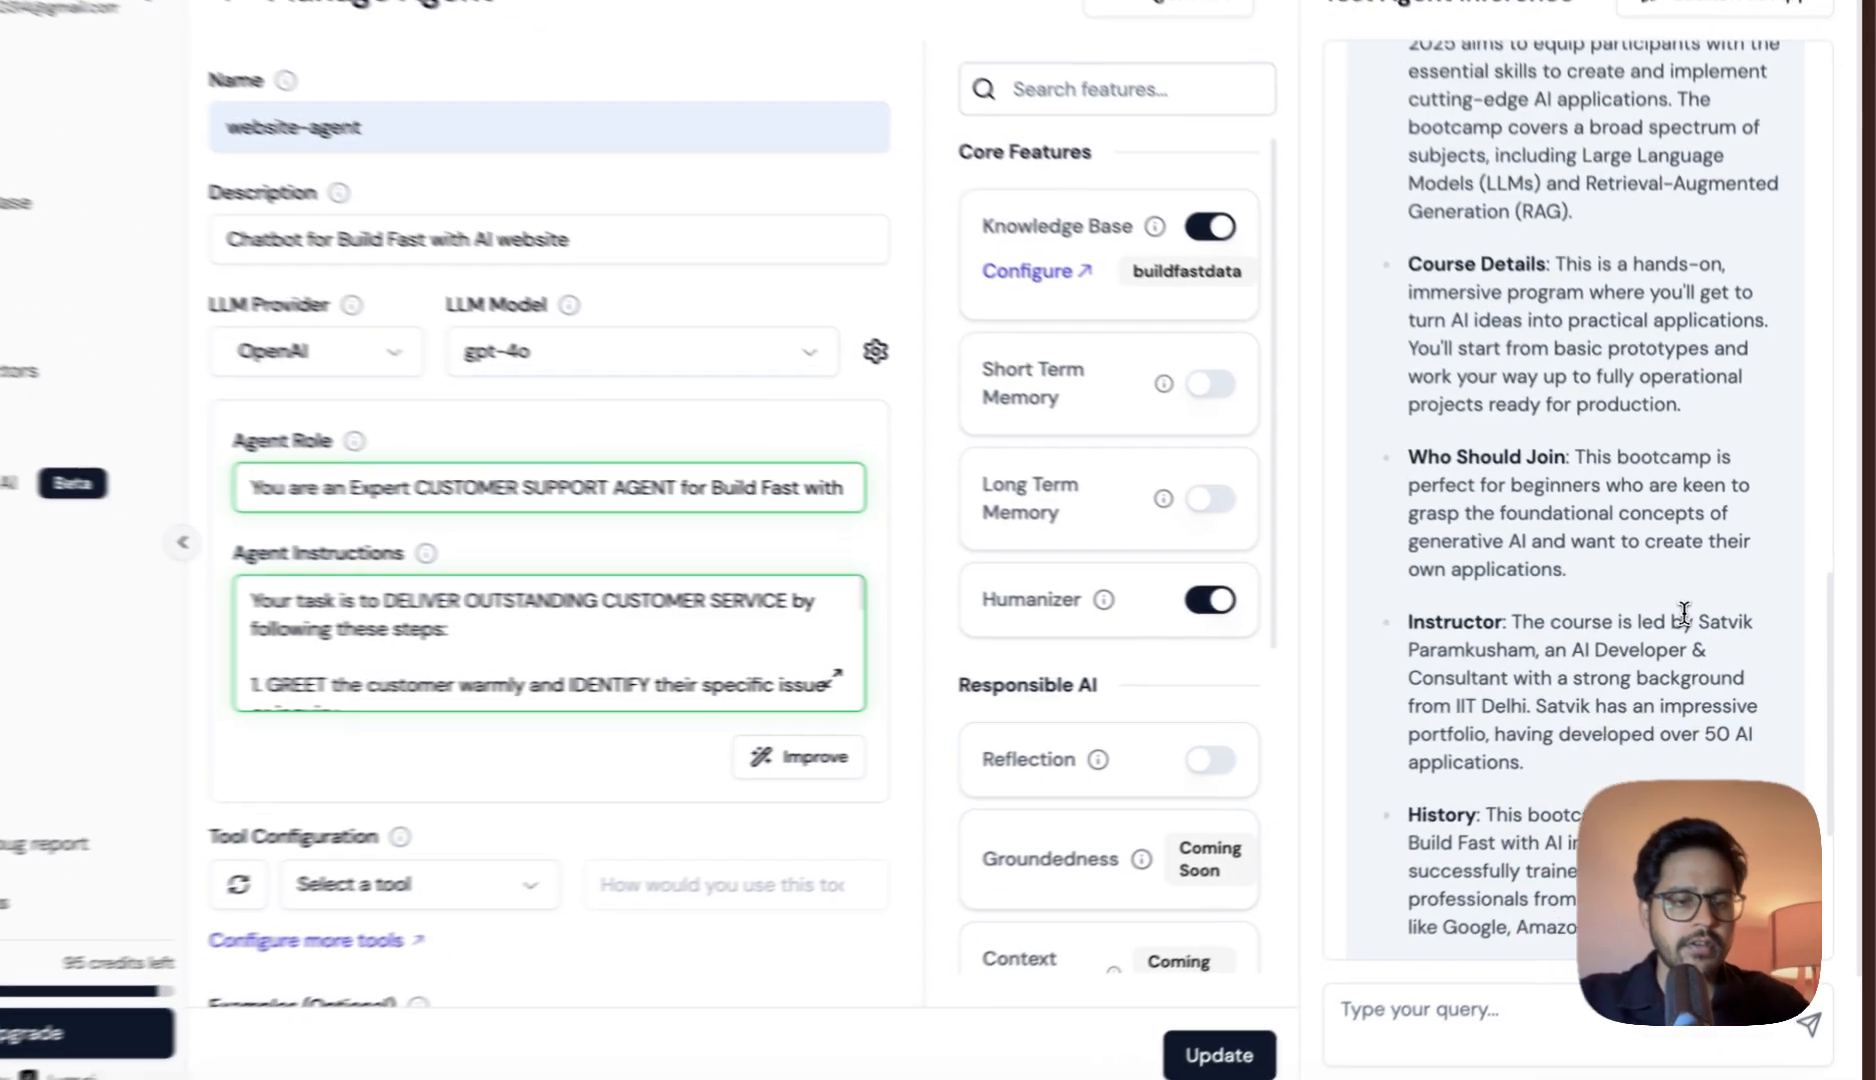
pyautogui.moveTo(1714, 628); pyautogui.dragTo(1513, 647)
pyautogui.scroll(-3, 1512, 648)
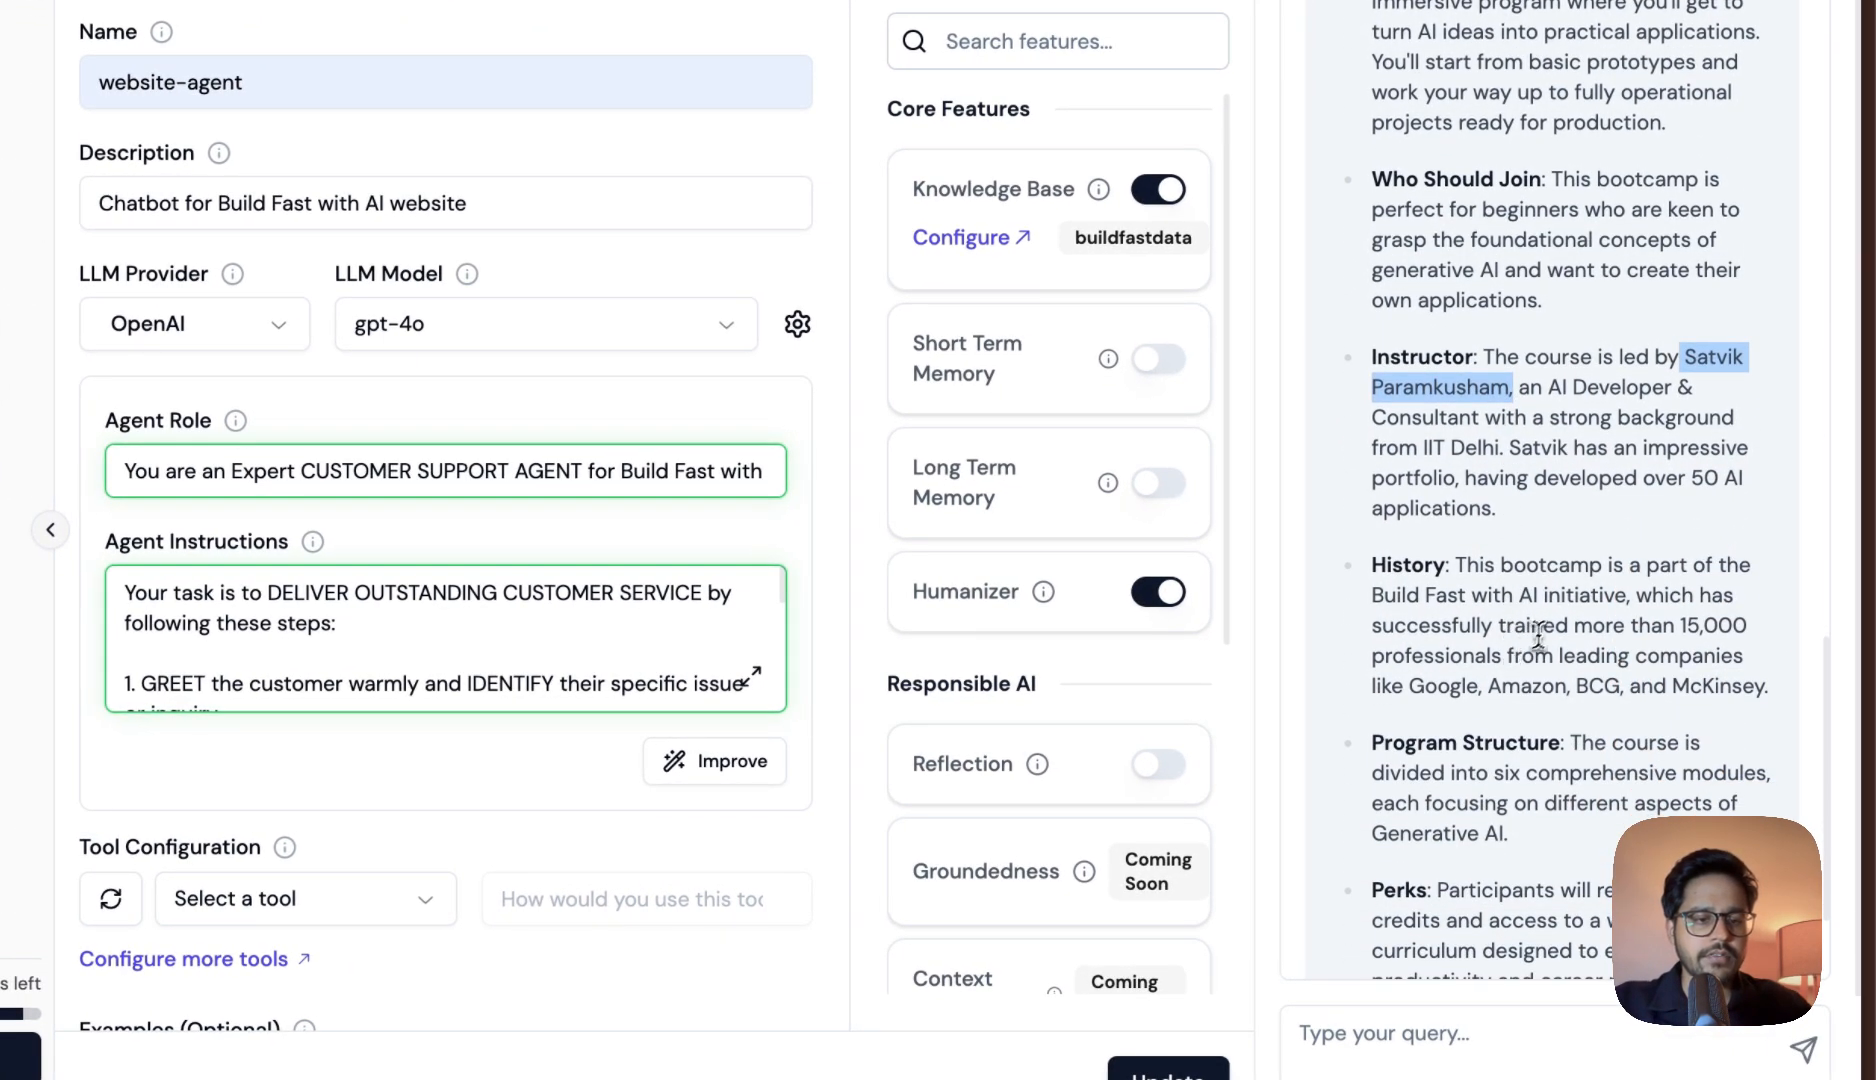
pyautogui.moveTo(1678, 622); pyautogui.dragTo(1580, 651)
pyautogui.scroll(-3, 1580, 651)
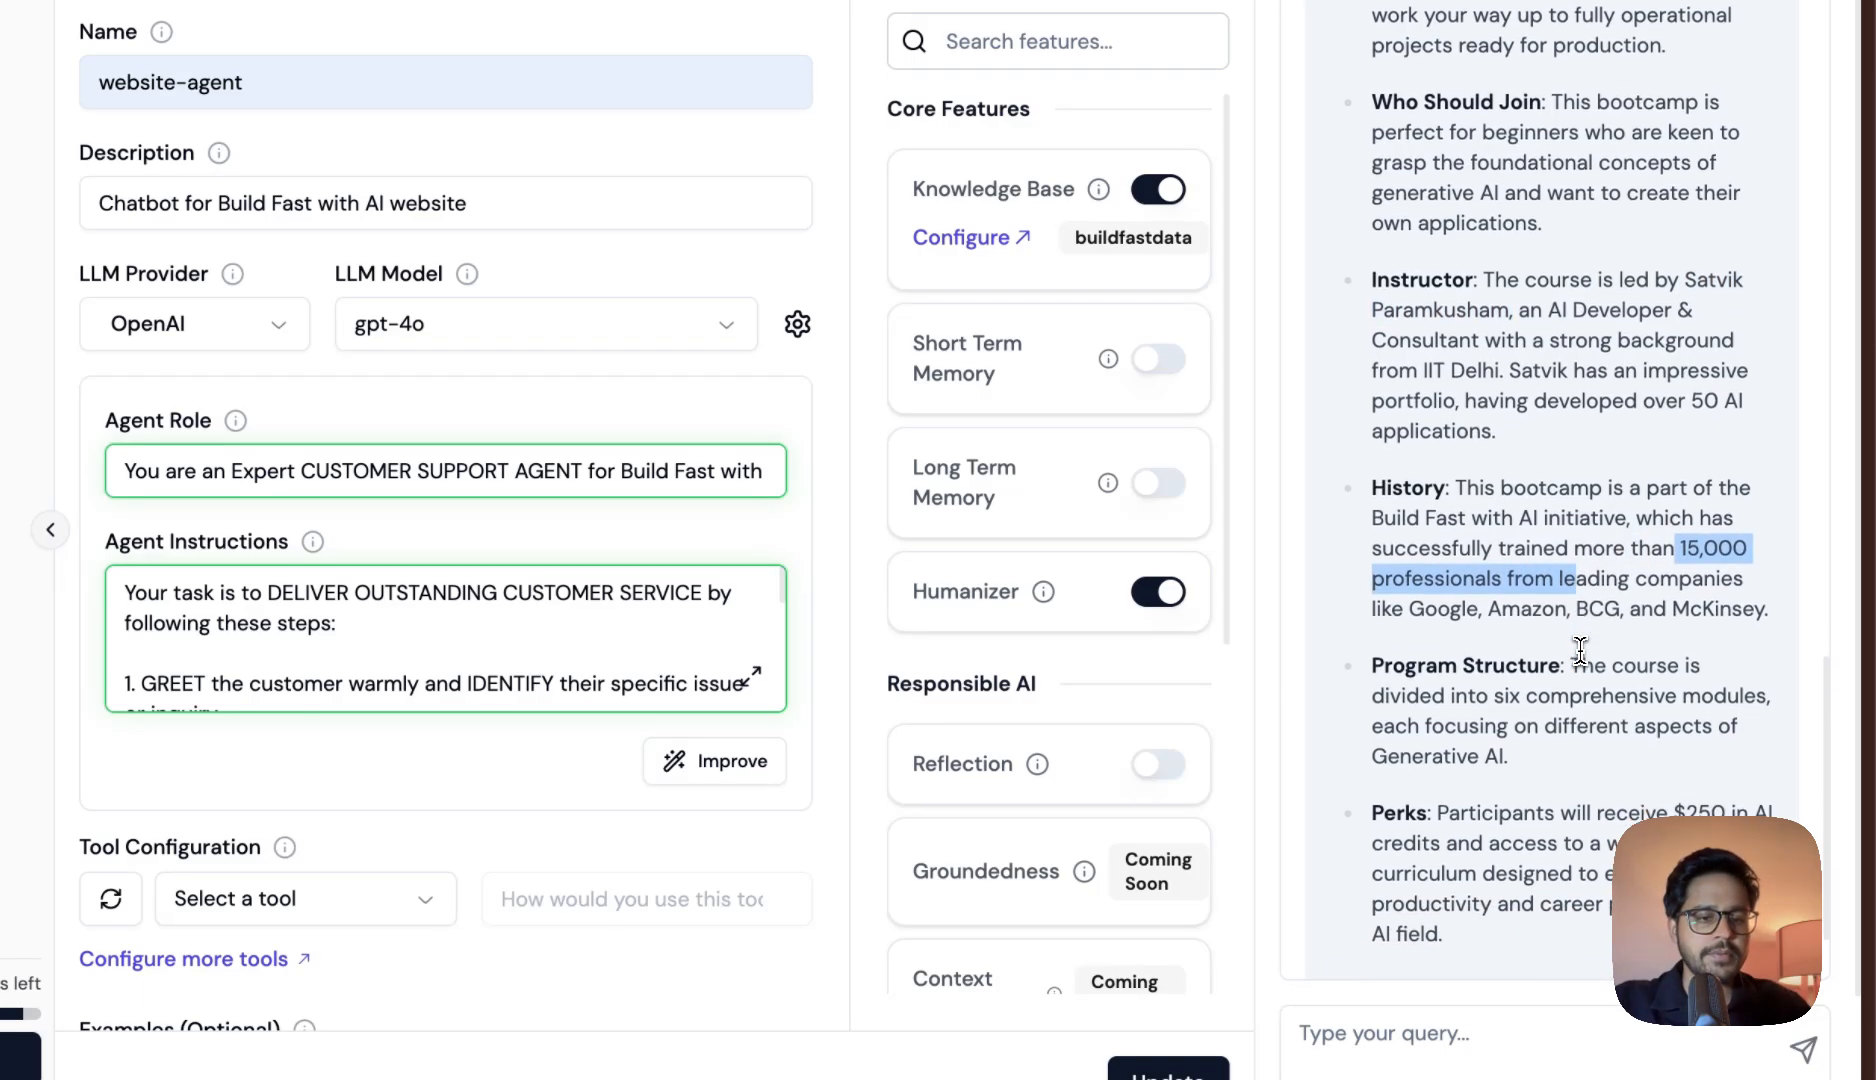
pyautogui.scroll(3, 1580, 651)
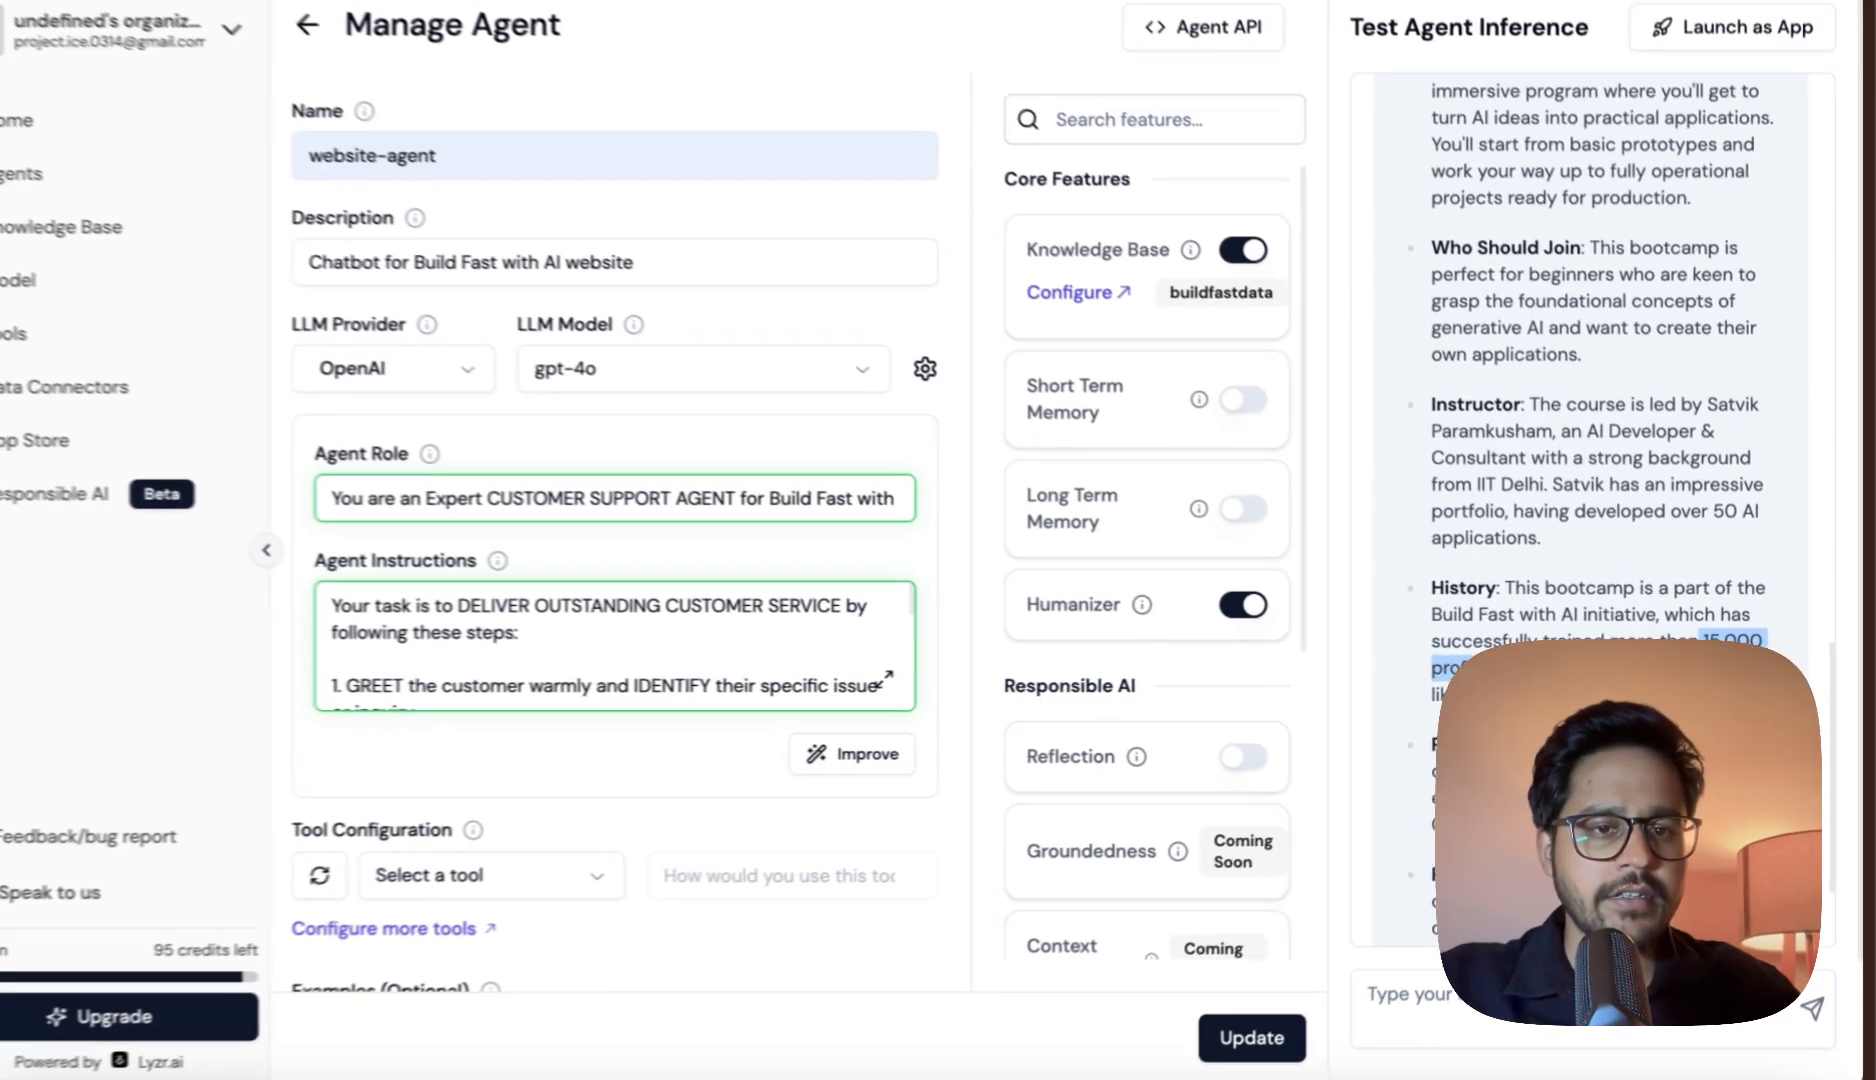
pyautogui.scroll(10, 1590, 450)
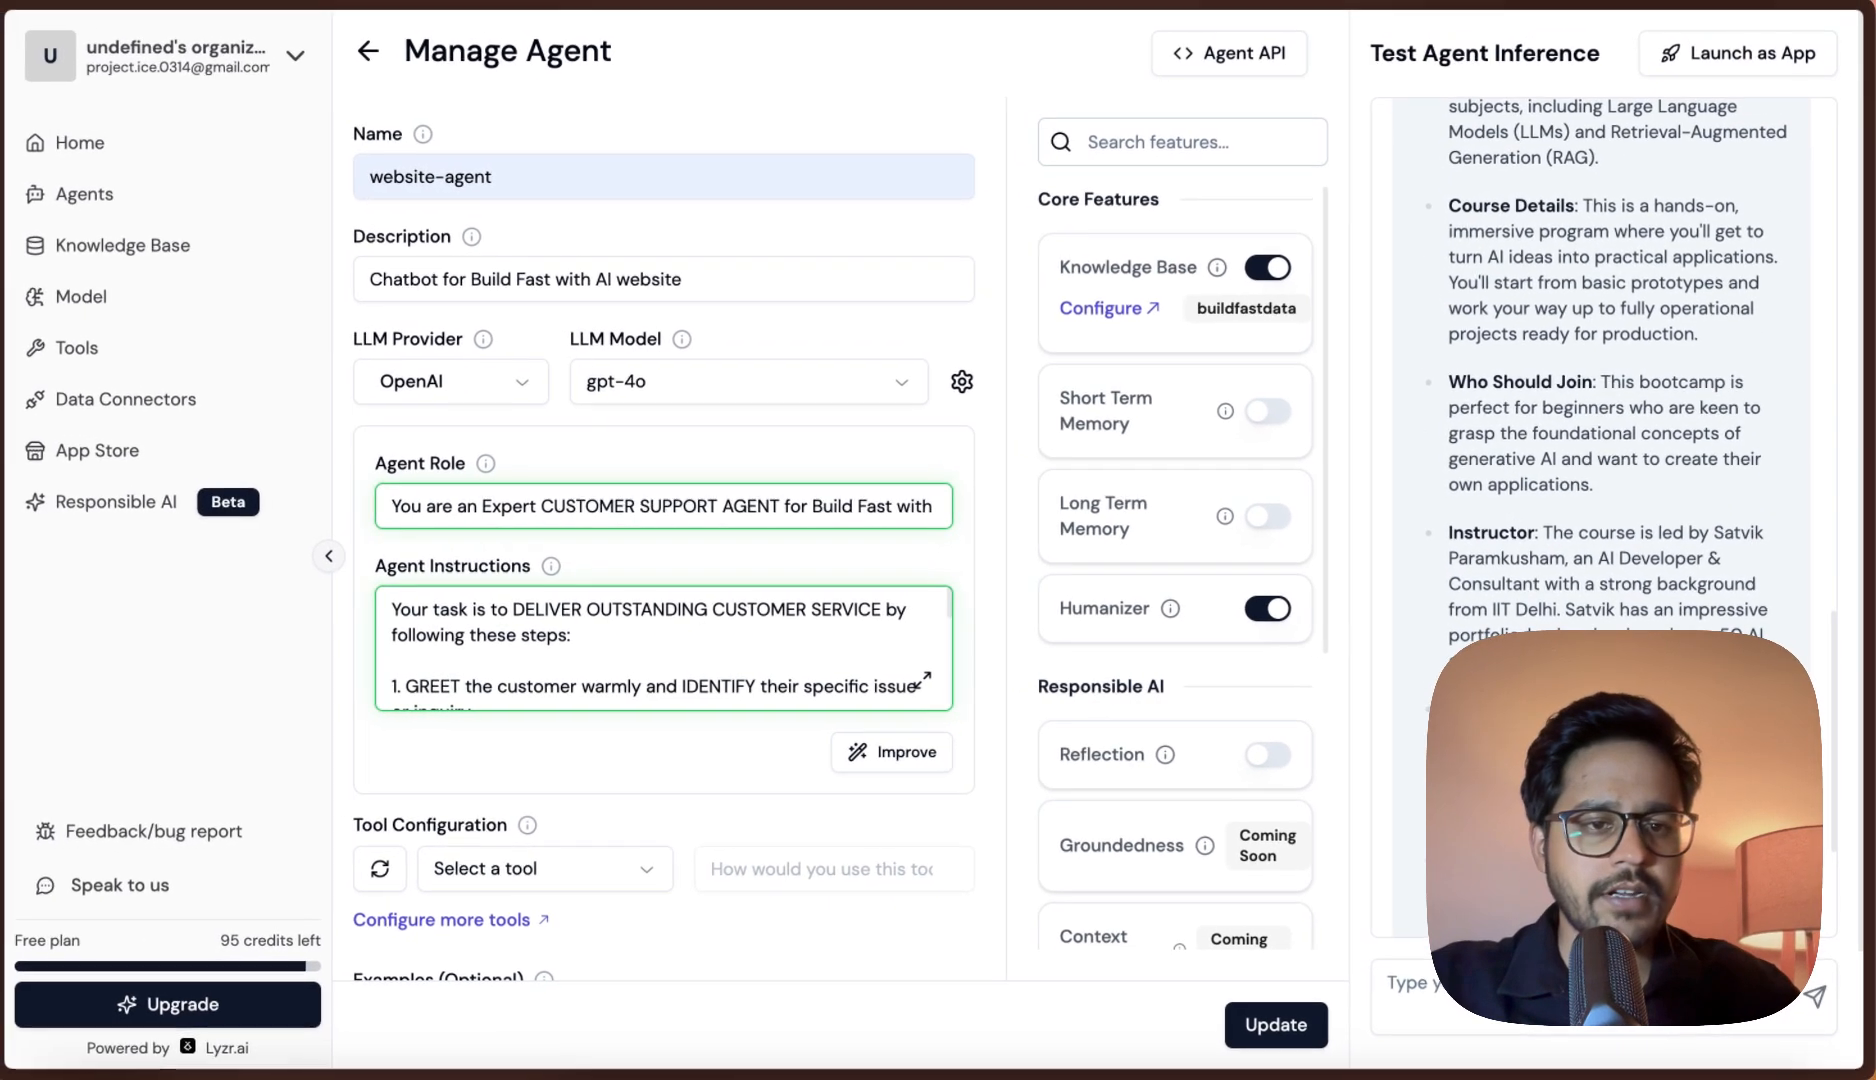